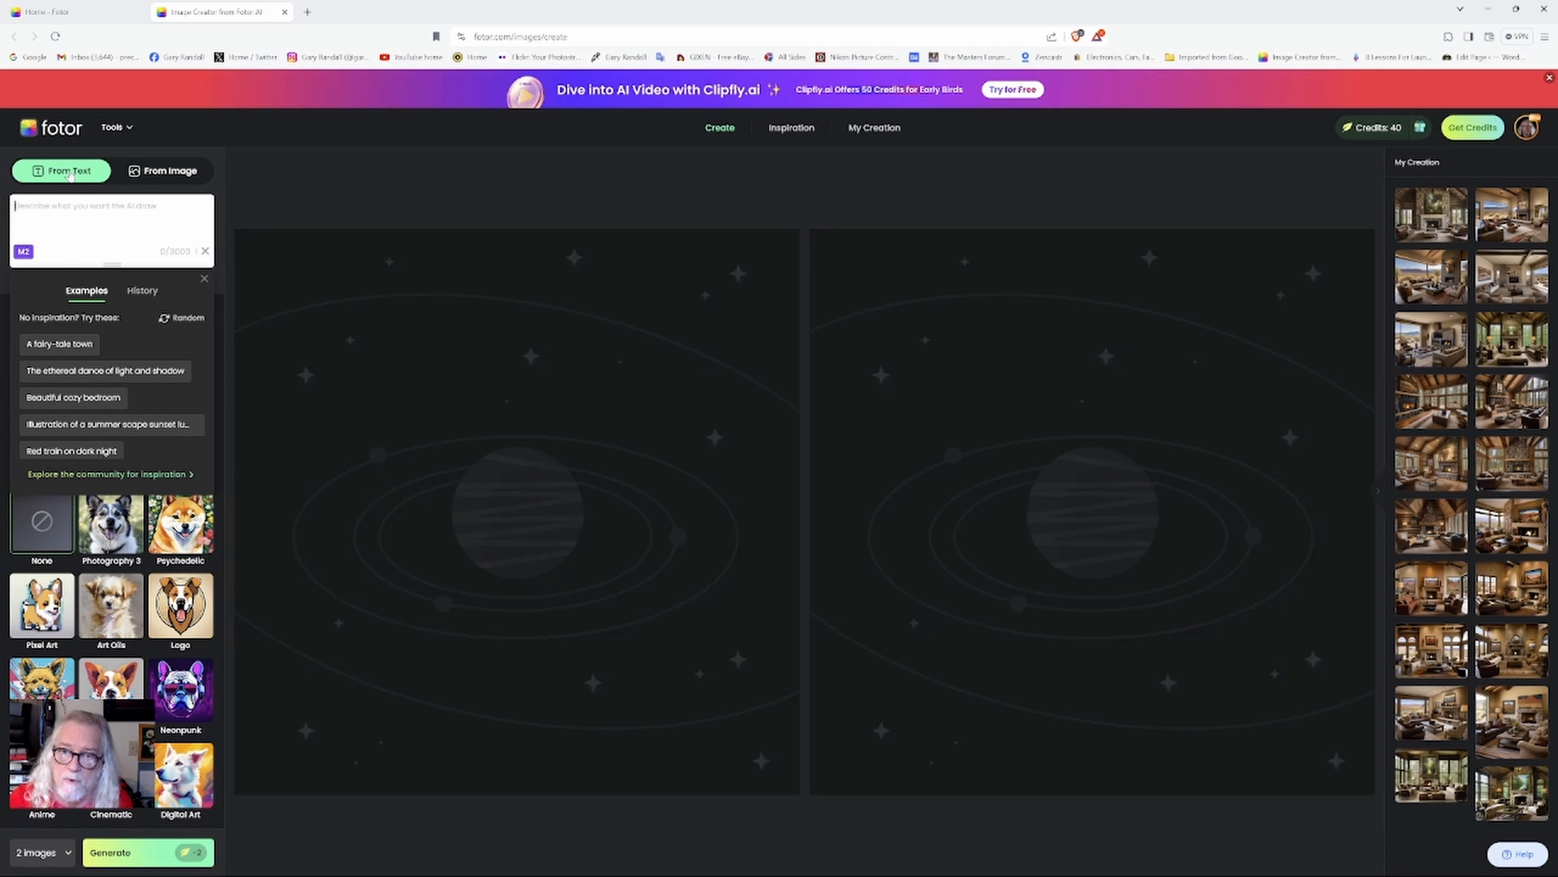
{"action": "left_click", "coordinate": [1516, 9]}
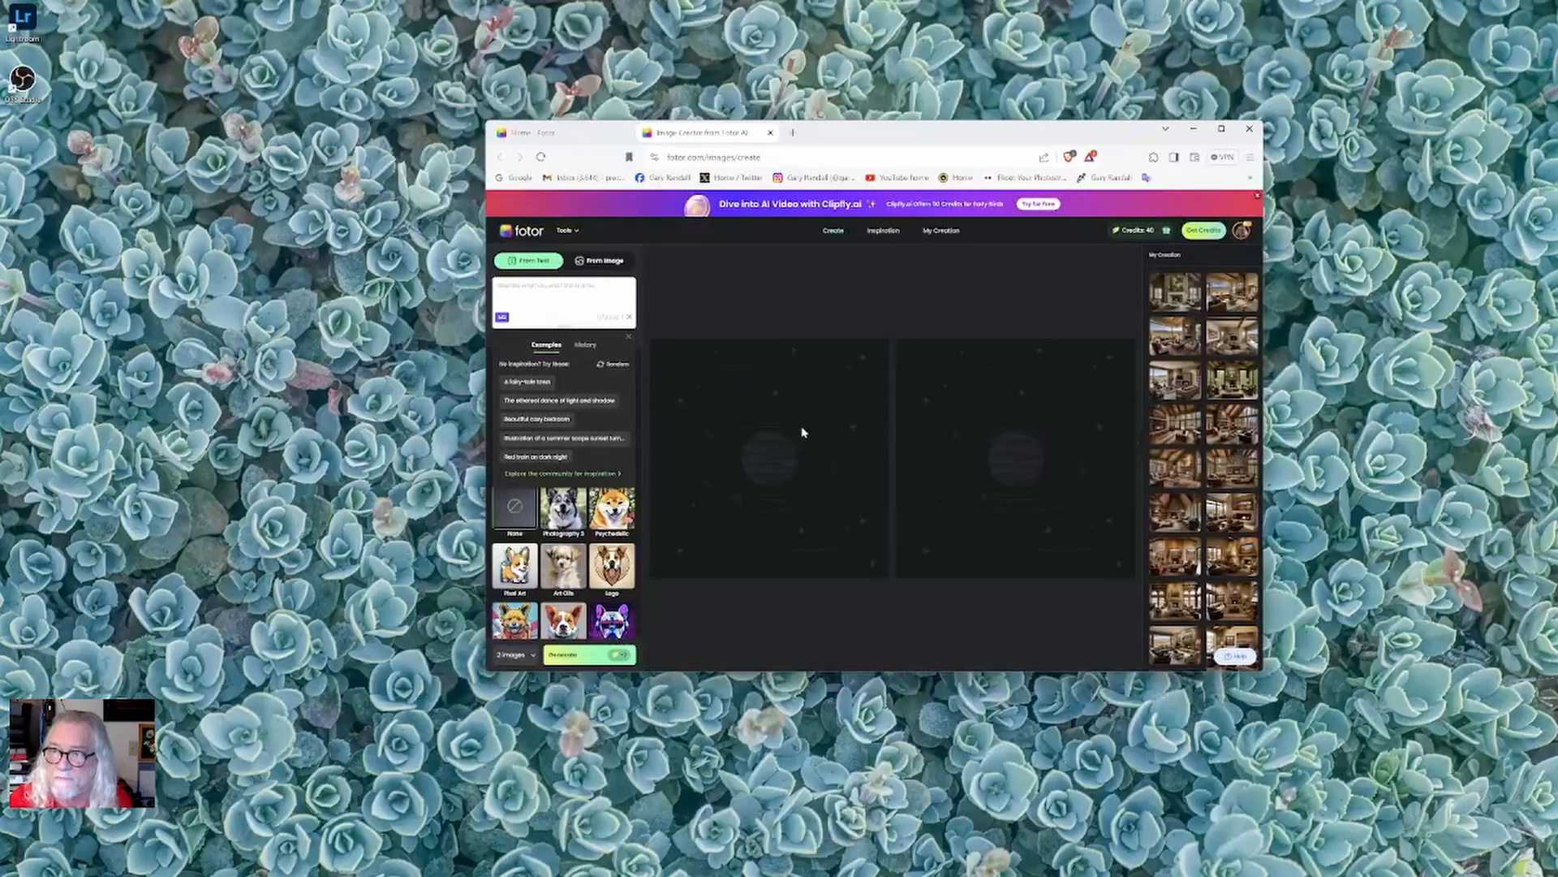
{"action": "left_click", "coordinate": [1222, 128]}
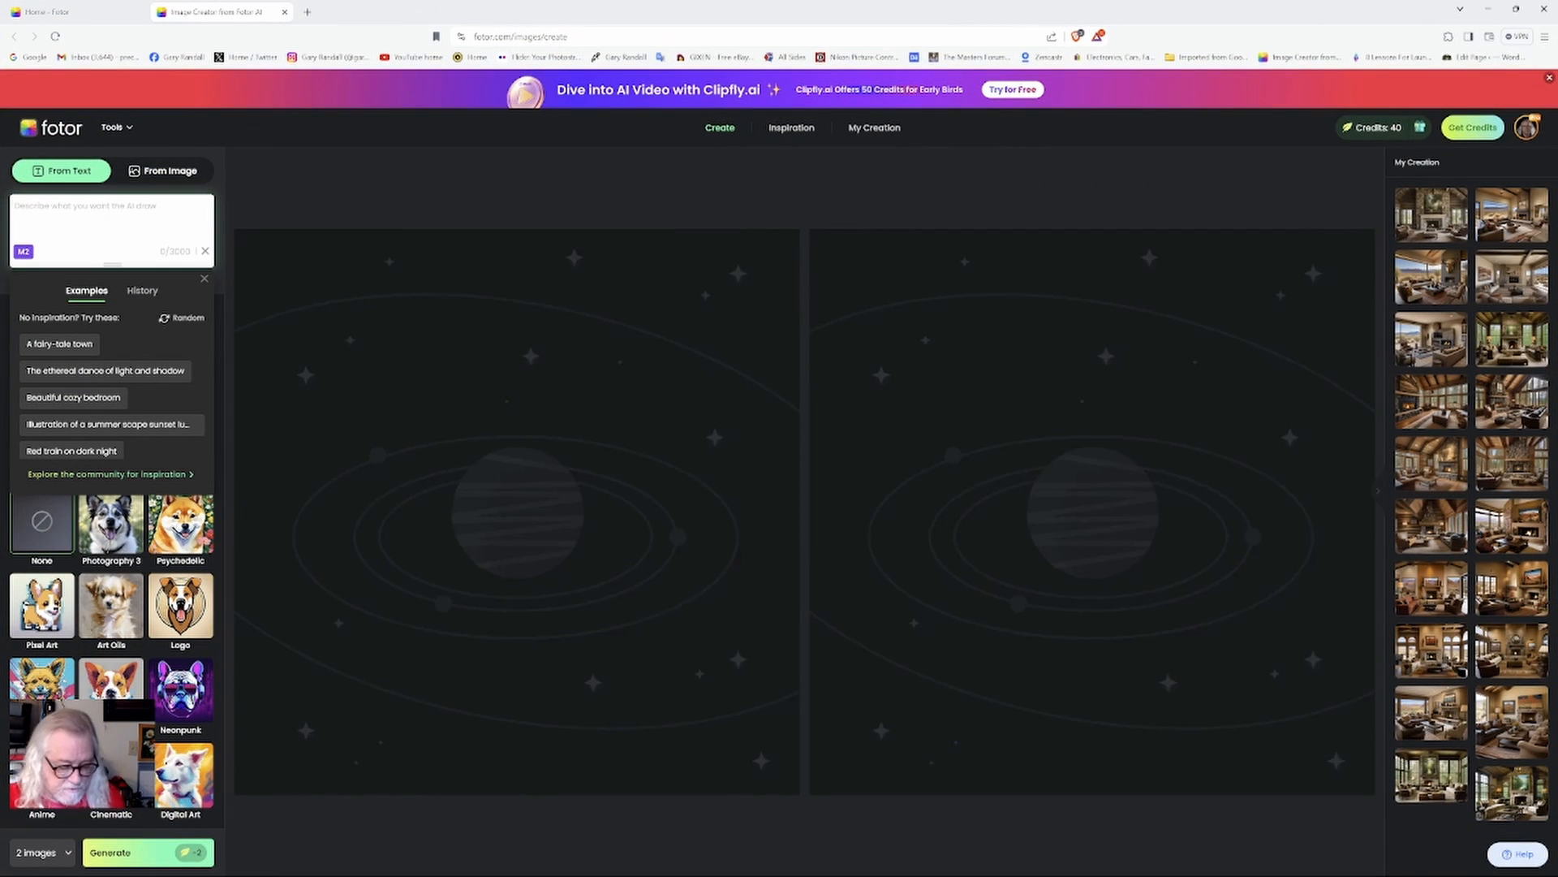
Paste the prompt describing a rustic southern Louisiana bayou living room with a large painting over a stone fireplace, multipaned windows, wood panel walls.
{"action": "type", "text": "A rustic beautiful southern Louisiana swamp bayou themed living room with a large rectangular painting over a stone fireplace, multipaned windows, wood panel walls,"}
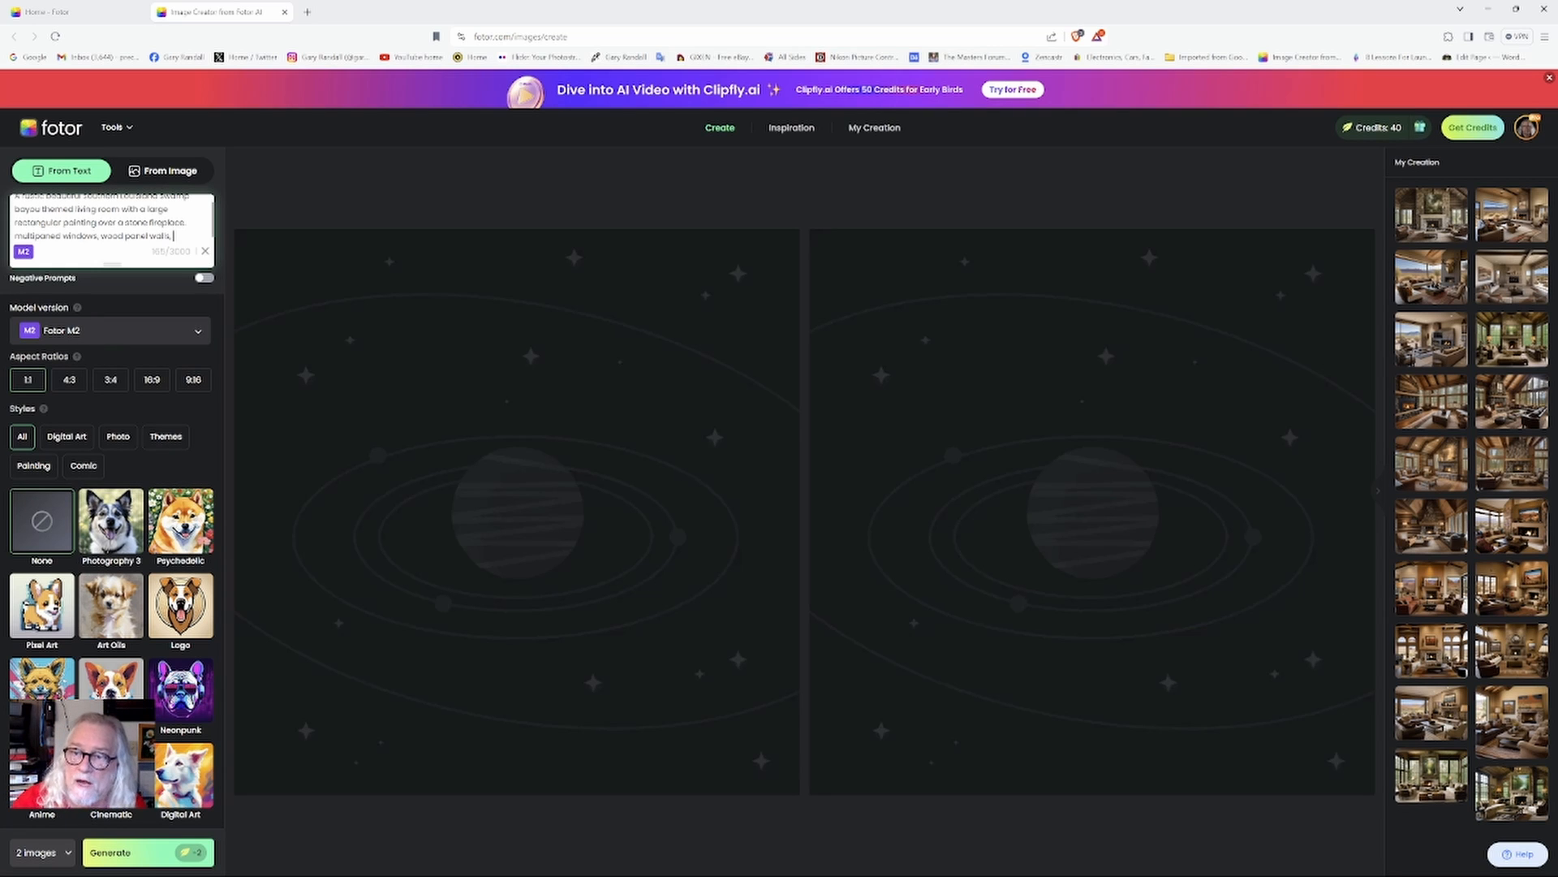
{"action": "scroll", "coordinate": [112, 220], "scroll_direction": "up", "scroll_amount": 1}
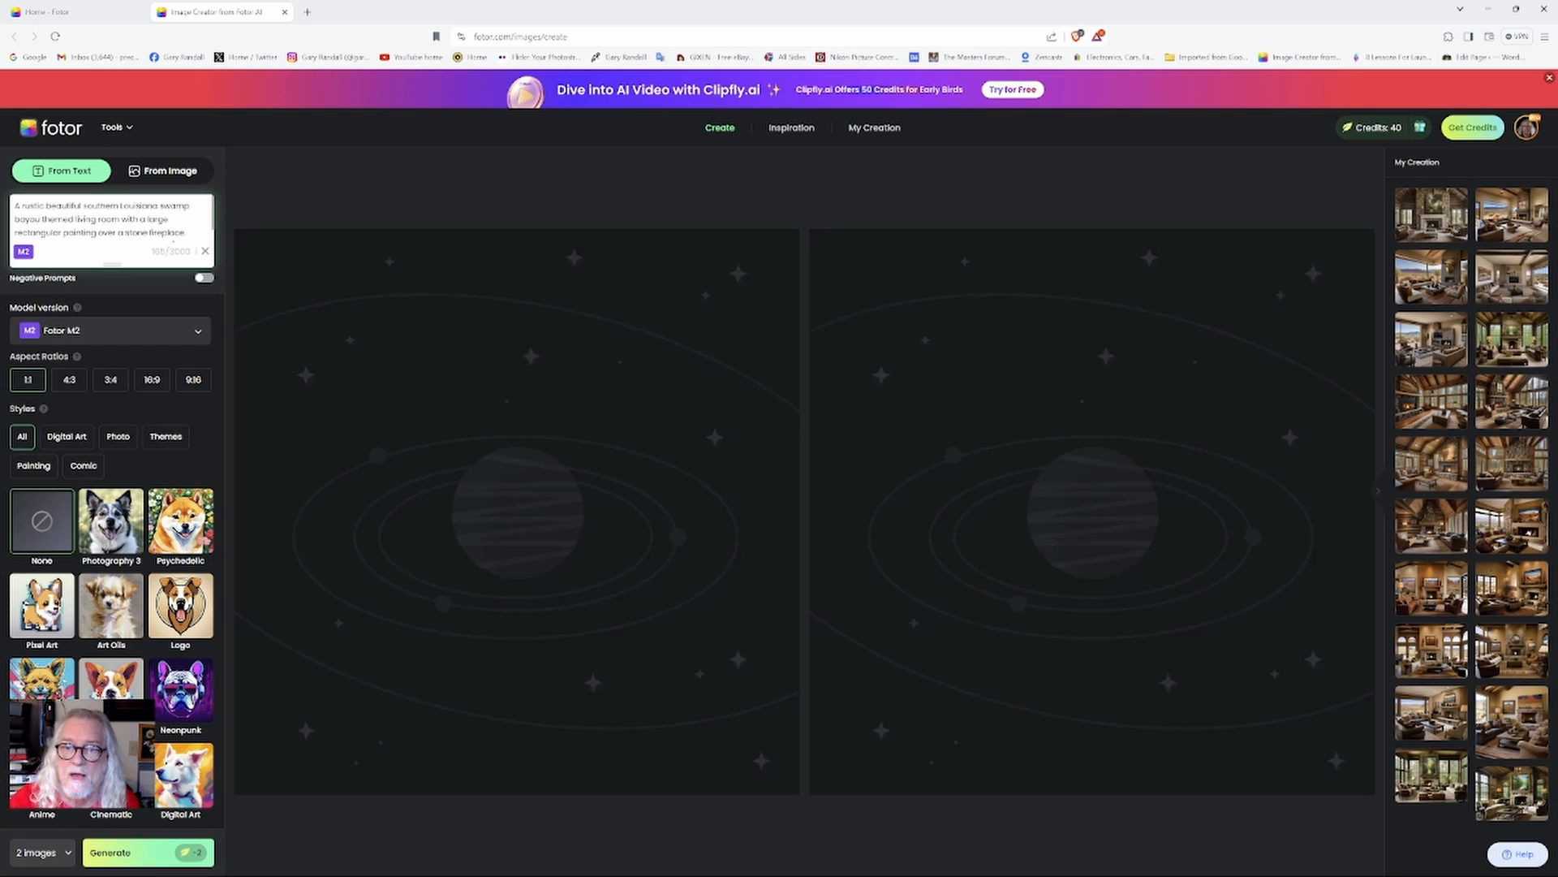
{"action": "type", "text": "multipaned windows, wood panel walls,"}
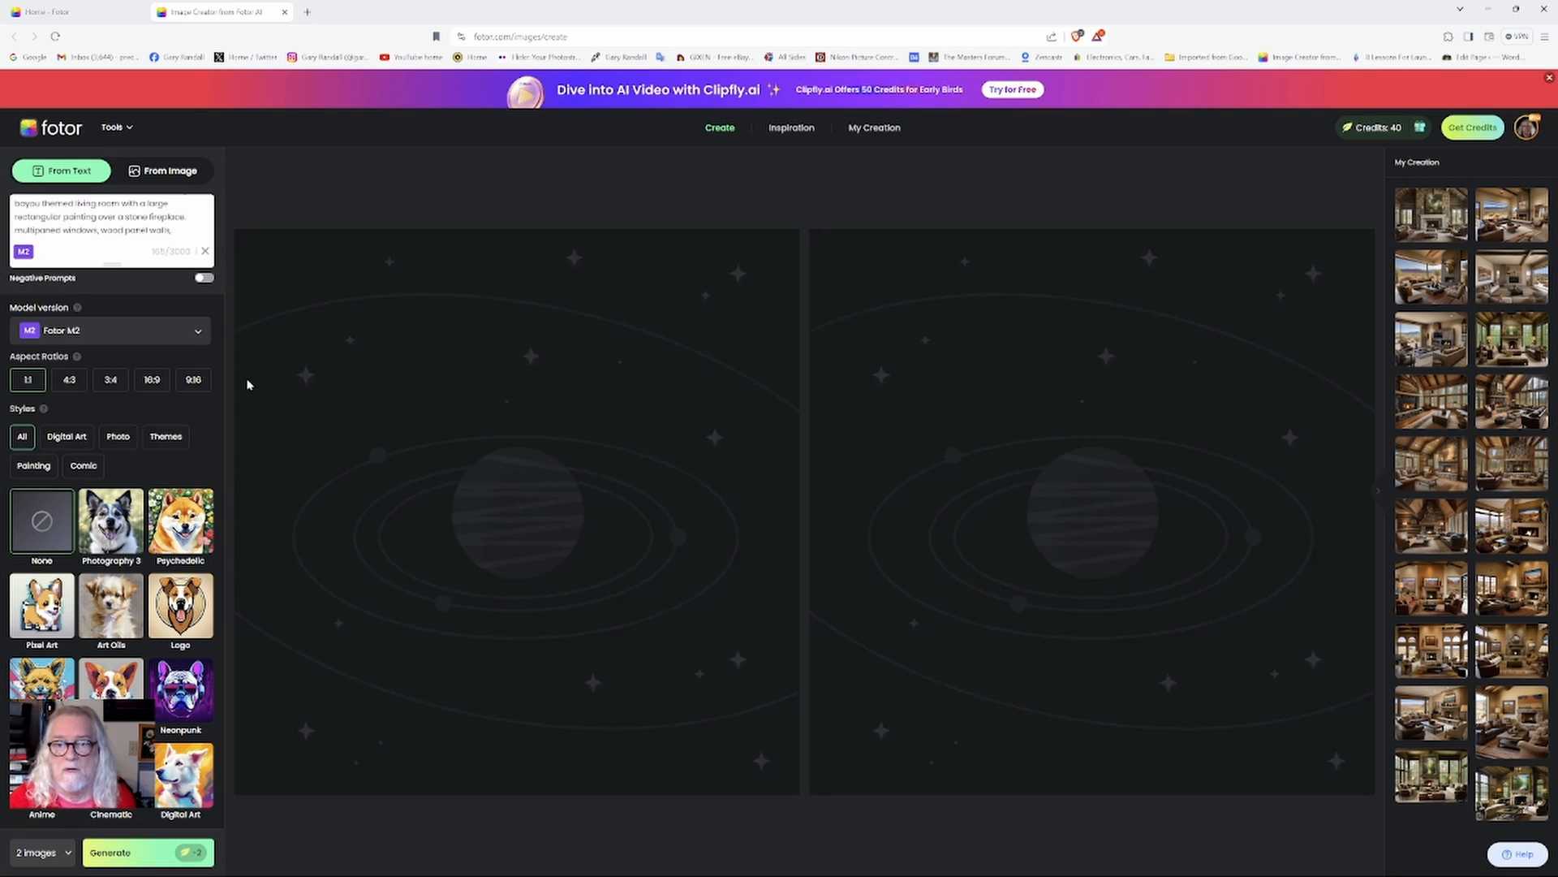
Set the aspect ratio to 4:3 and choose the Fotor M2 model version.
{"action": "left_click", "coordinate": [69, 381]}
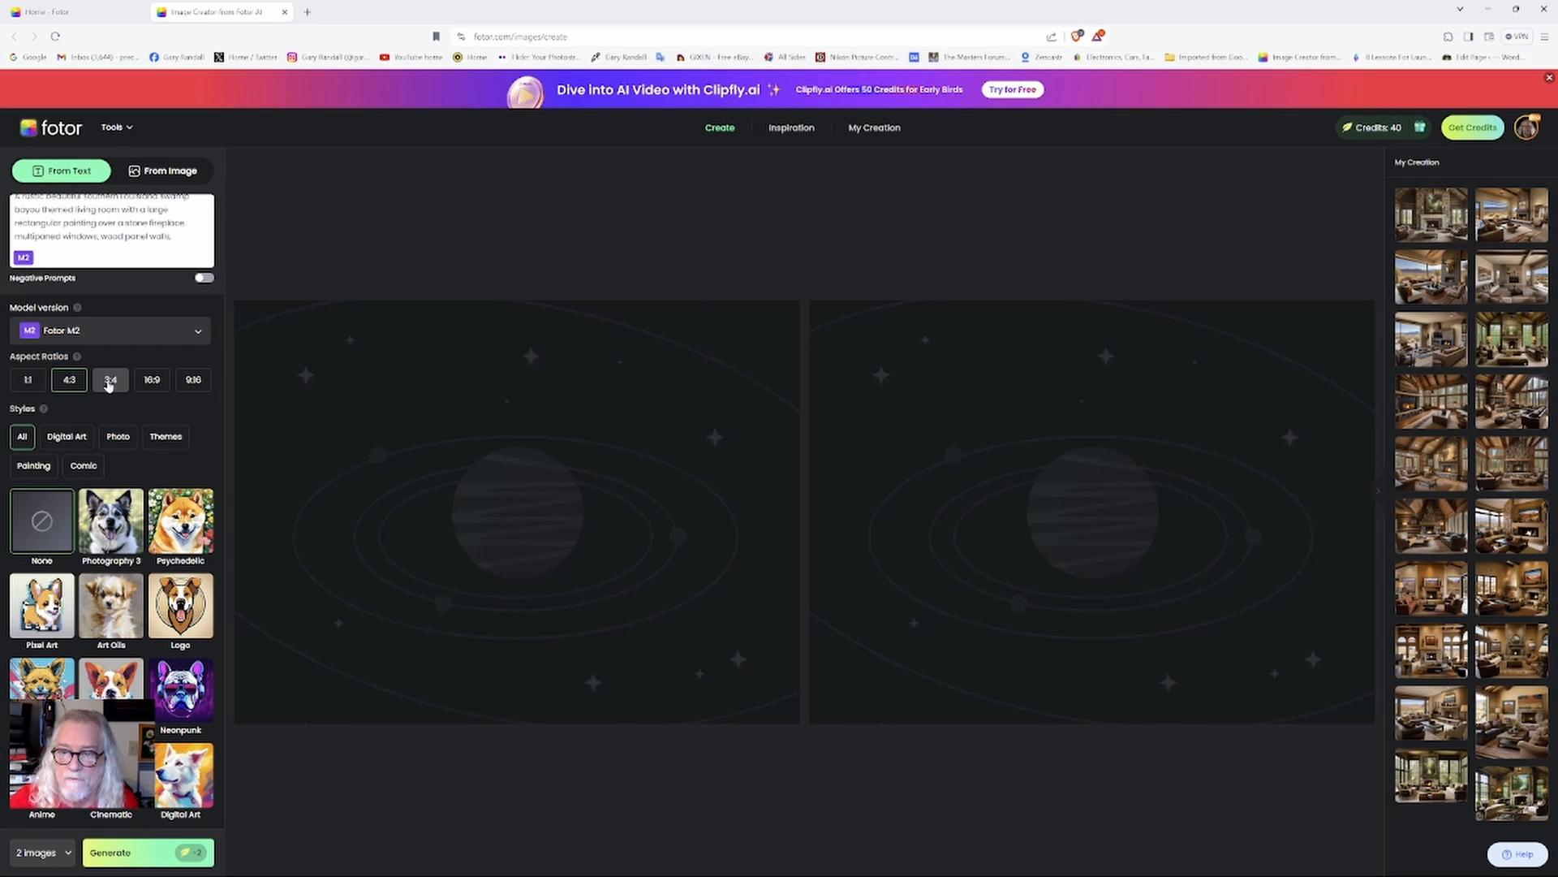
{"action": "left_click", "coordinate": [154, 384]}
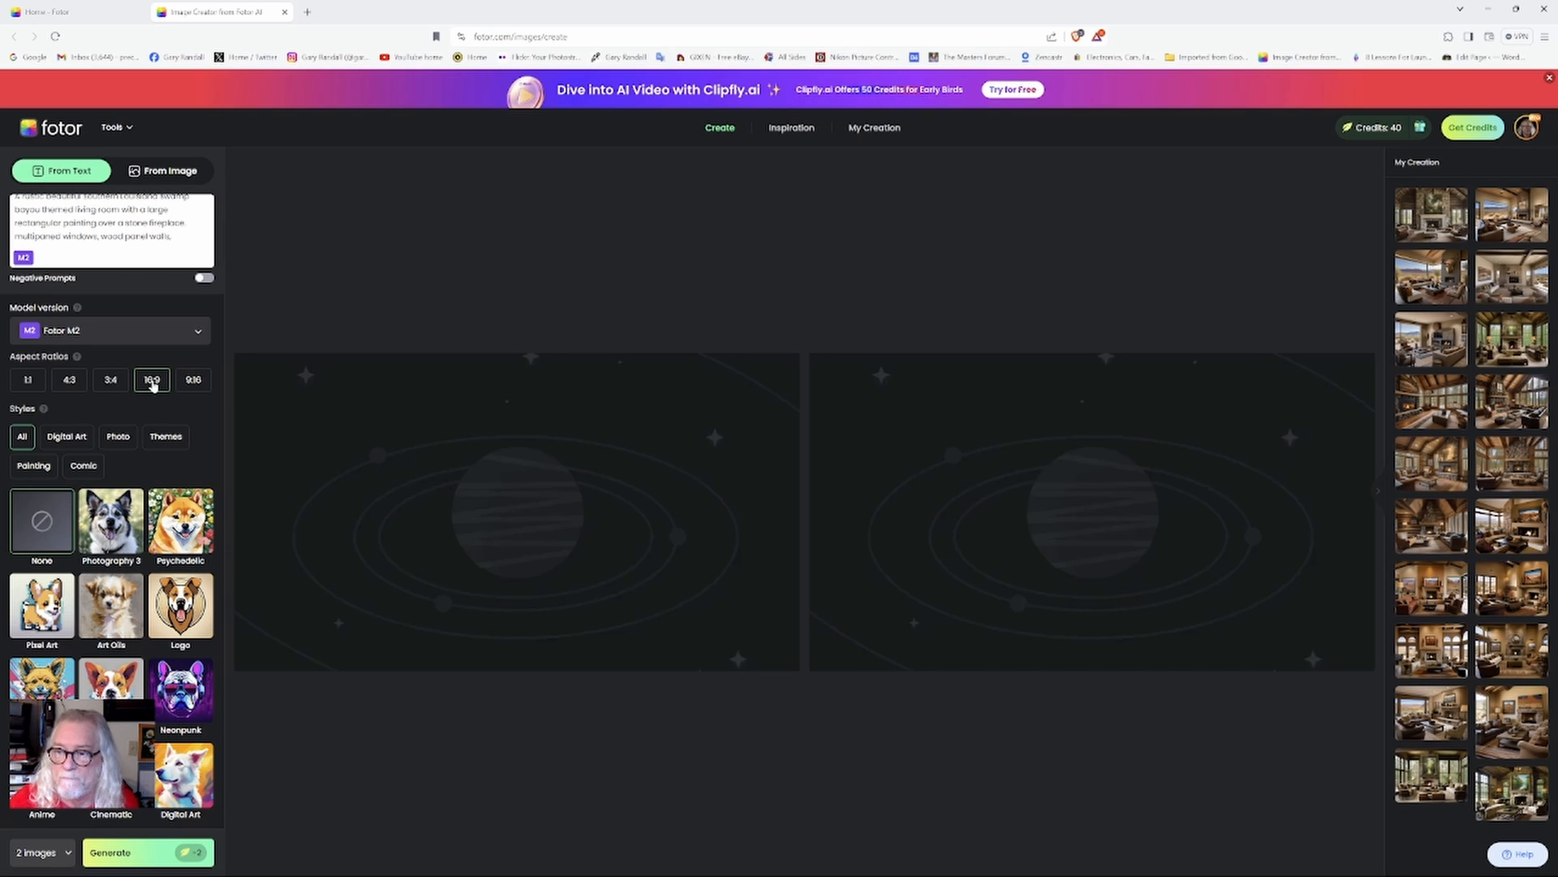
{"action": "left_click", "coordinate": [76, 382]}
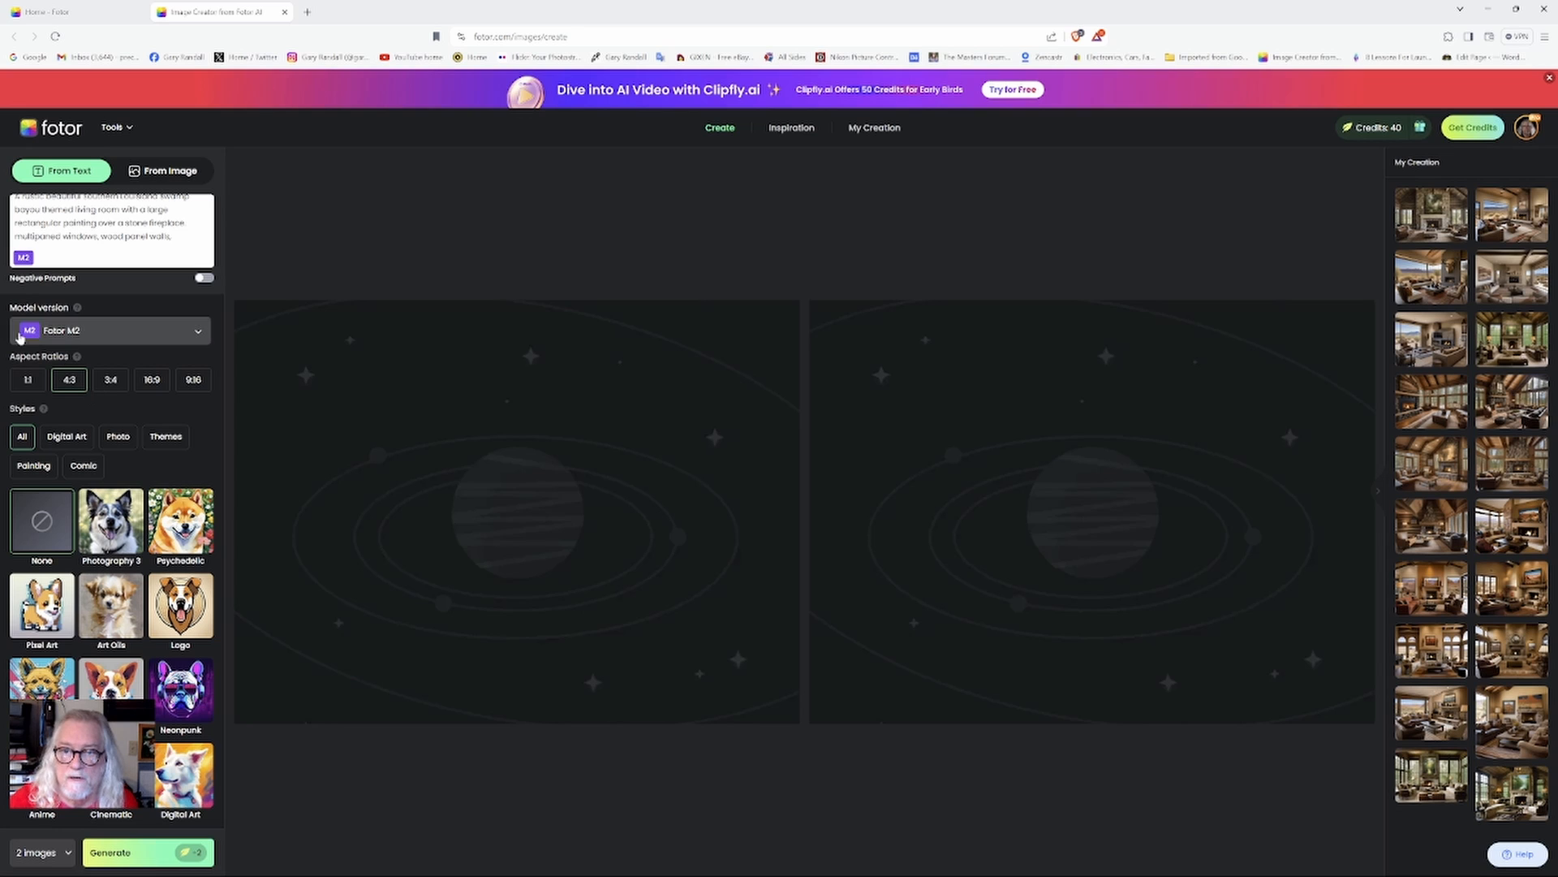
{"action": "left_click", "coordinate": [199, 332]}
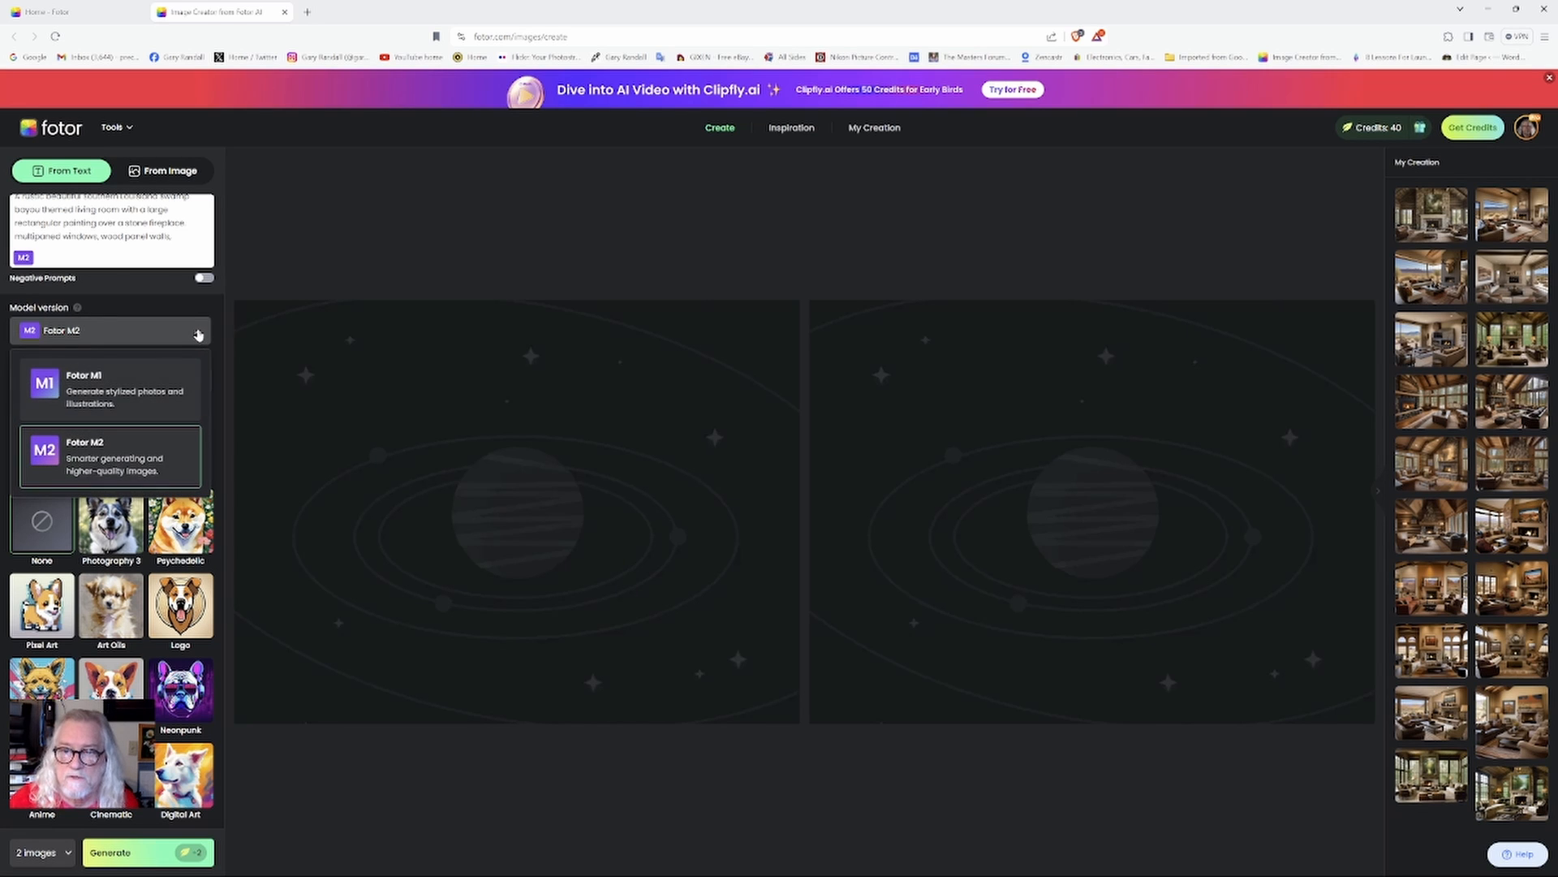
{"action": "left_click", "coordinate": [121, 464]}
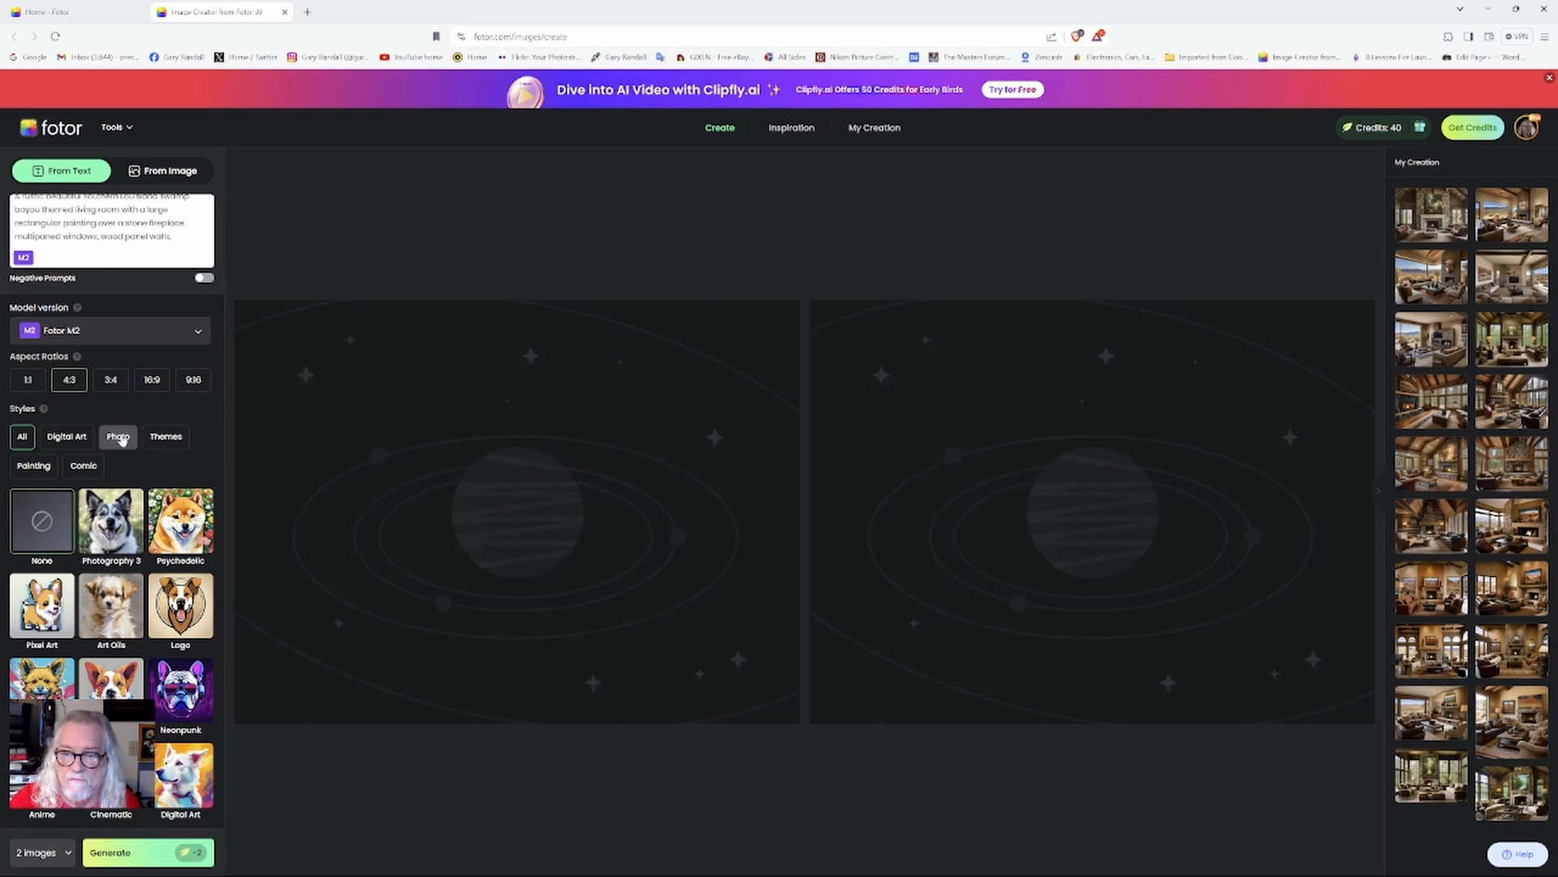
Generate a single image using the Photography 3 style.
{"action": "left_click", "coordinate": [120, 533]}
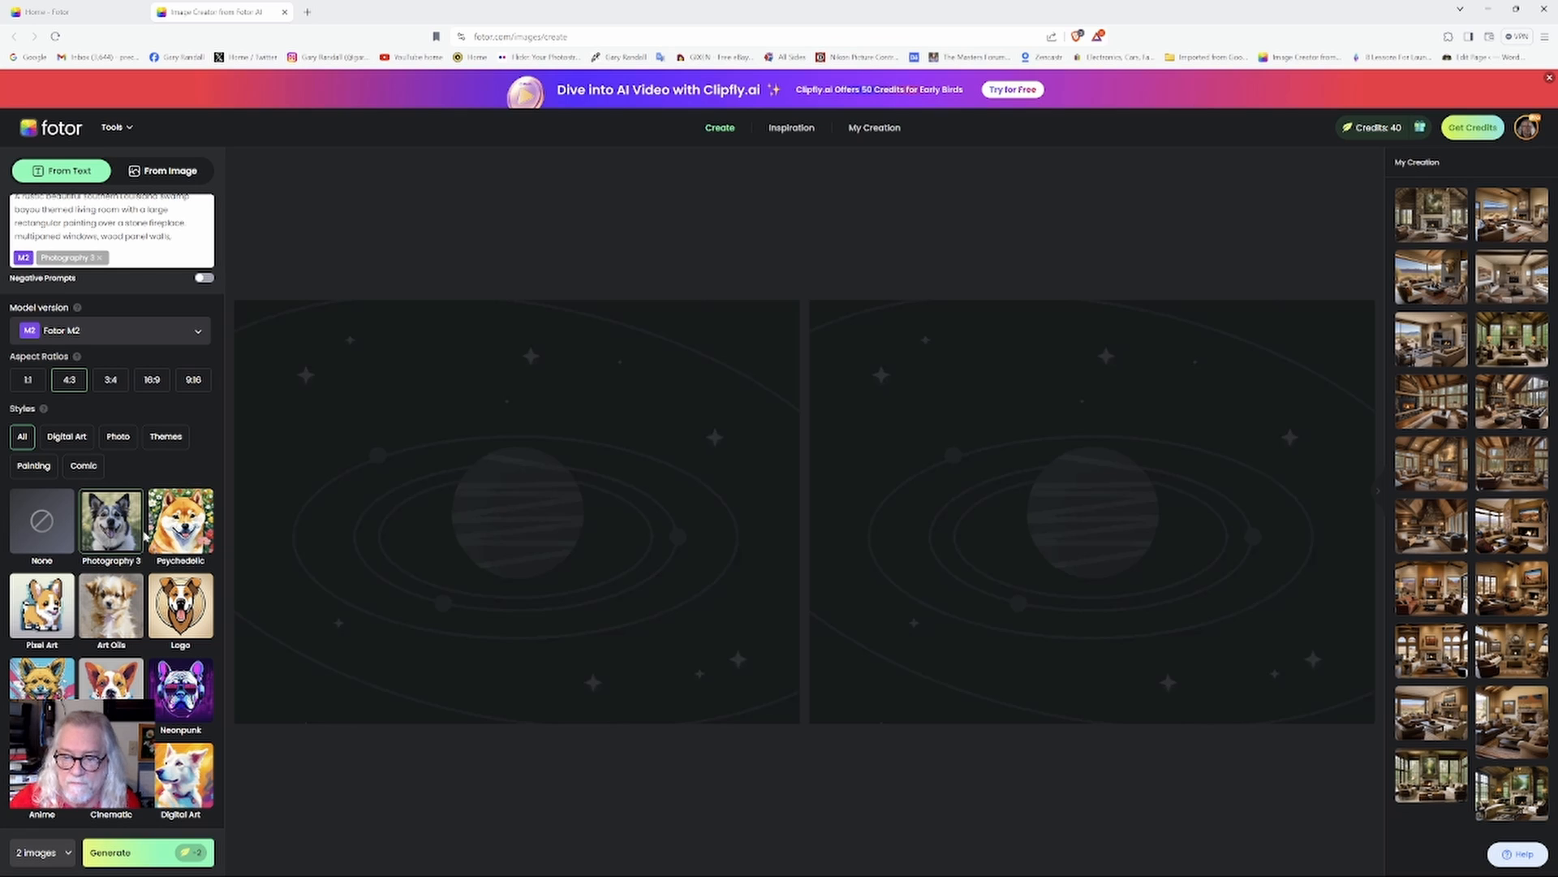
{"action": "left_click", "coordinate": [42, 852]}
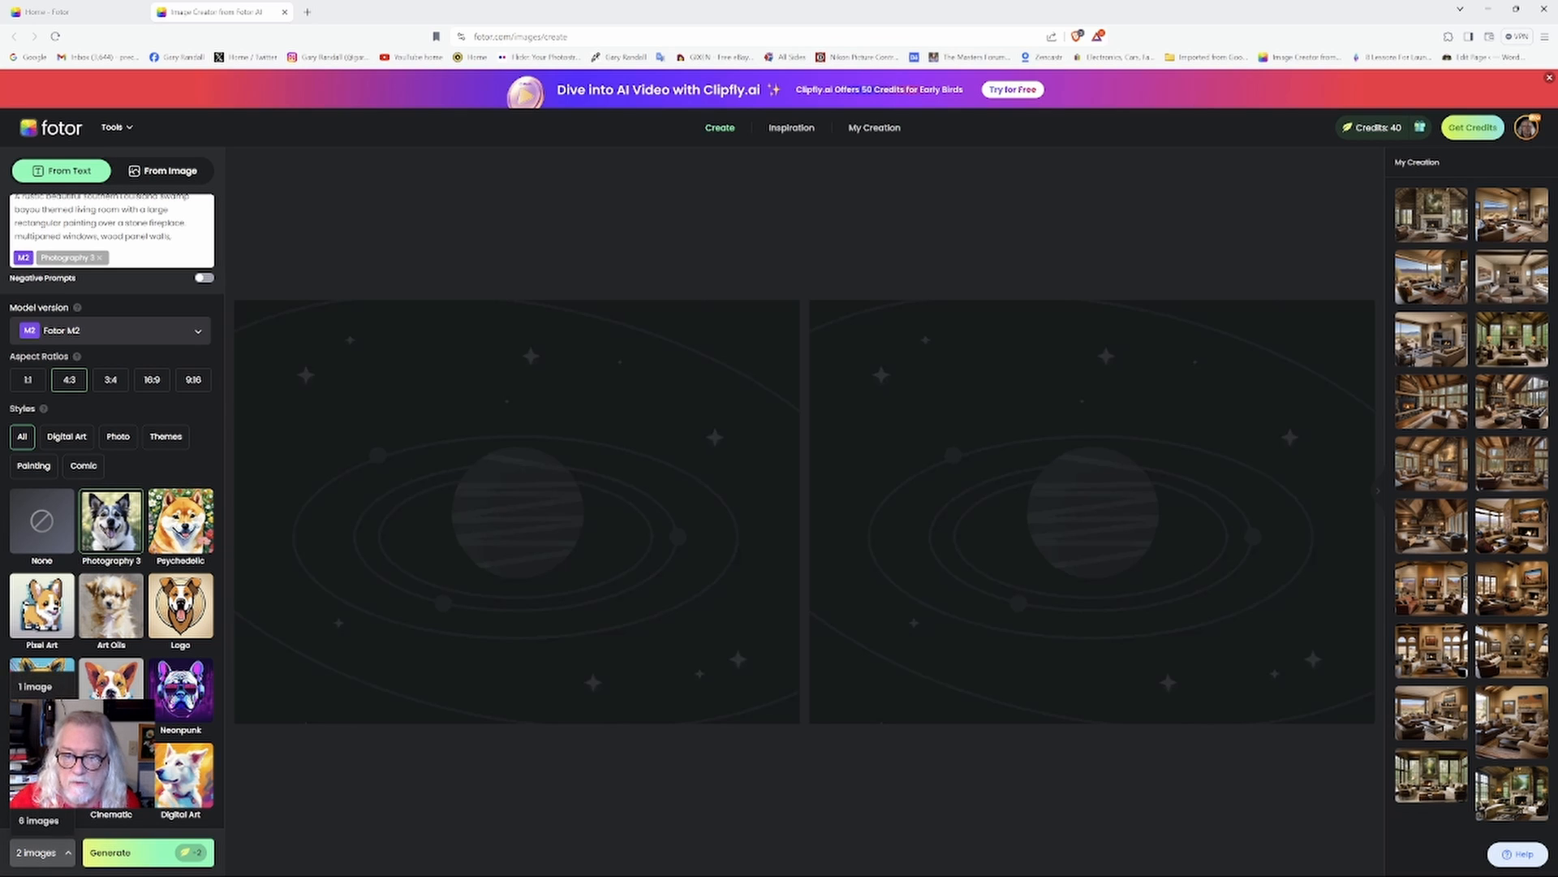
{"action": "left_click", "coordinate": [36, 686]}
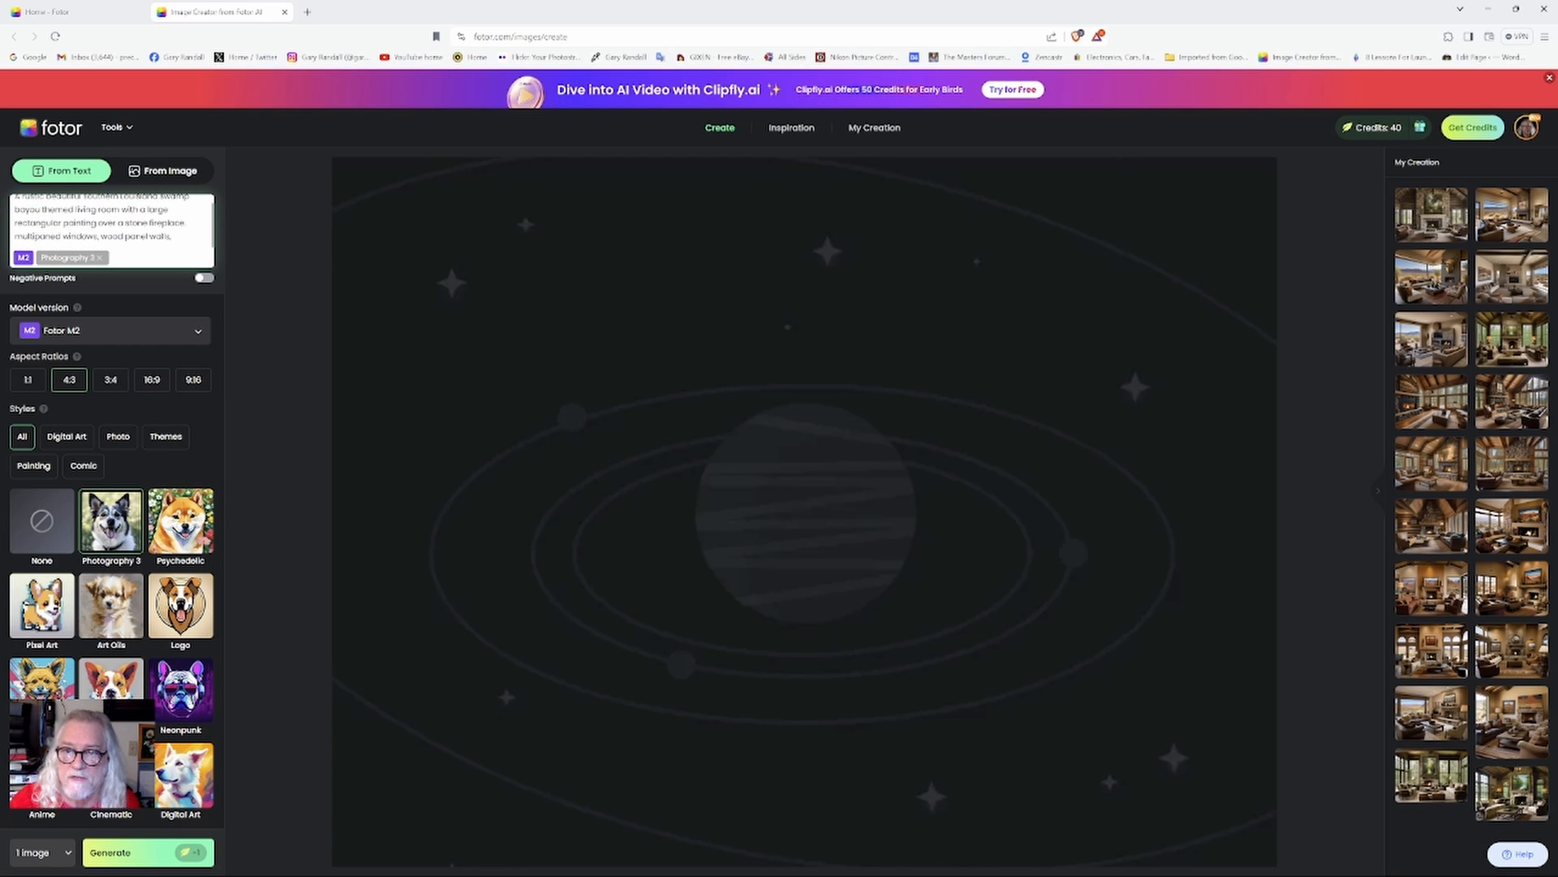
{"action": "left_click", "coordinate": [174, 236]}
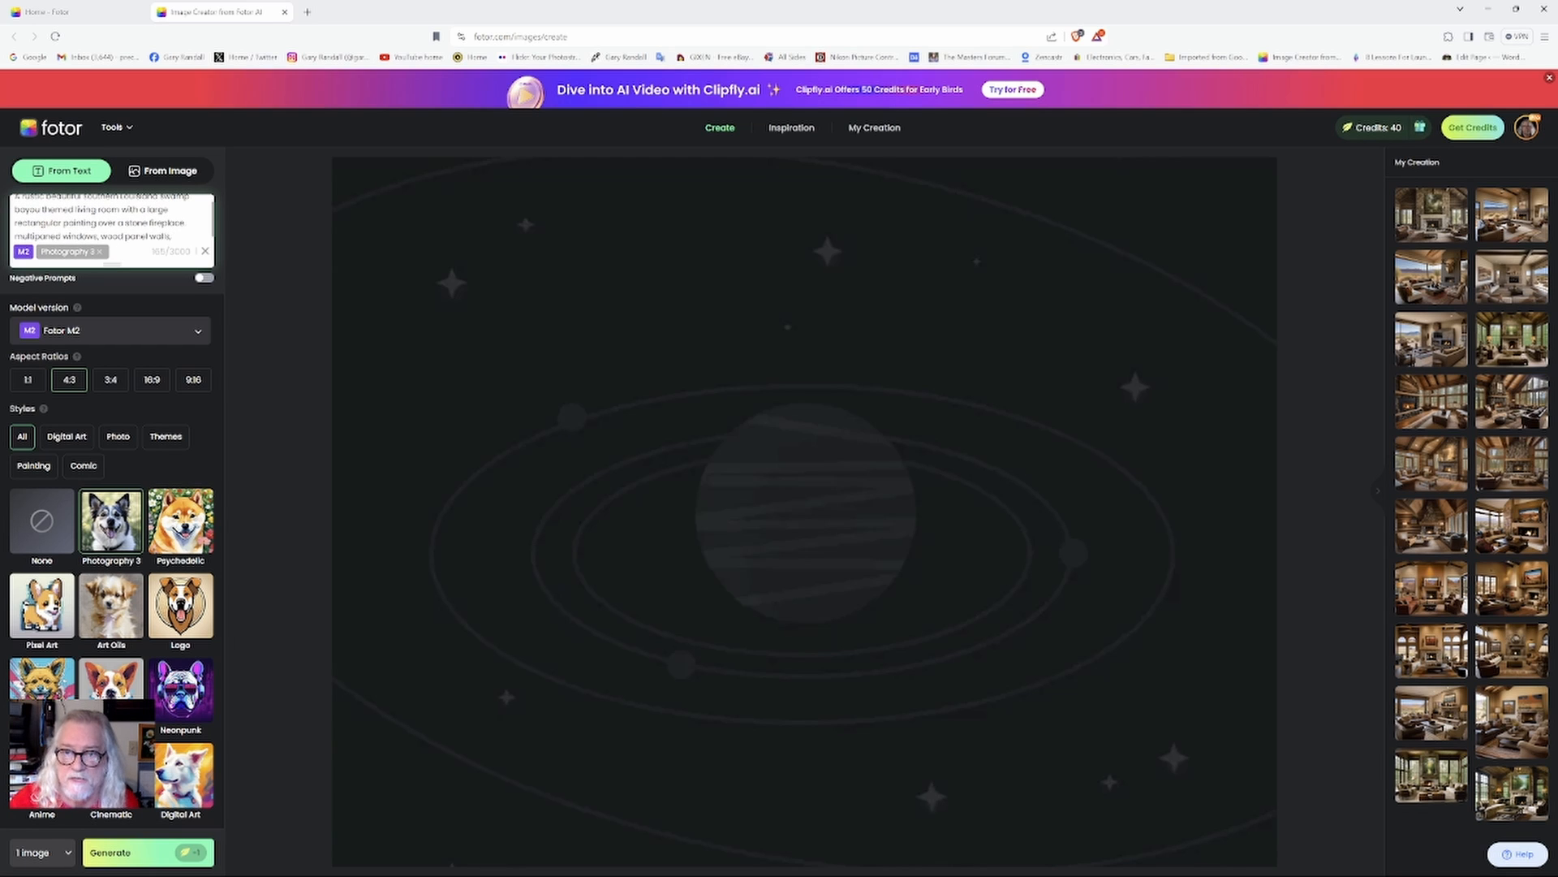
{"action": "left_click", "coordinate": [117, 858]}
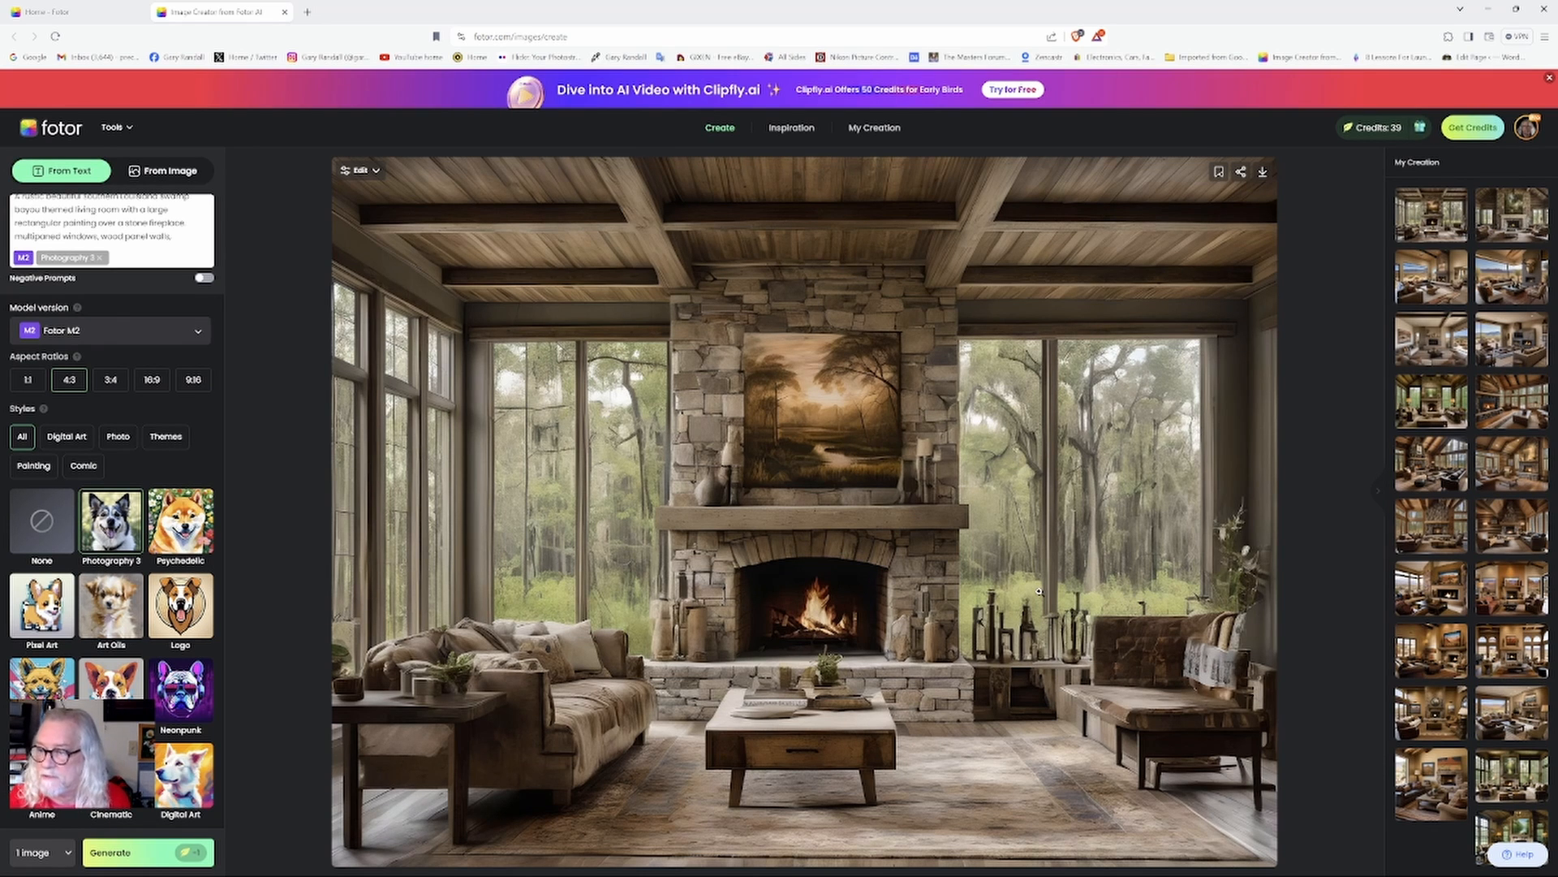
Download the generated image as a JPG into the Downloads folder.
{"action": "left_click", "coordinate": [1265, 172]}
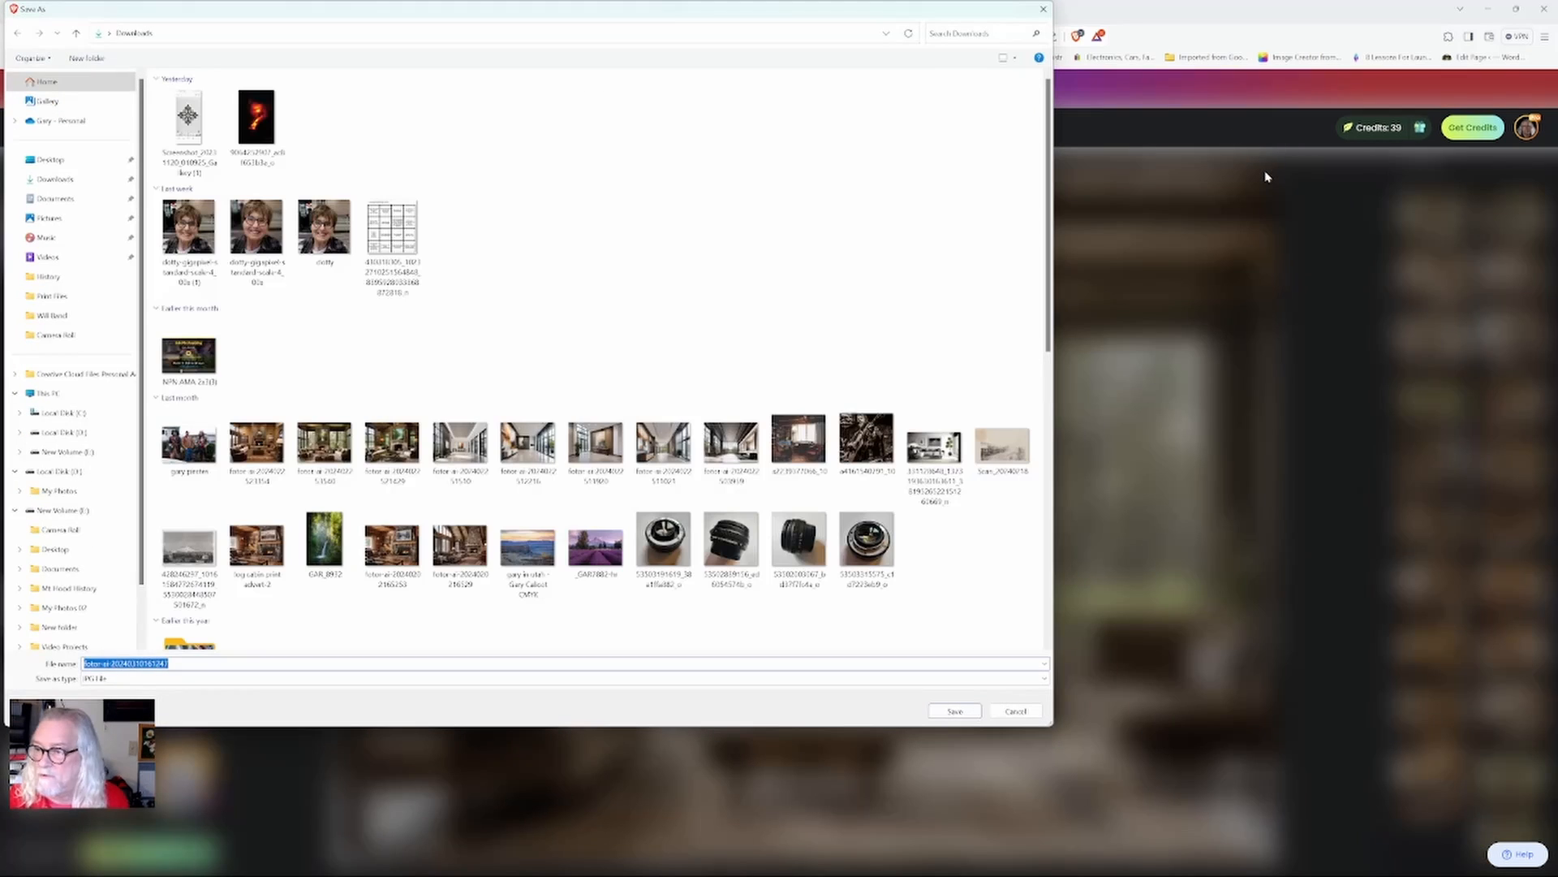
{"action": "left_click", "coordinate": [939, 711]}
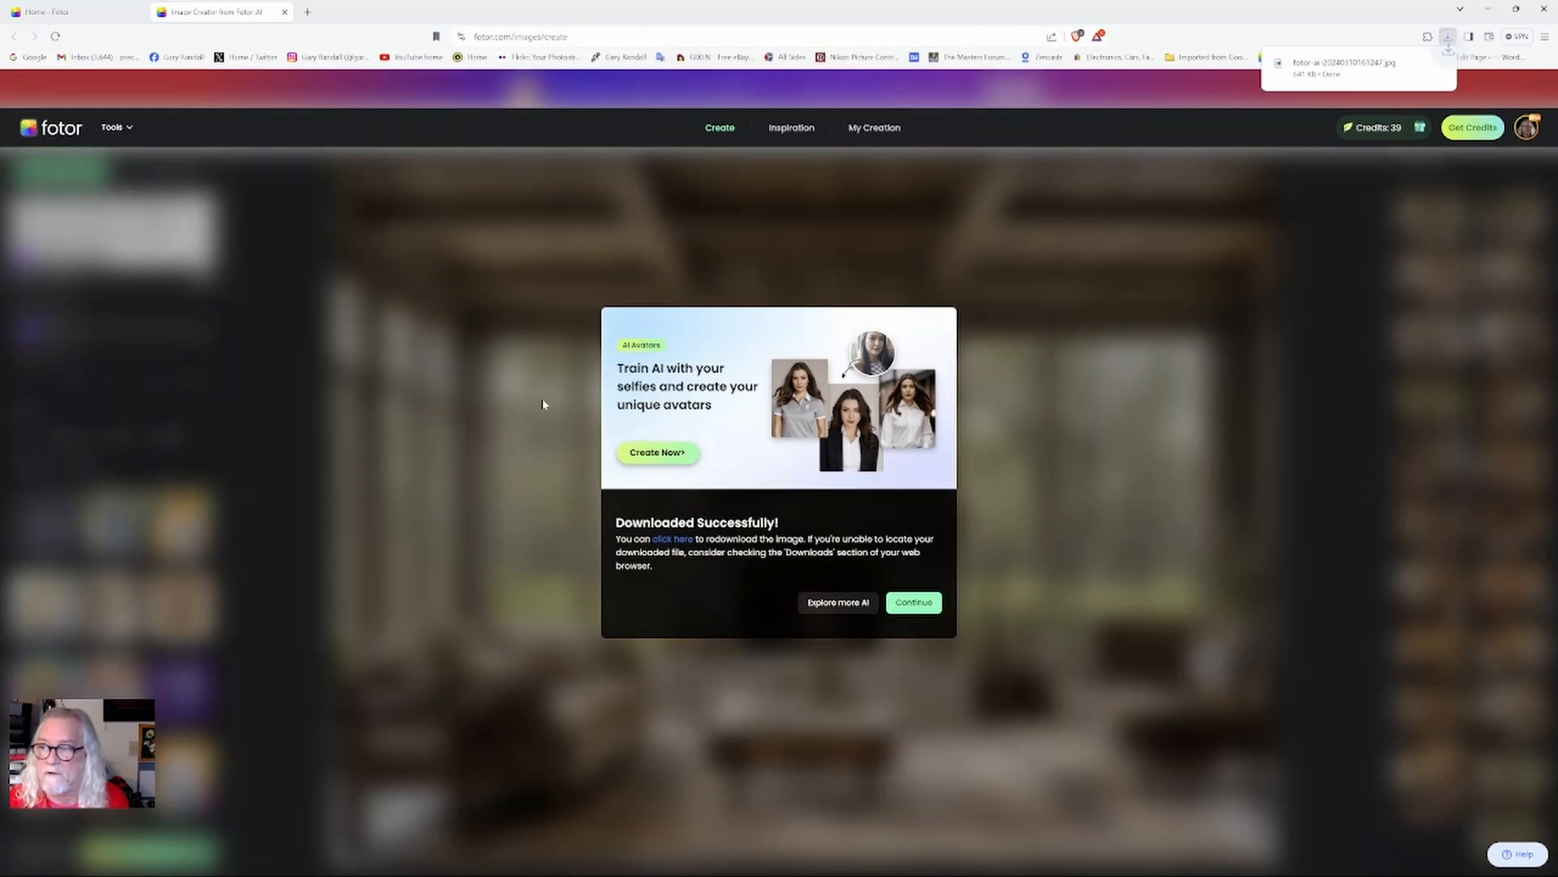
Switch to Adobe Photoshop 2023.
{"action": "left_click", "coordinate": [1513, 9]}
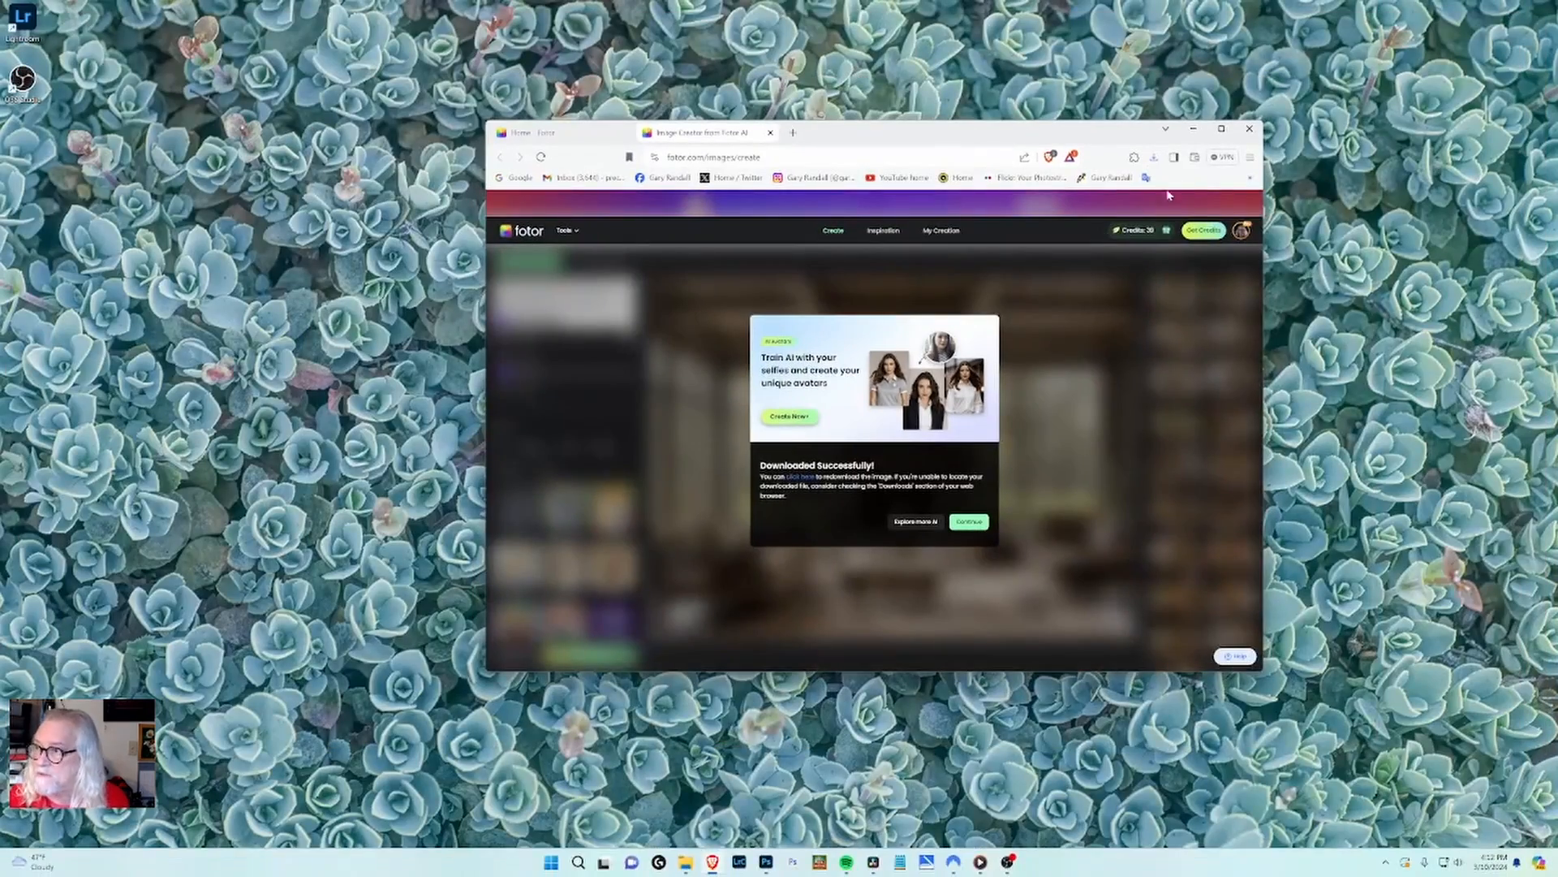
{"action": "left_click", "coordinate": [1207, 122]}
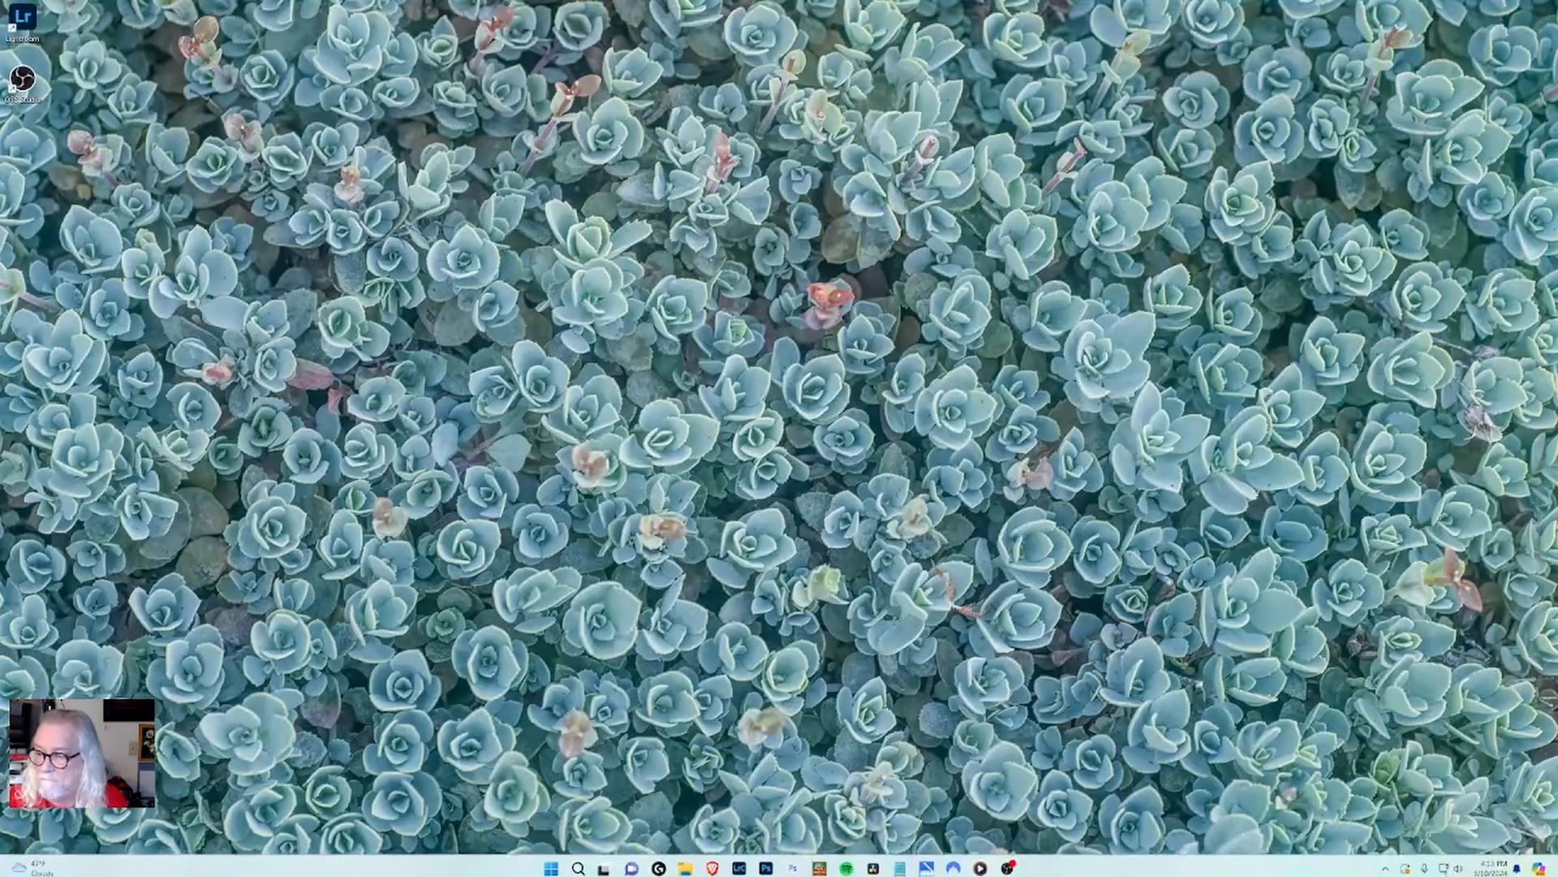
{"action": "mouse_move", "coordinate": [825, 873]}
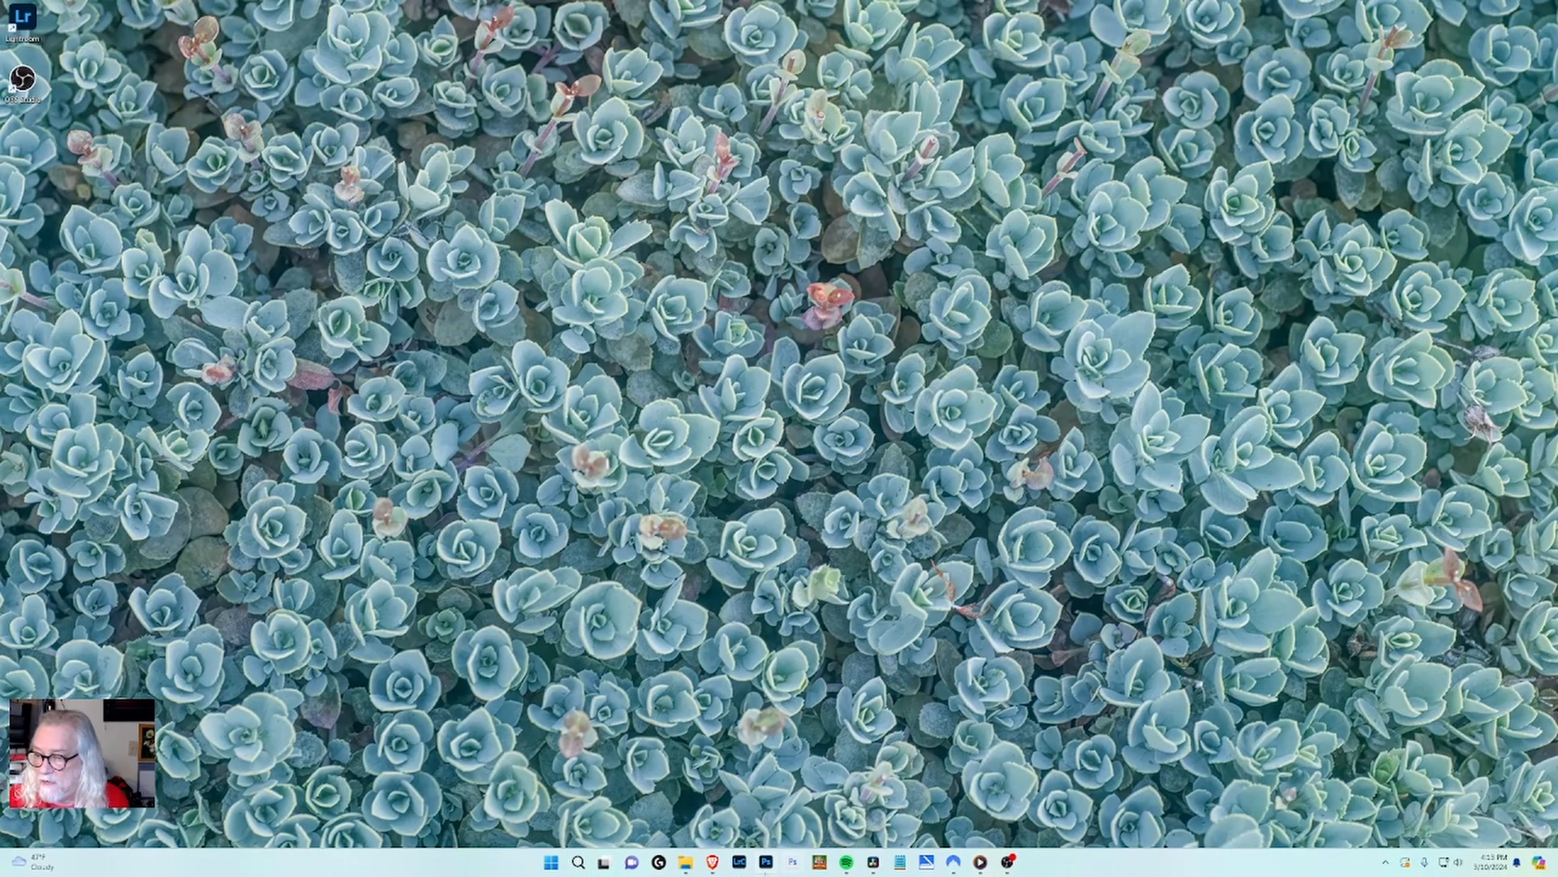
{"action": "left_click", "coordinate": [767, 862]}
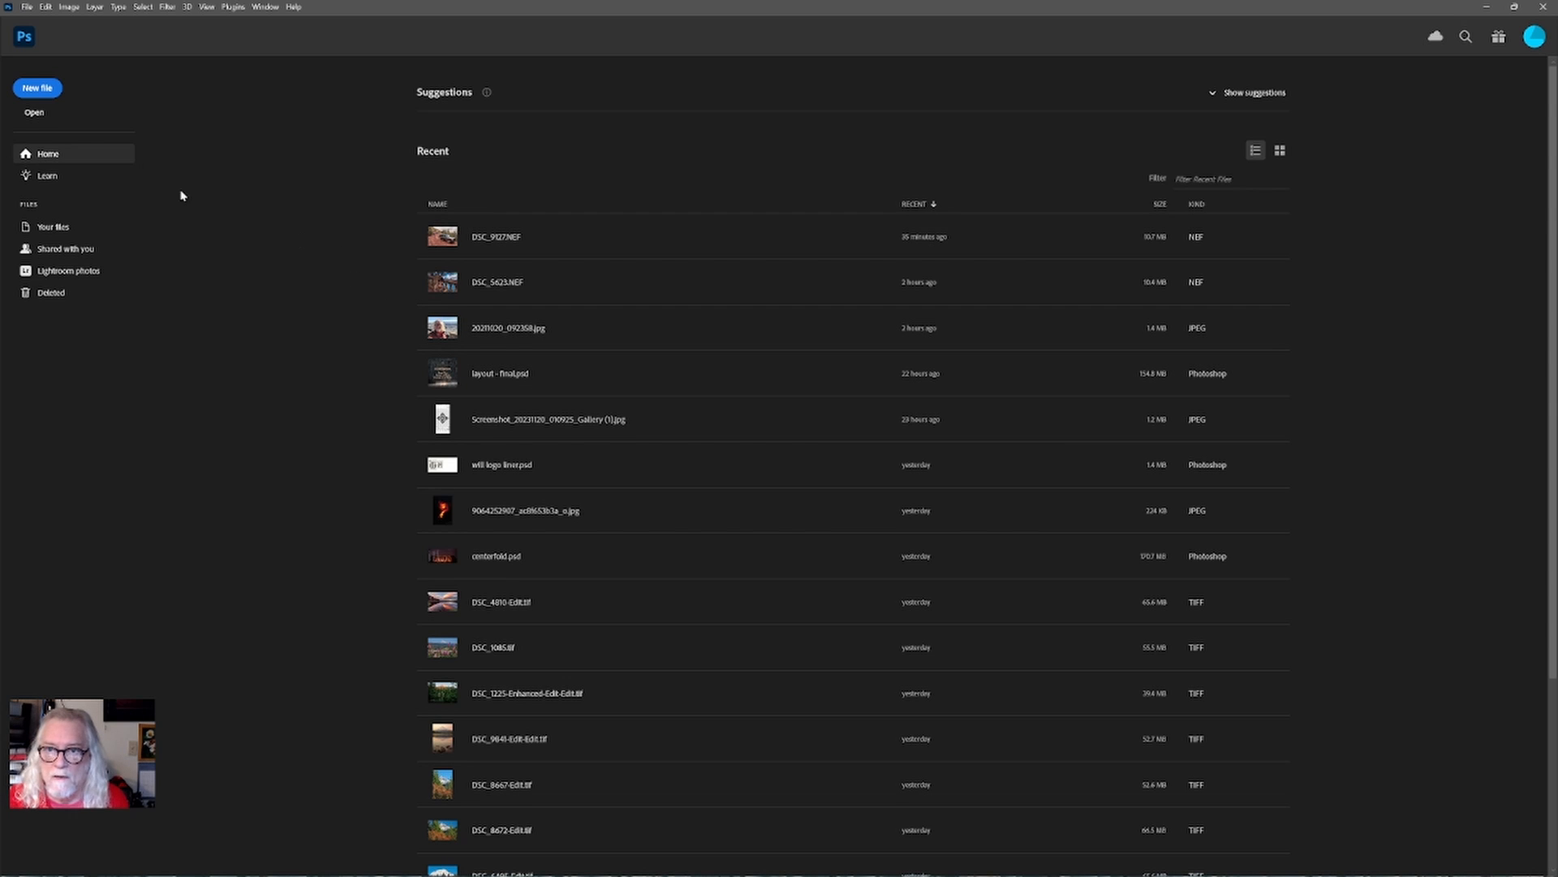
Open the downloaded fotor-ai JPG image from the Downloads folder.
{"action": "left_click", "coordinate": [34, 112]}
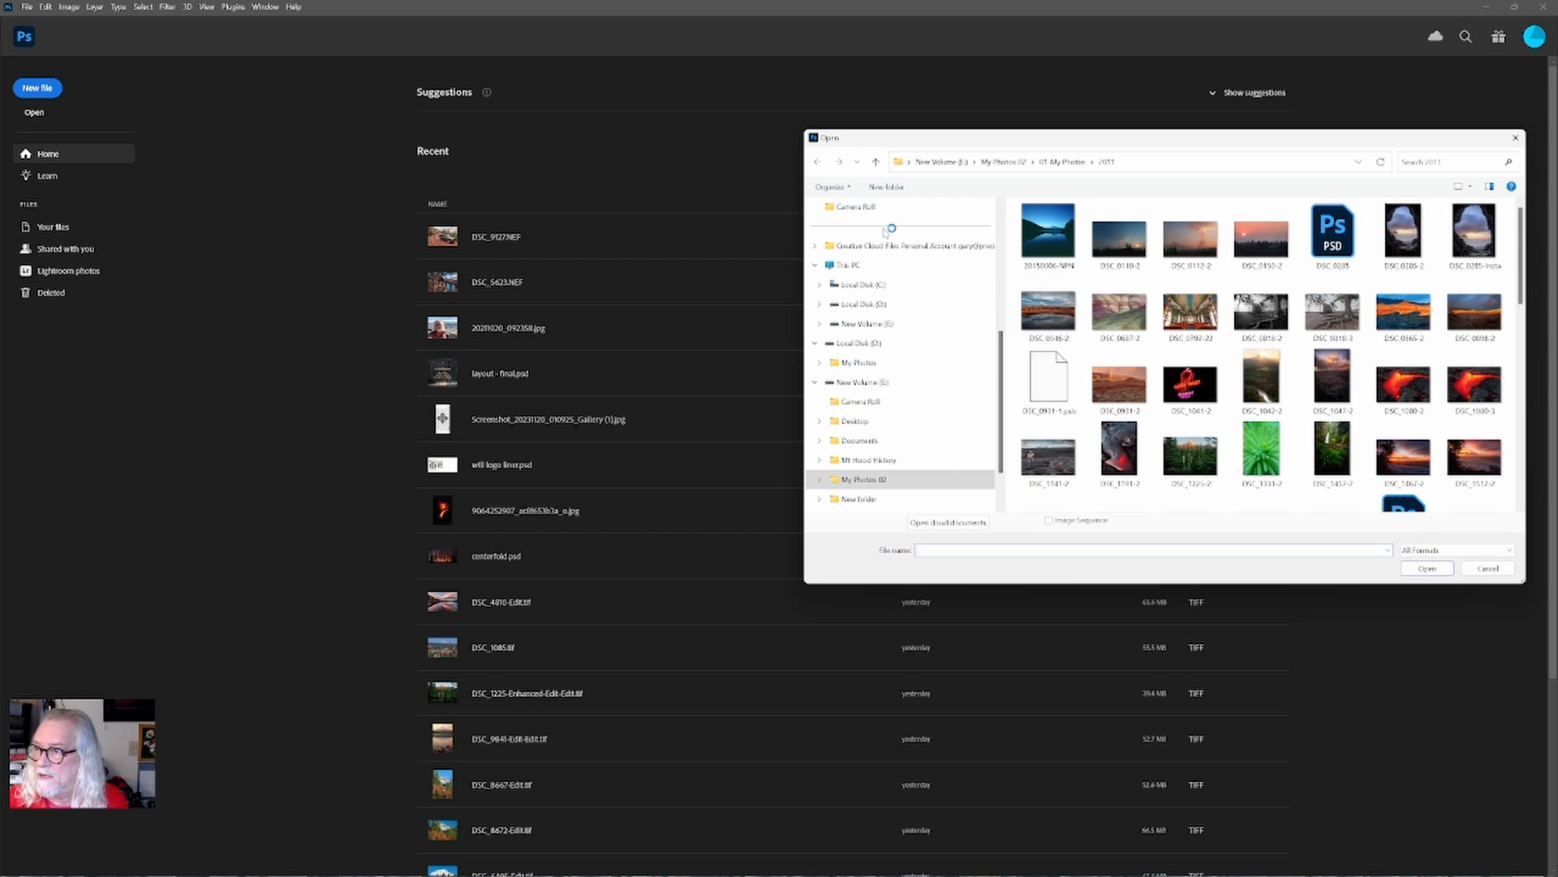
{"action": "scroll", "coordinate": [889, 236], "scroll_direction": "up", "scroll_amount": 5}
{"action": "left_click", "coordinate": [855, 308]}
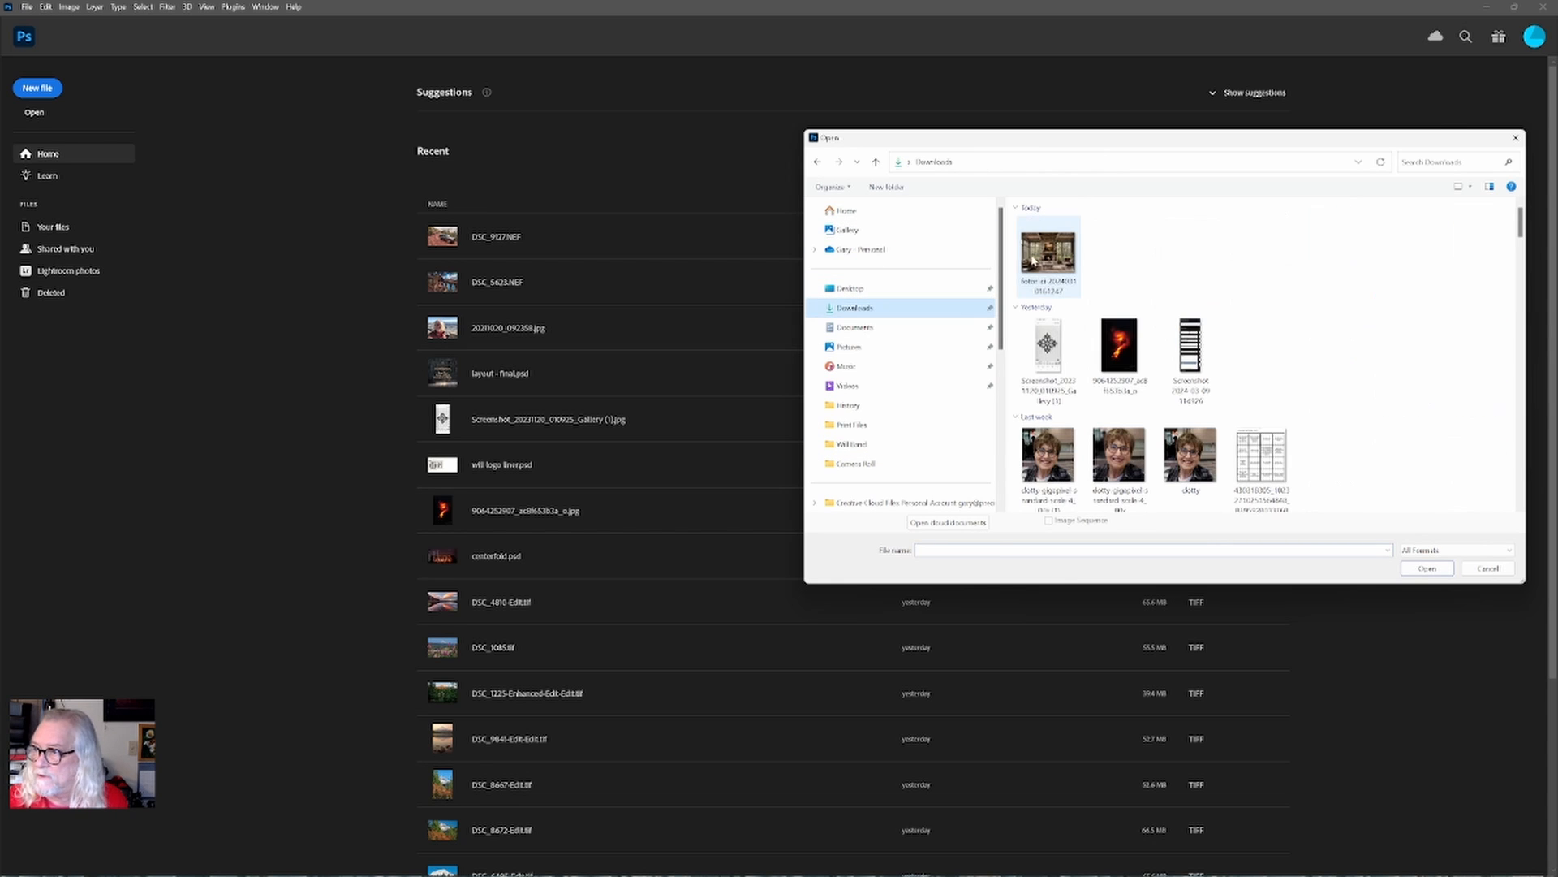
{"action": "left_click", "coordinate": [1063, 294]}
{"action": "left_click", "coordinate": [1440, 577]}
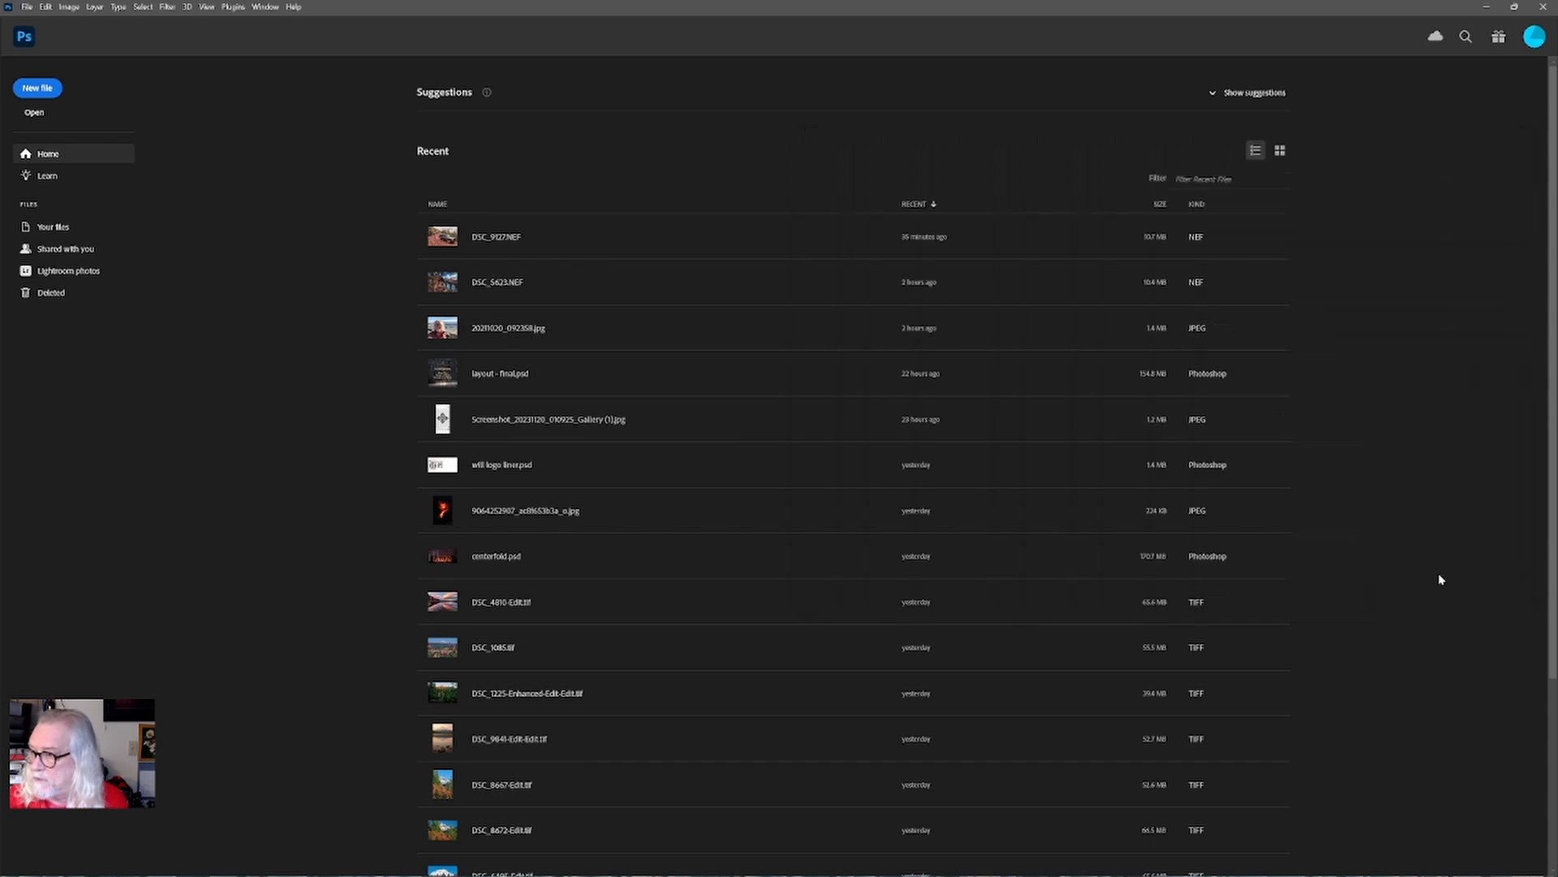
{"action": "left_click", "coordinate": [851, 362]}
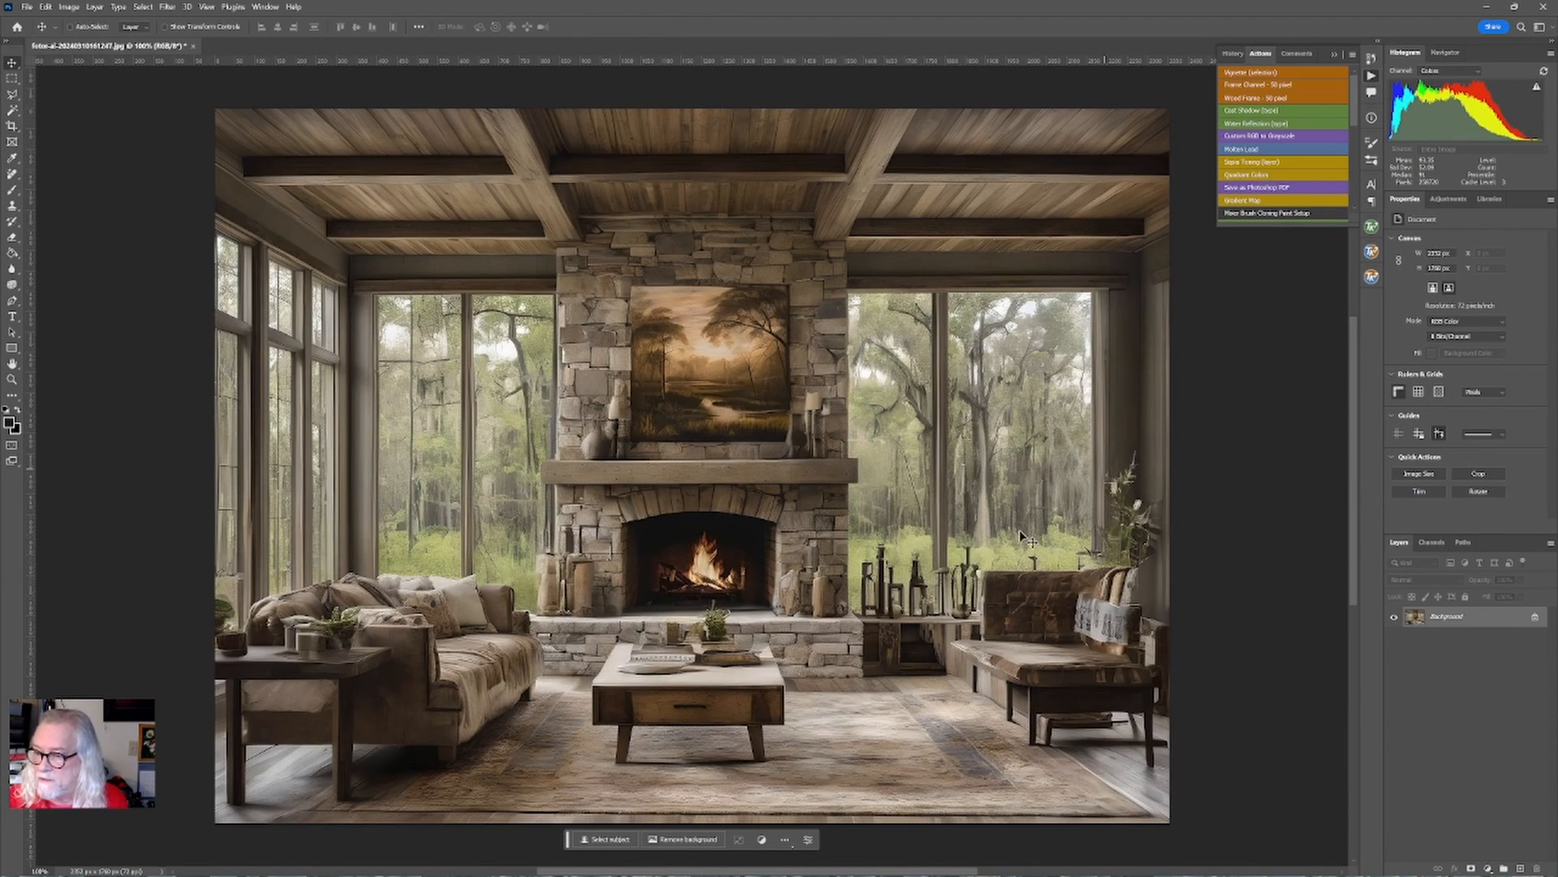
Switch to File Explorer and open the Caddo Lake folder under New Volume (E:) > My Photos 02 > 01-My Photos > 2023.
{"action": "mouse_move", "coordinate": [1012, 873]}
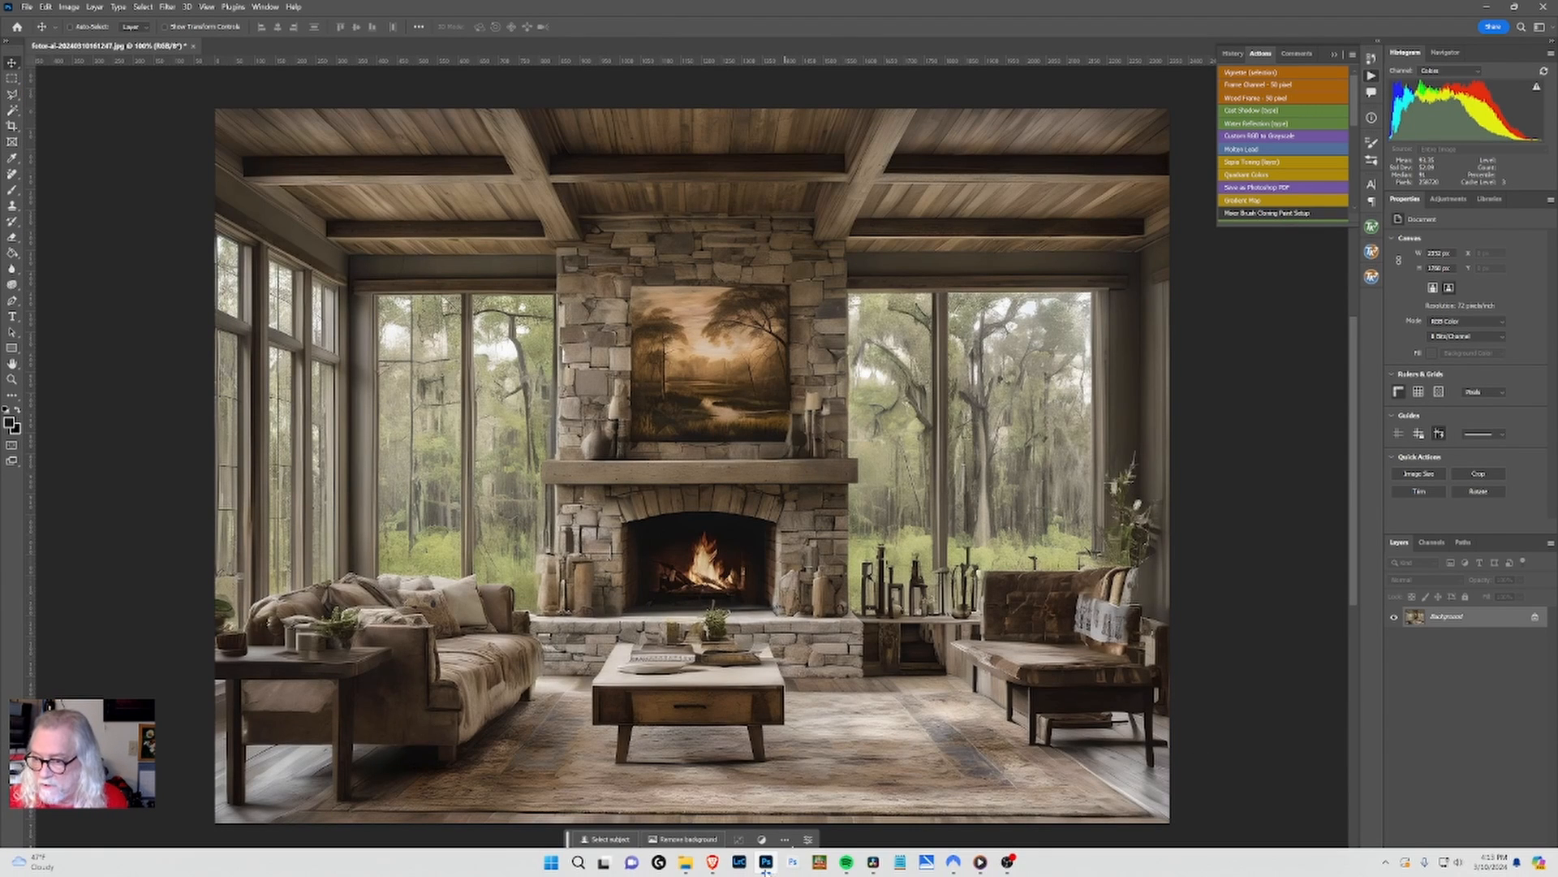
{"action": "mouse_move", "coordinate": [688, 870]}
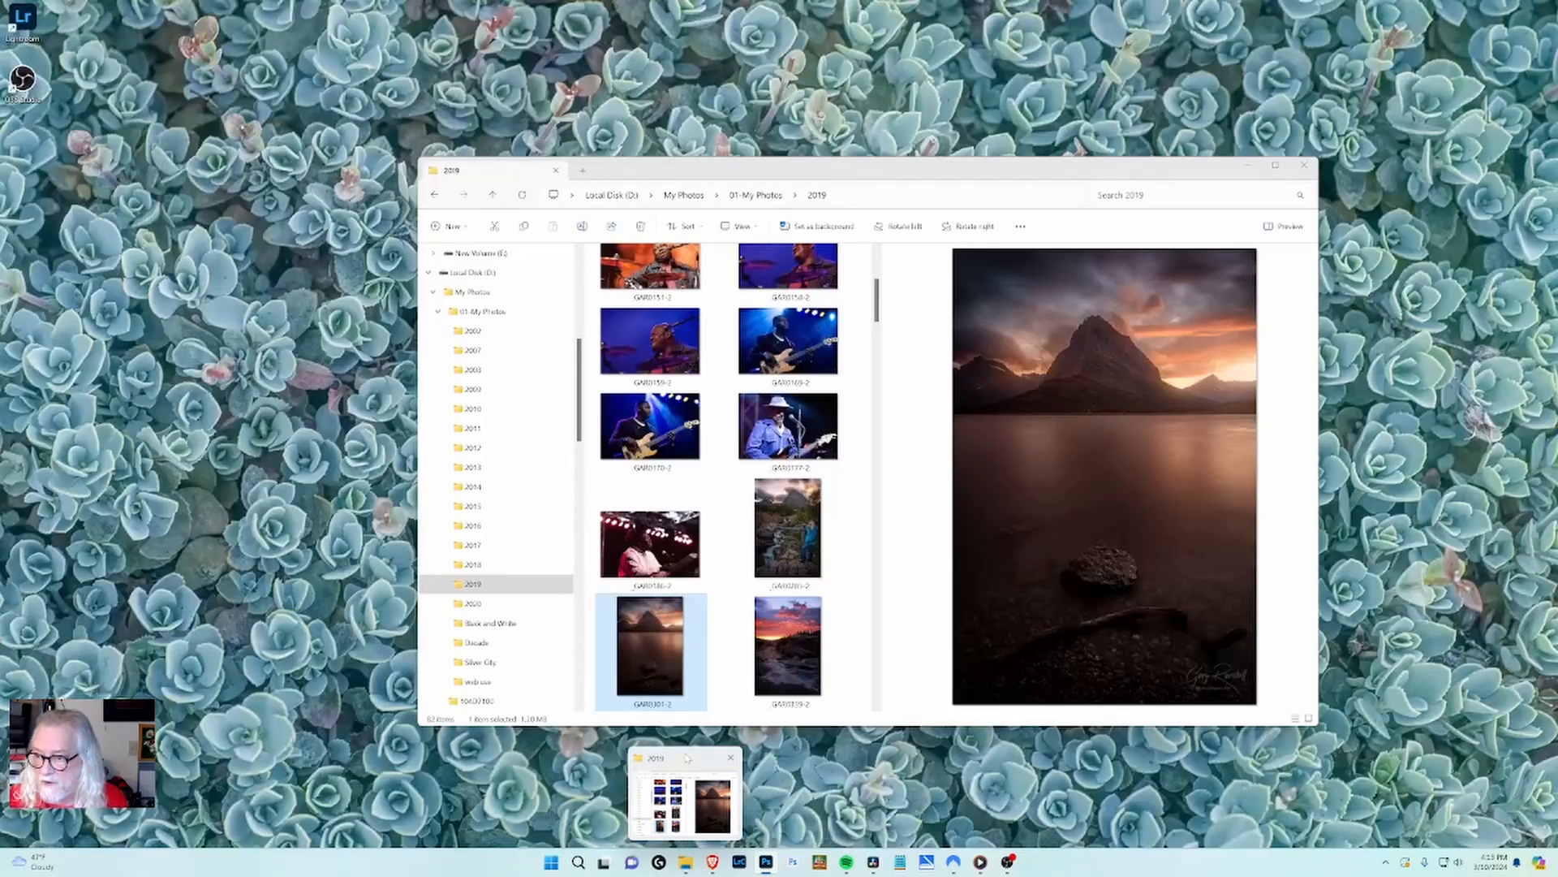
{"action": "left_click", "coordinate": [686, 757]}
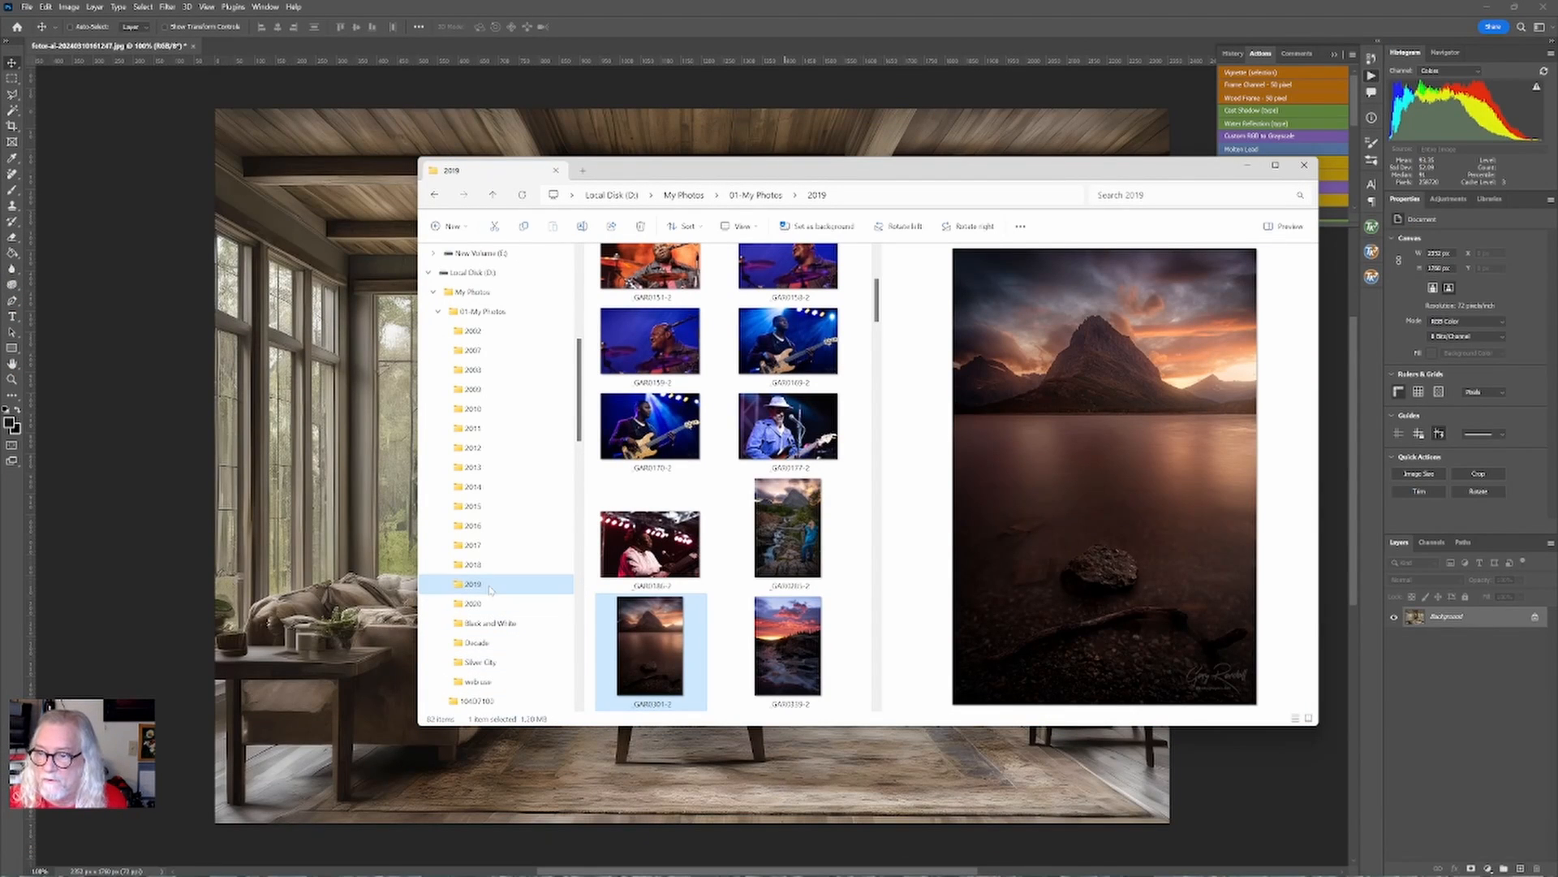
{"action": "left_click", "coordinate": [430, 272]}
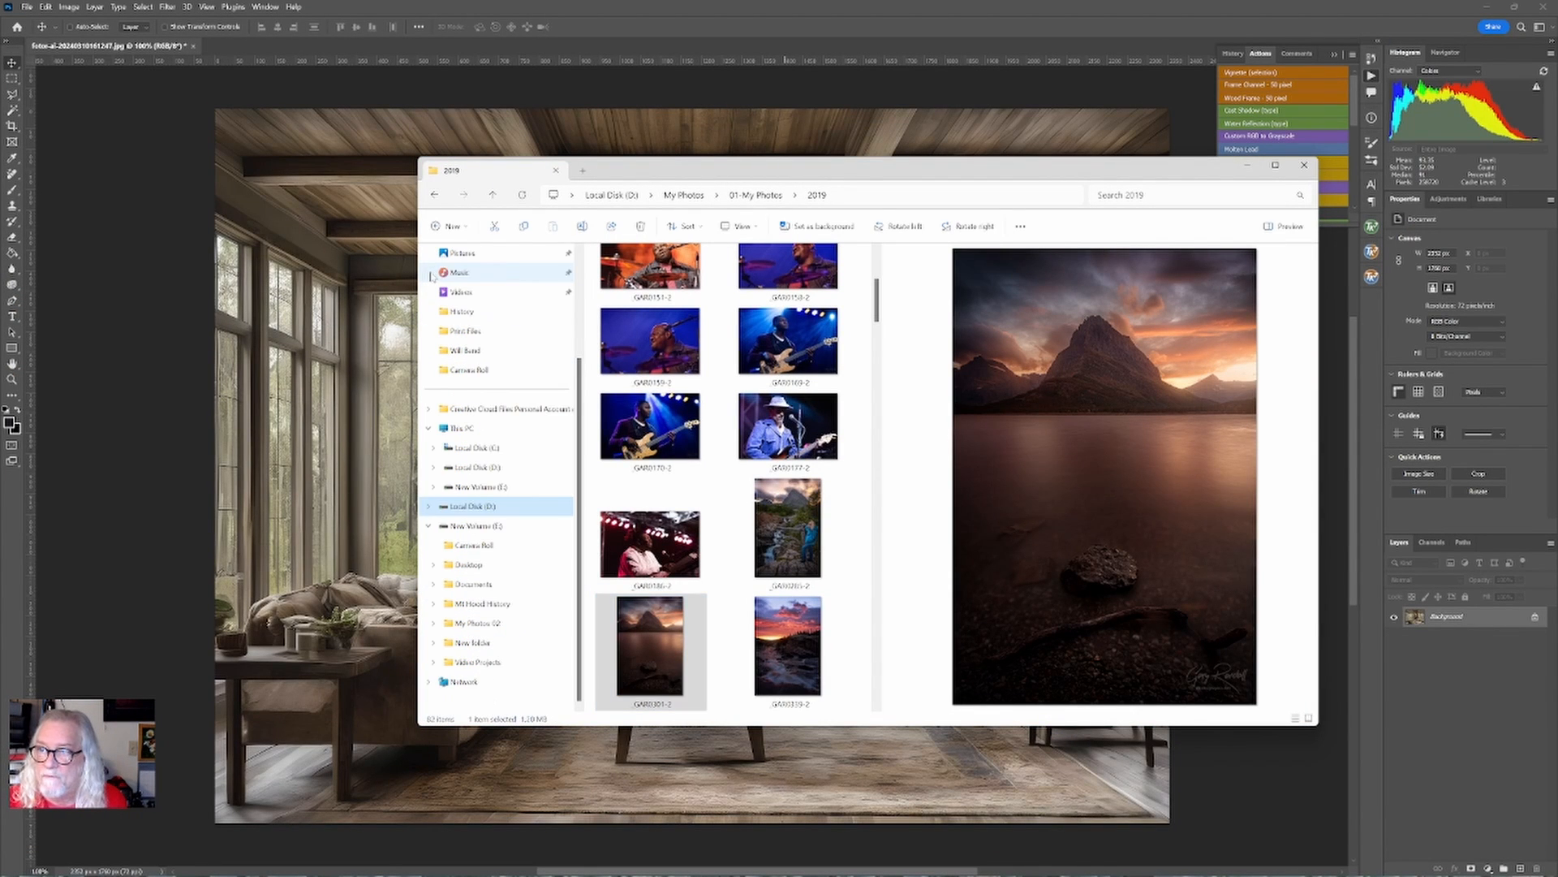
{"action": "left_click", "coordinate": [432, 487]}
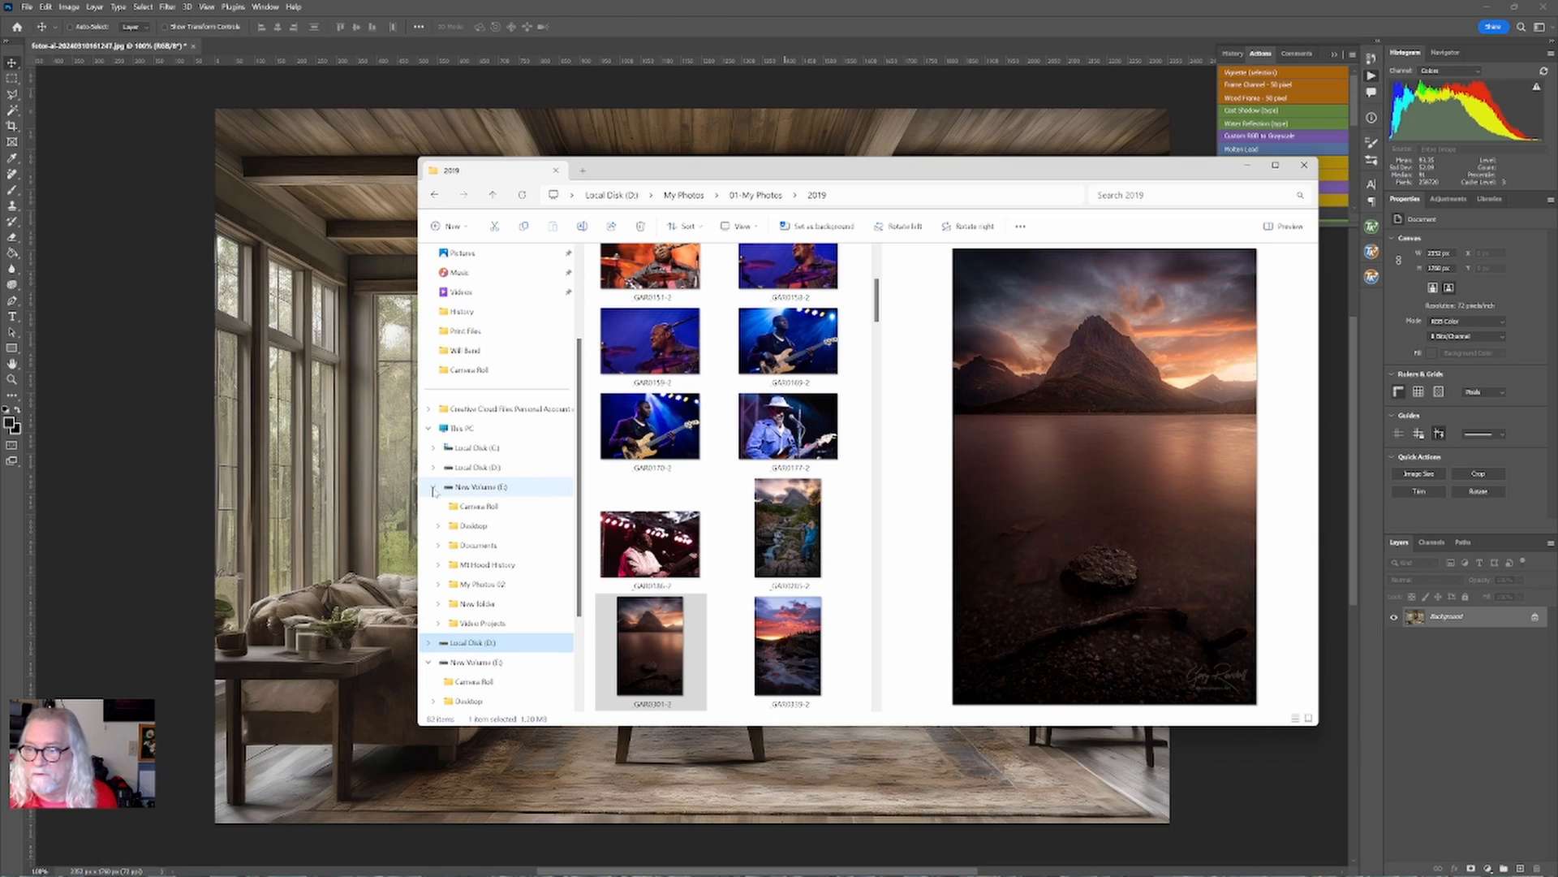
{"action": "left_click", "coordinate": [438, 583]}
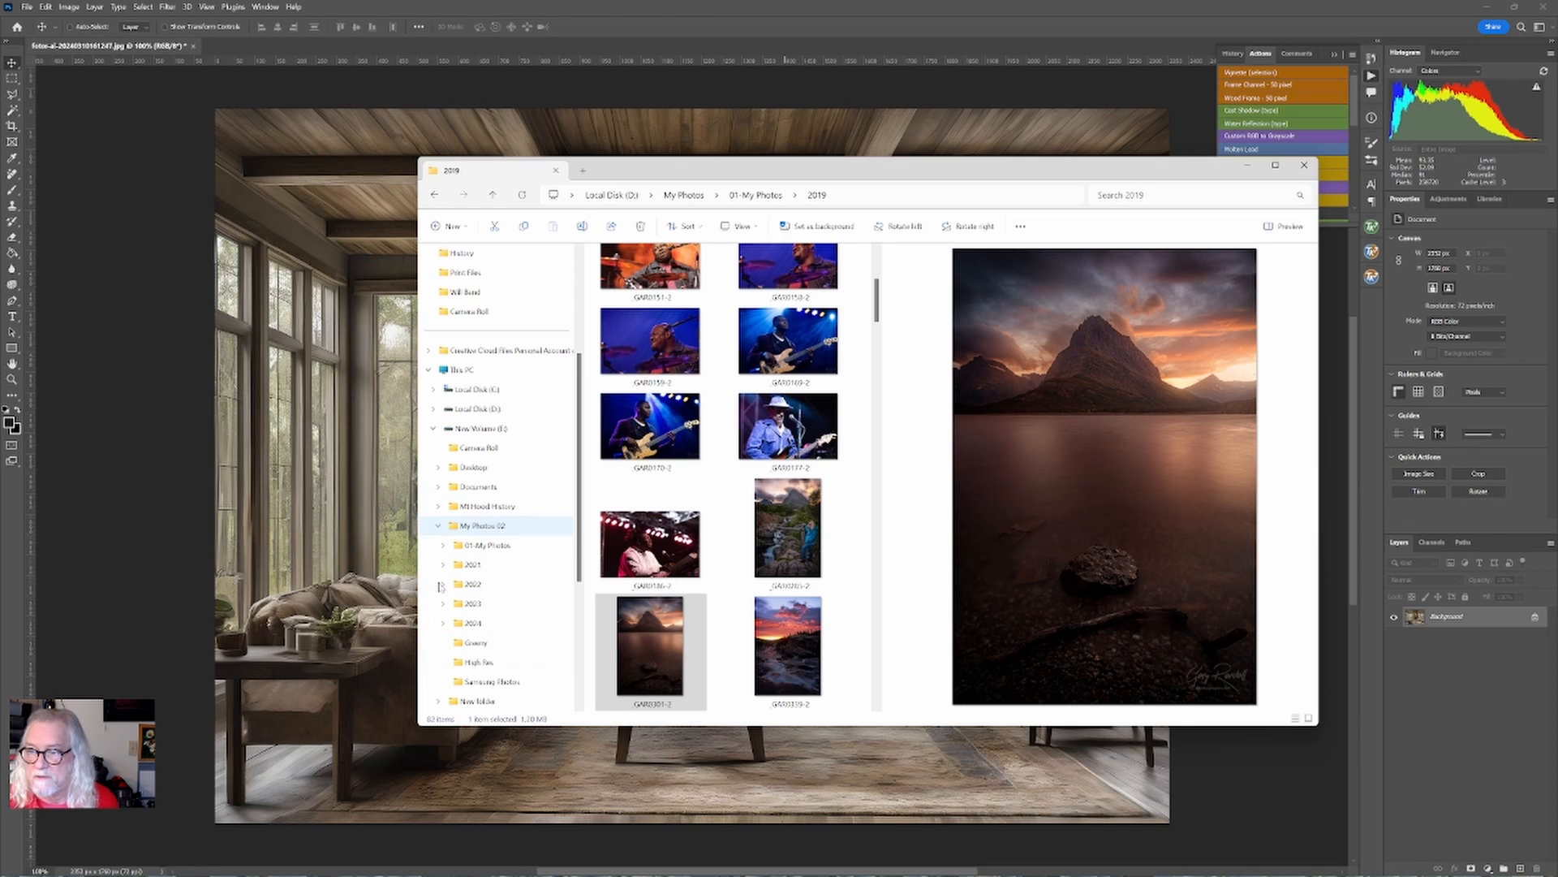
{"action": "left_click", "coordinate": [443, 545]}
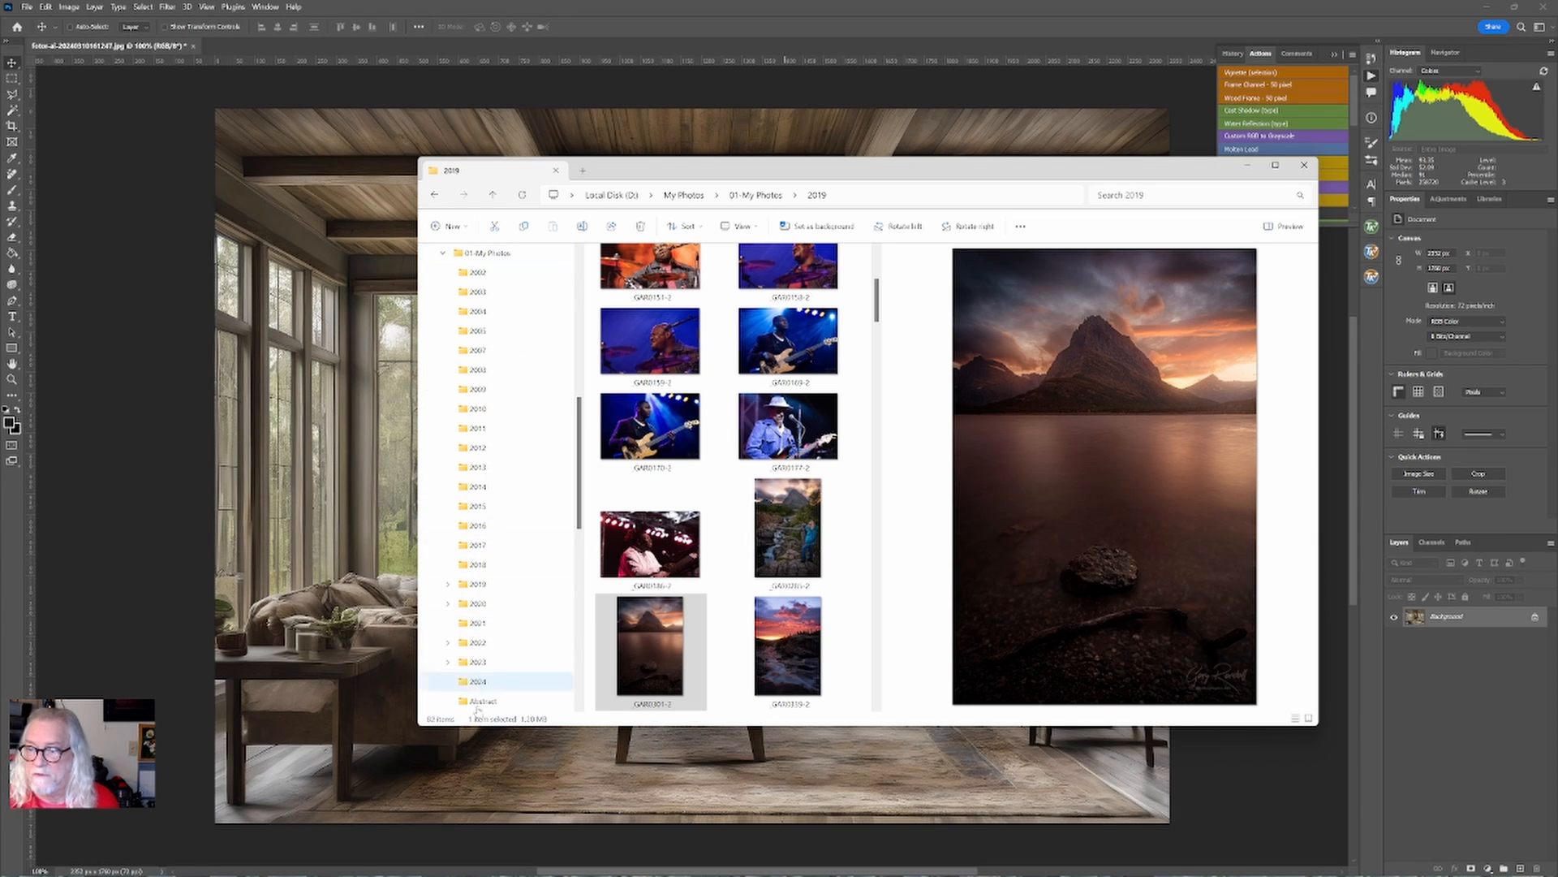
{"action": "left_click", "coordinate": [448, 662]}
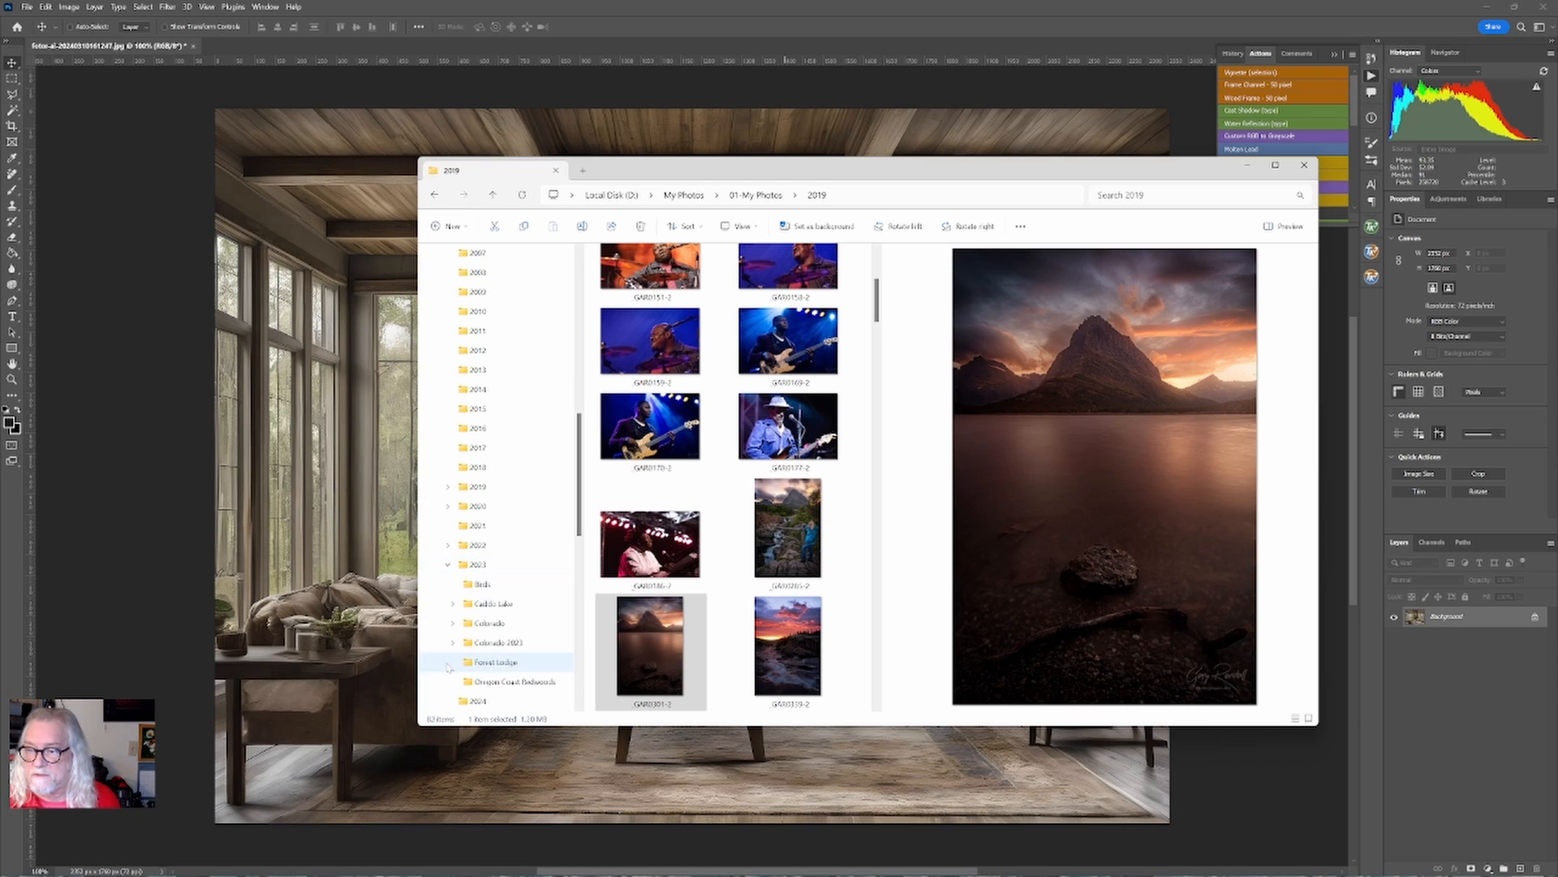
{"action": "scroll", "coordinate": [467, 625], "scroll_direction": "down", "scroll_amount": 3}
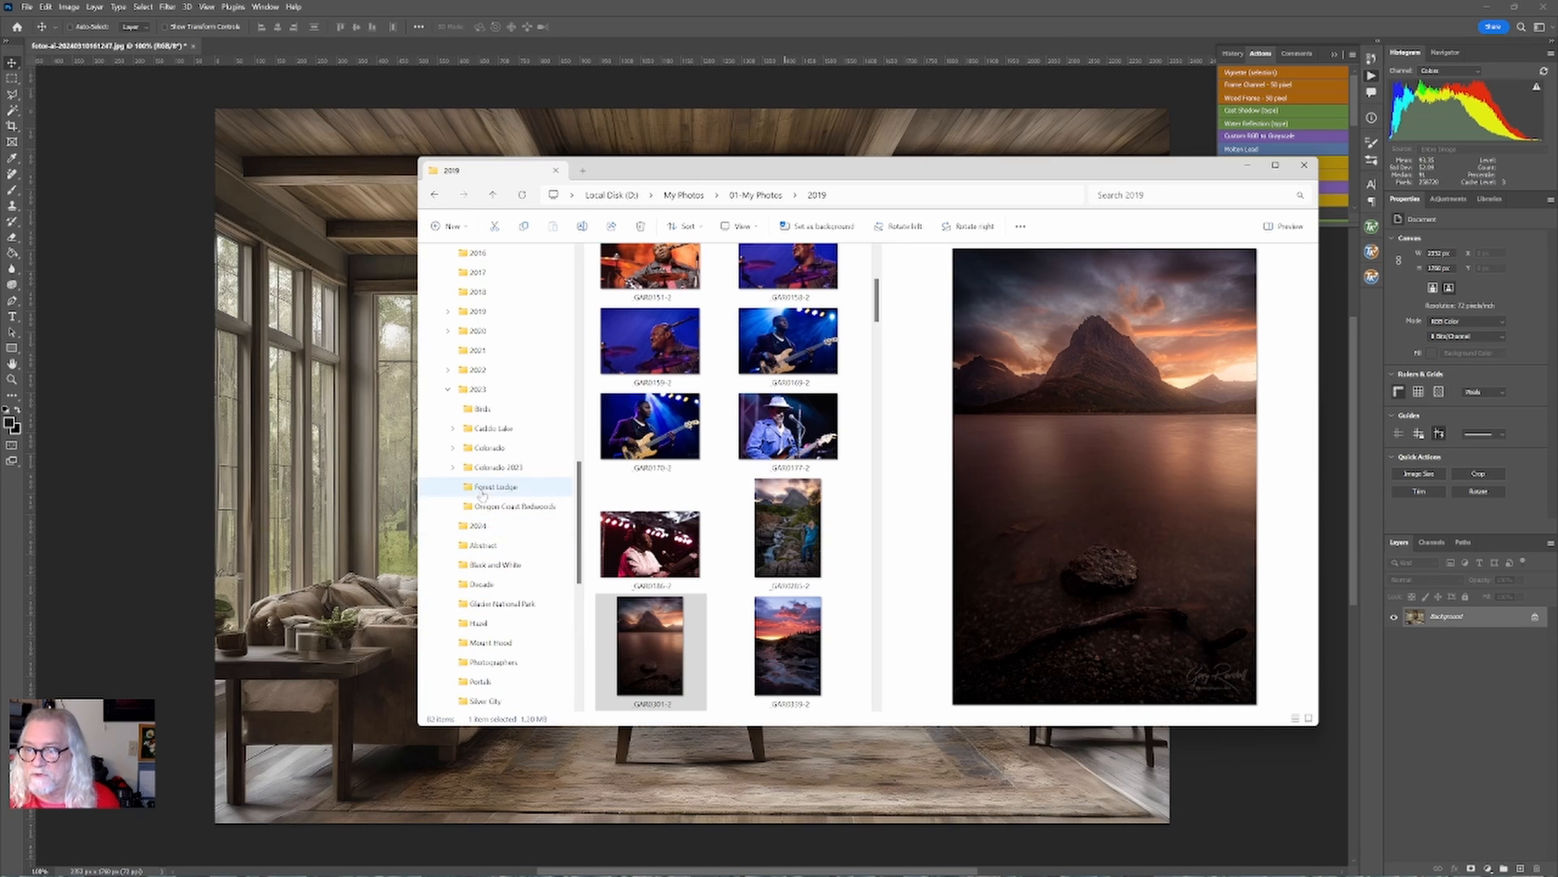
{"action": "left_click", "coordinate": [490, 428]}
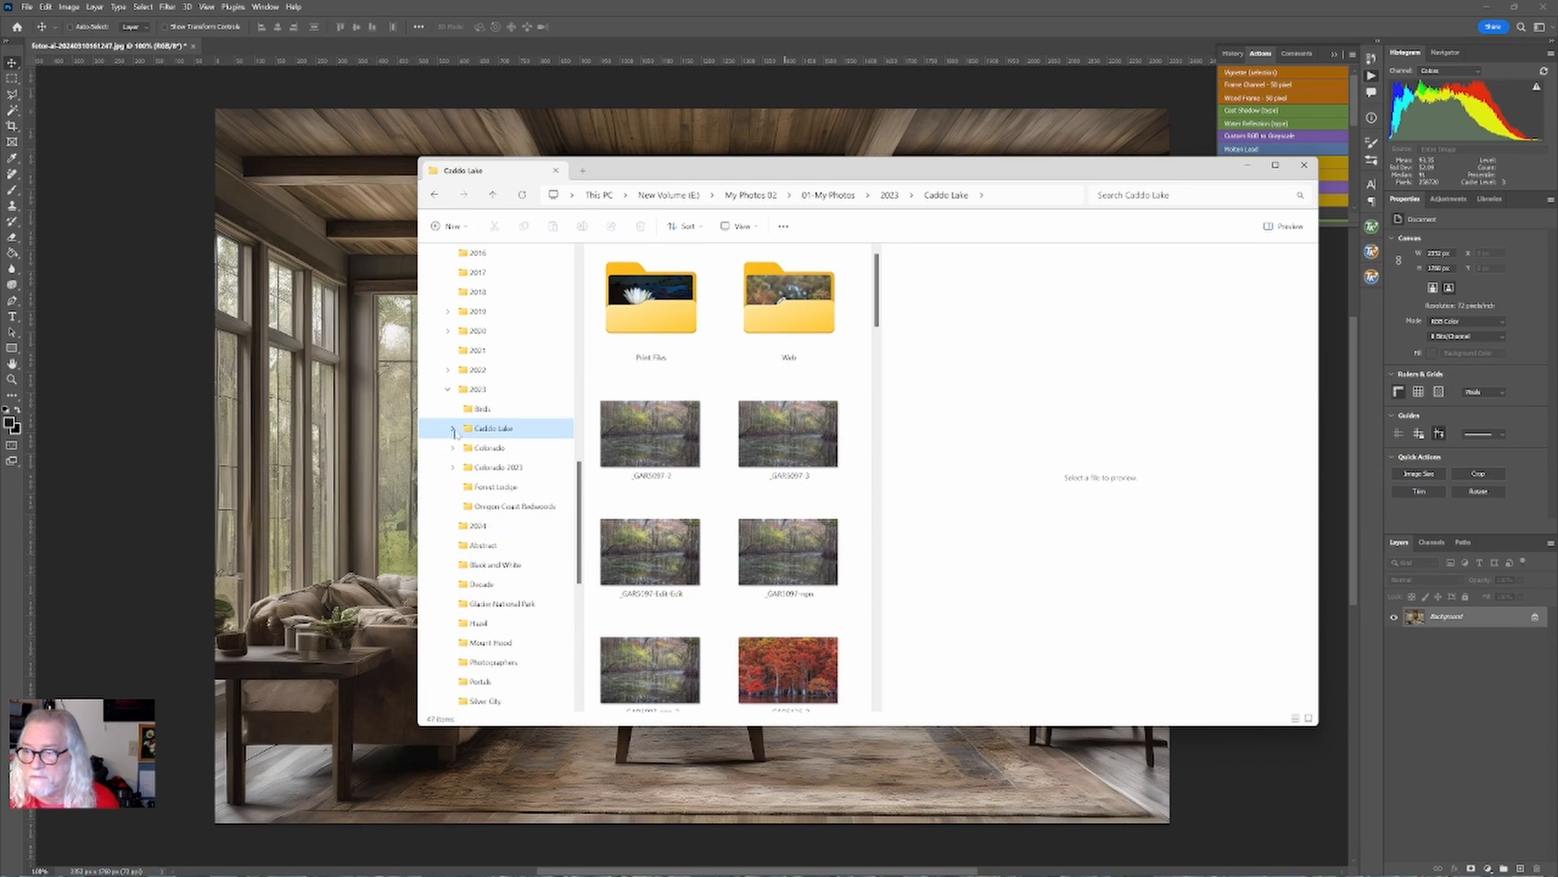
Browse the photos in the 2023 Caddo Lake folder, previewing a candidate image.
{"action": "left_click_drag", "start_coordinate": [994, 174], "coordinate": [1257, 201]}
{"action": "scroll", "coordinate": [1066, 597], "scroll_direction": "down", "scroll_amount": 5}
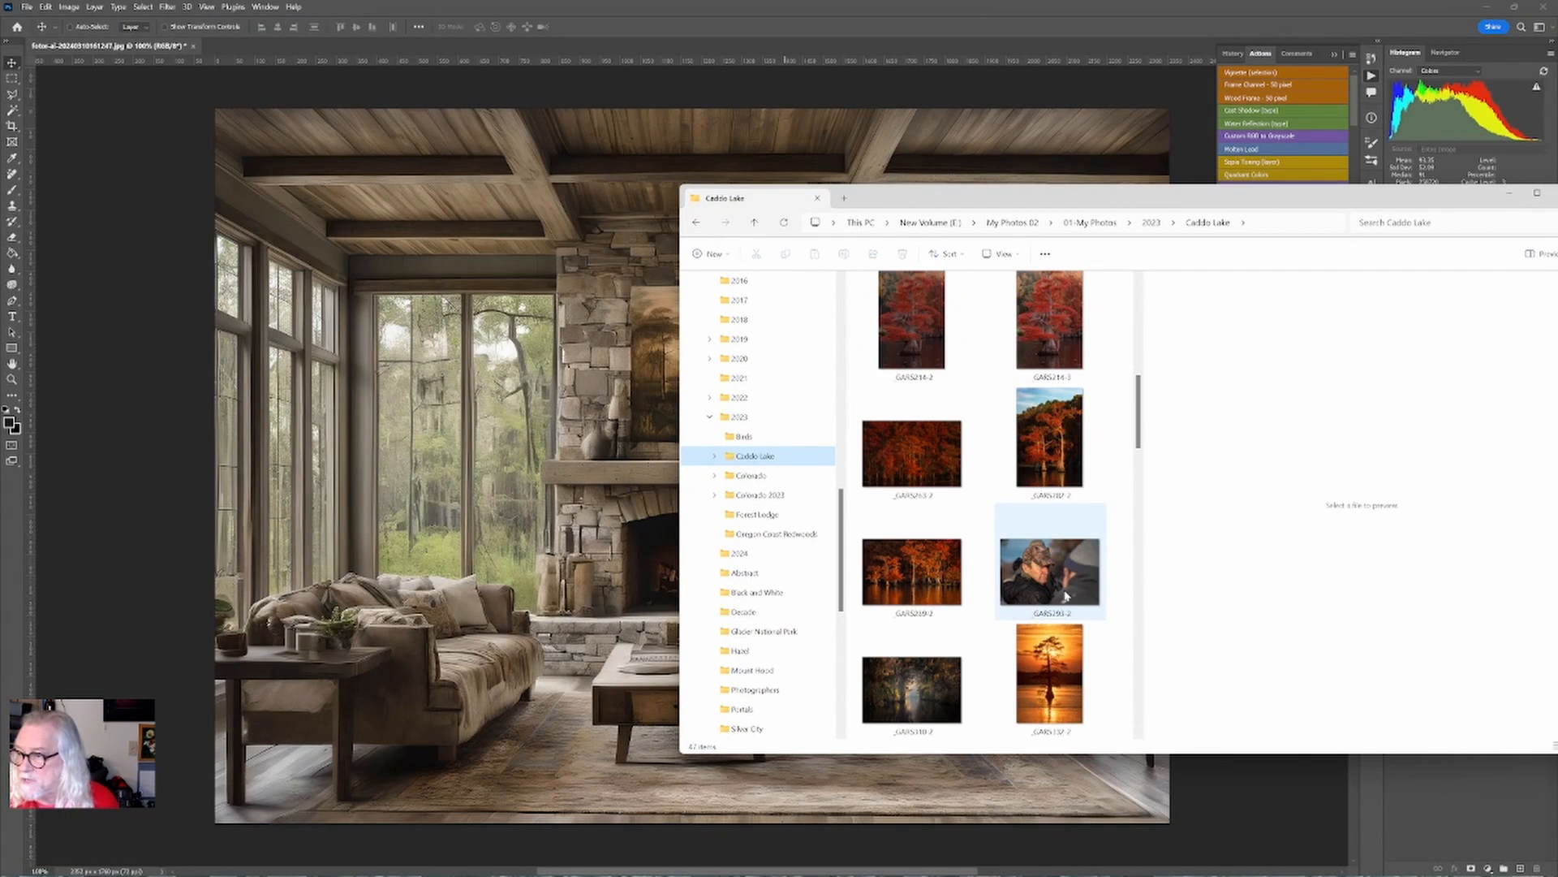
{"action": "scroll", "coordinate": [1066, 596], "scroll_direction": "down", "scroll_amount": 3}
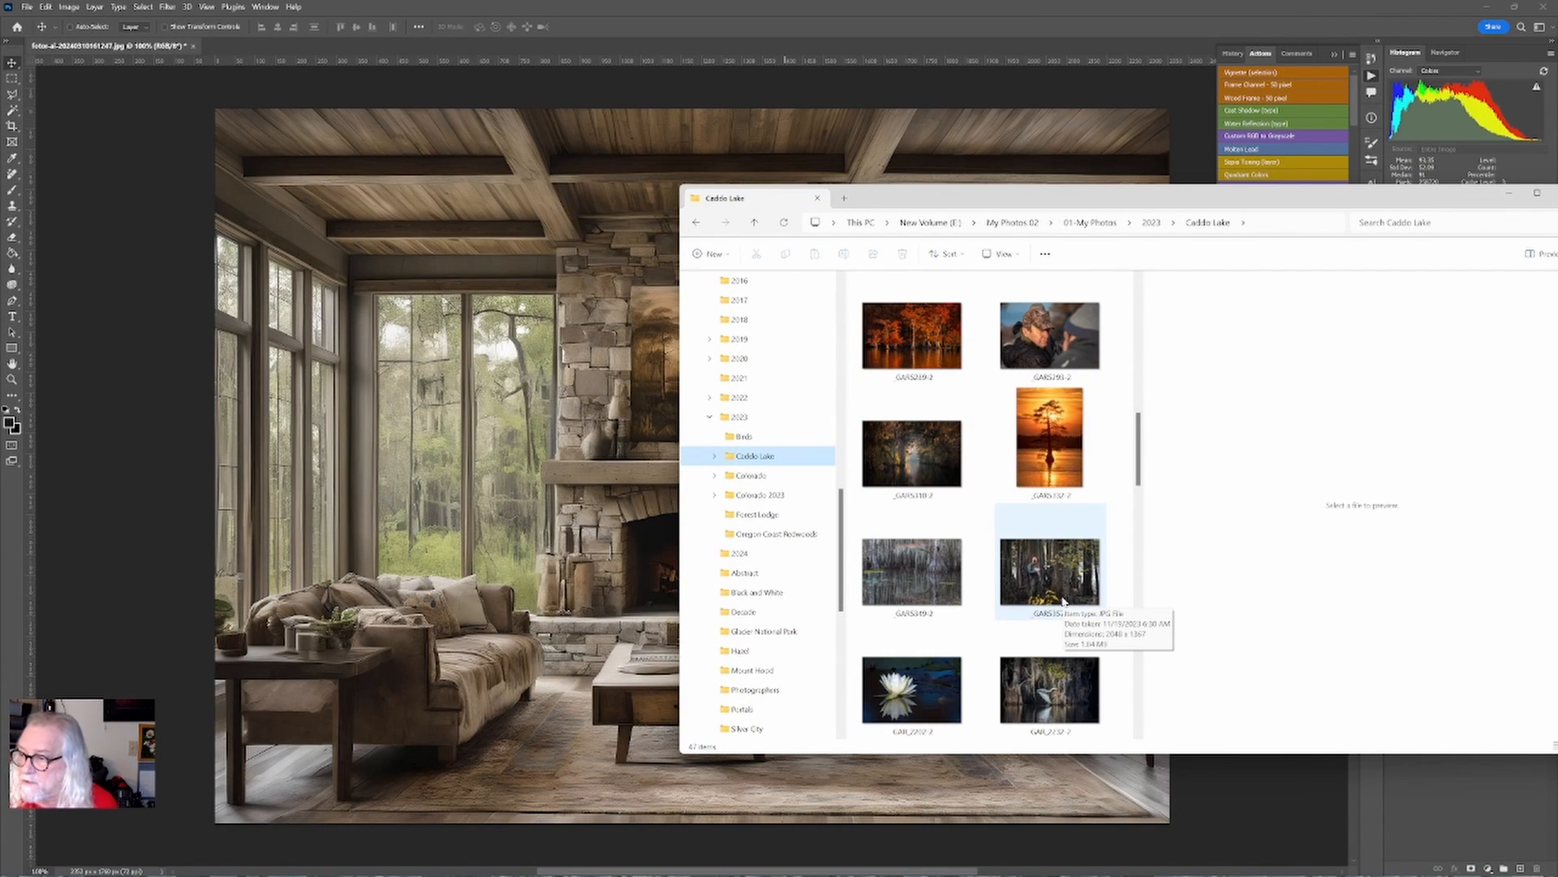
{"action": "scroll", "coordinate": [1064, 601], "scroll_direction": "down", "scroll_amount": 3}
{"action": "scroll", "coordinate": [1064, 601], "scroll_direction": "down", "scroll_amount": 3}
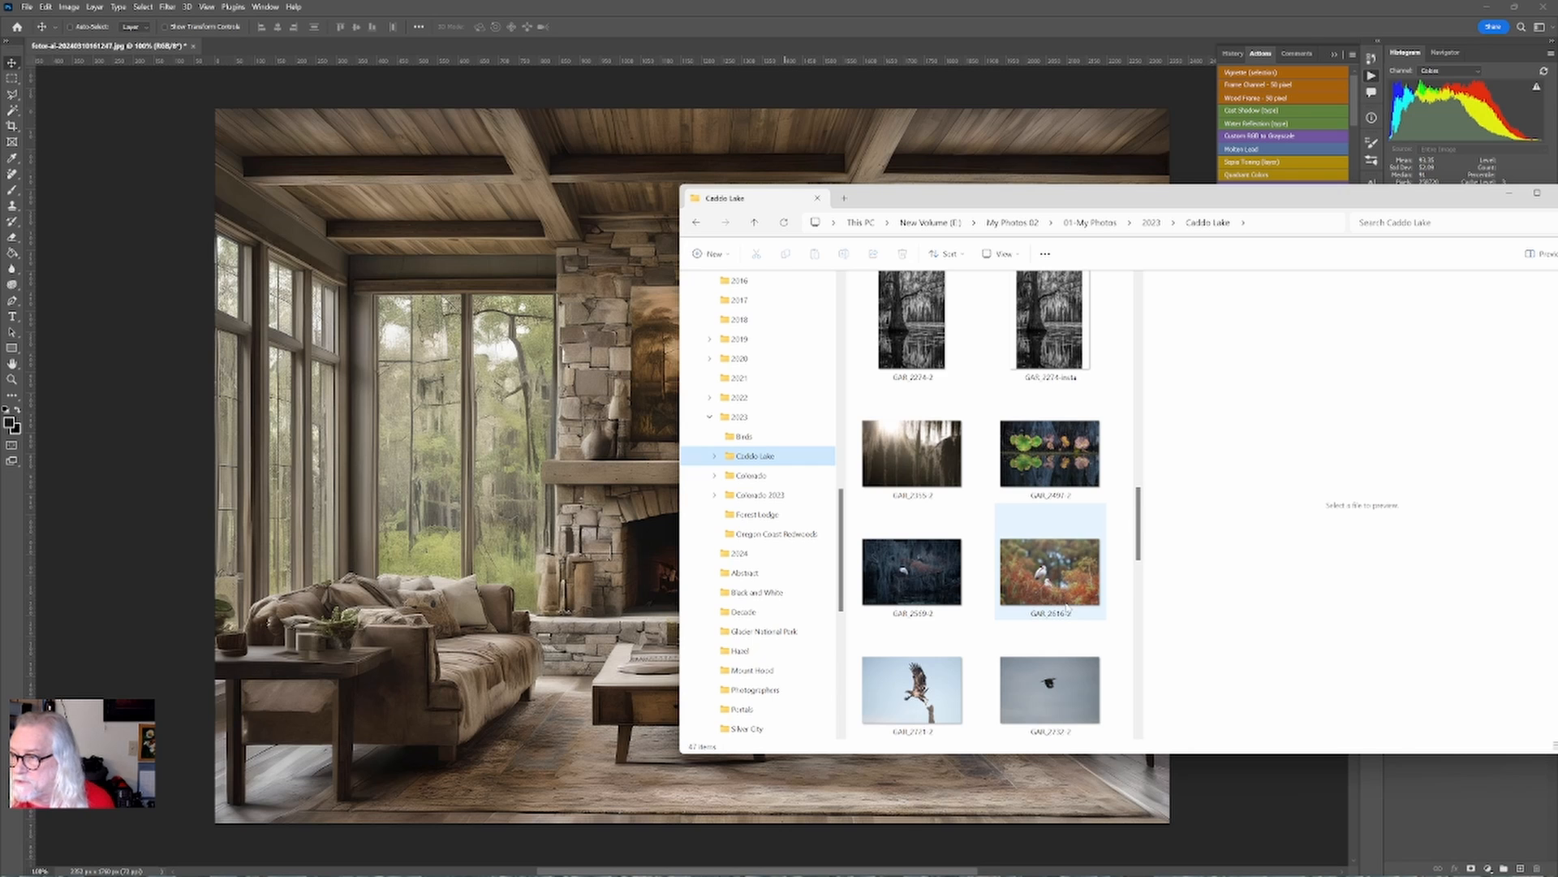
{"action": "scroll", "coordinate": [1066, 605], "scroll_direction": "down", "scroll_amount": 3}
{"action": "scroll", "coordinate": [1066, 604], "scroll_direction": "down", "scroll_amount": 6}
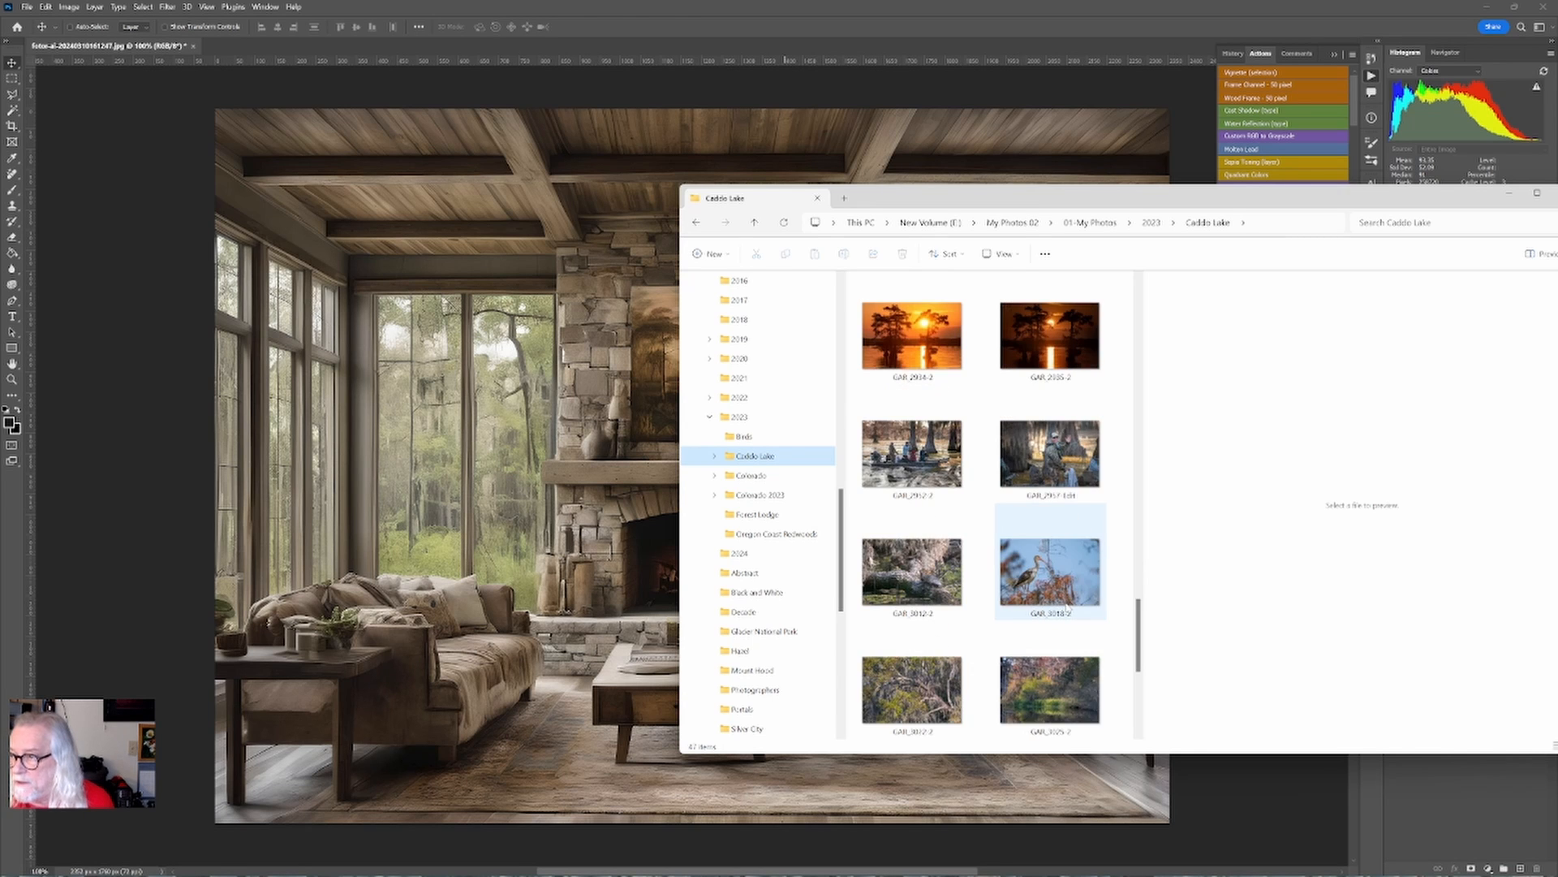
{"action": "scroll", "coordinate": [1068, 637], "scroll_direction": "down", "scroll_amount": 3}
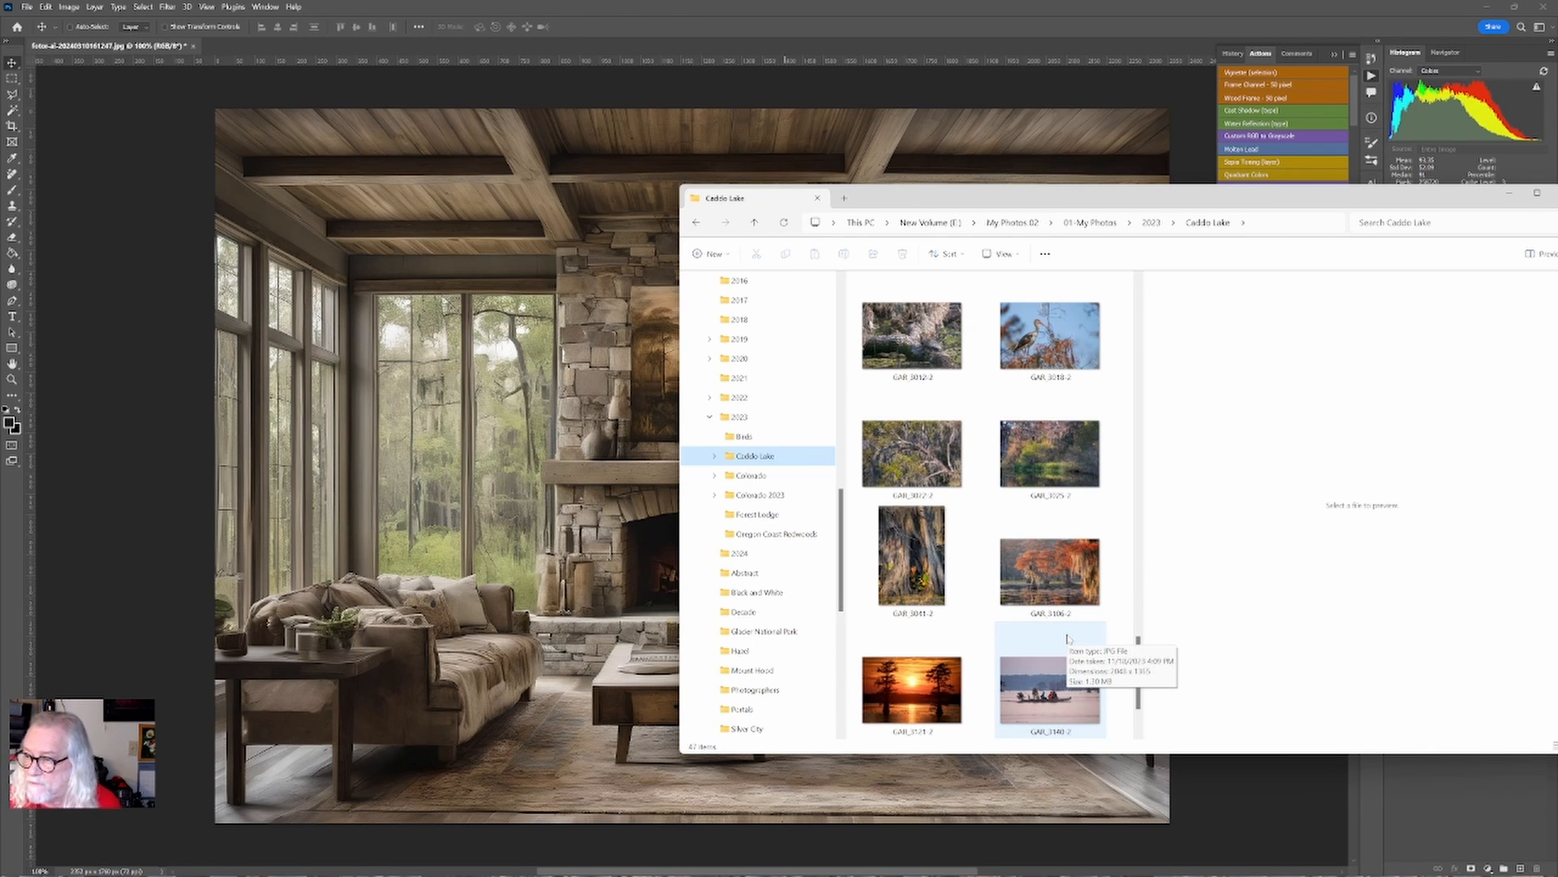
{"action": "left_click", "coordinate": [1047, 571]}
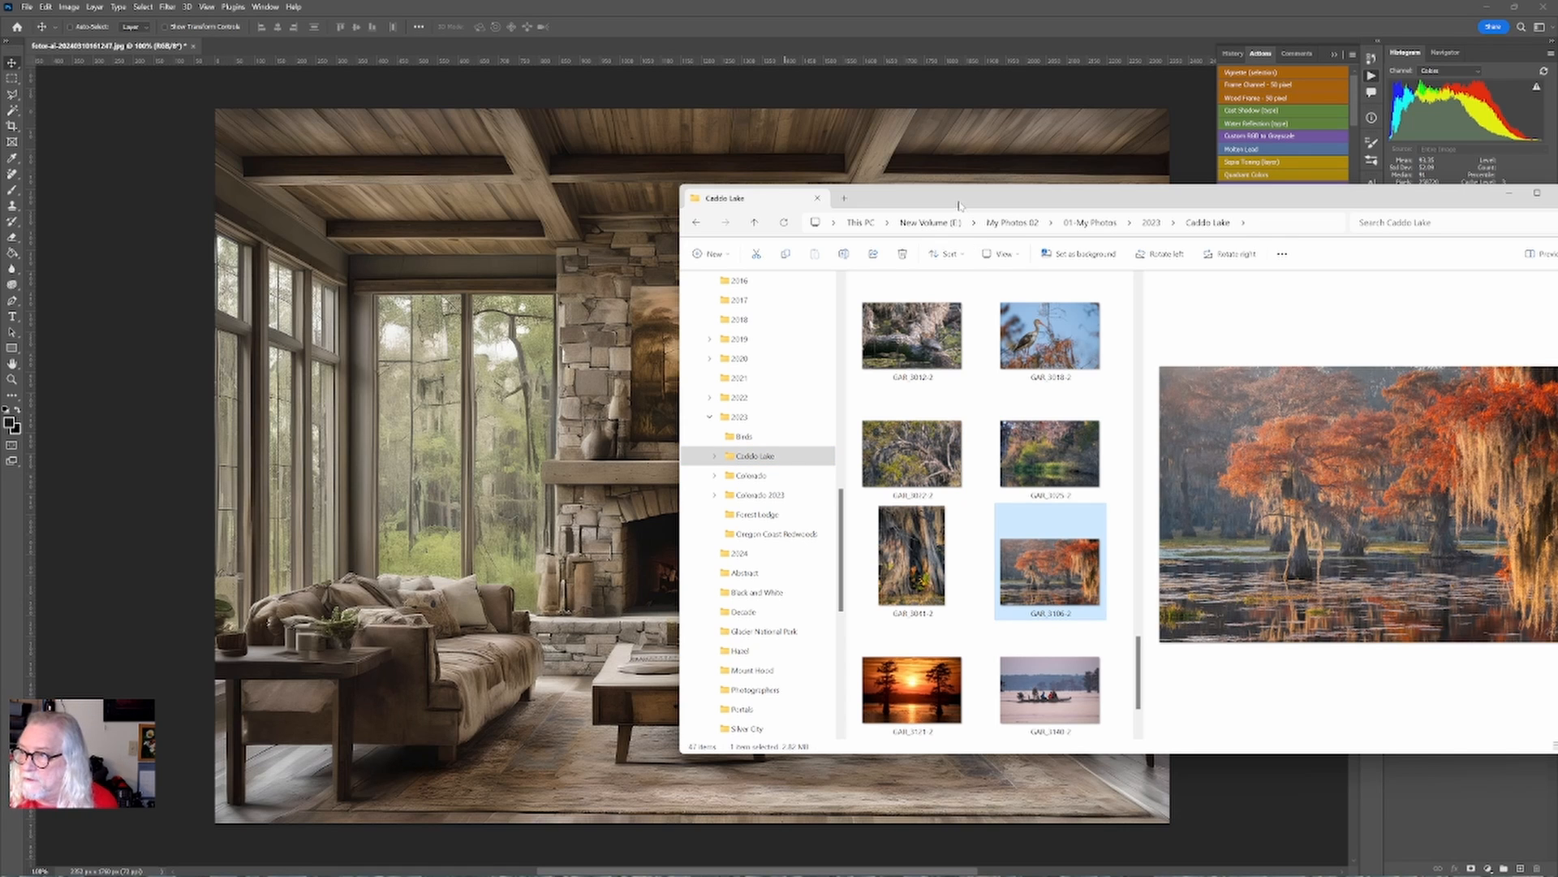
{"action": "mouse_move", "coordinate": [959, 205]}
{"action": "left_mouse_down"}
{"action": "mouse_move", "coordinate": [1384, 205]}
{"action": "mouse_move", "coordinate": [853, 205]}
{"action": "mouse_move", "coordinate": [977, 205]}
{"action": "left_mouse_up"}
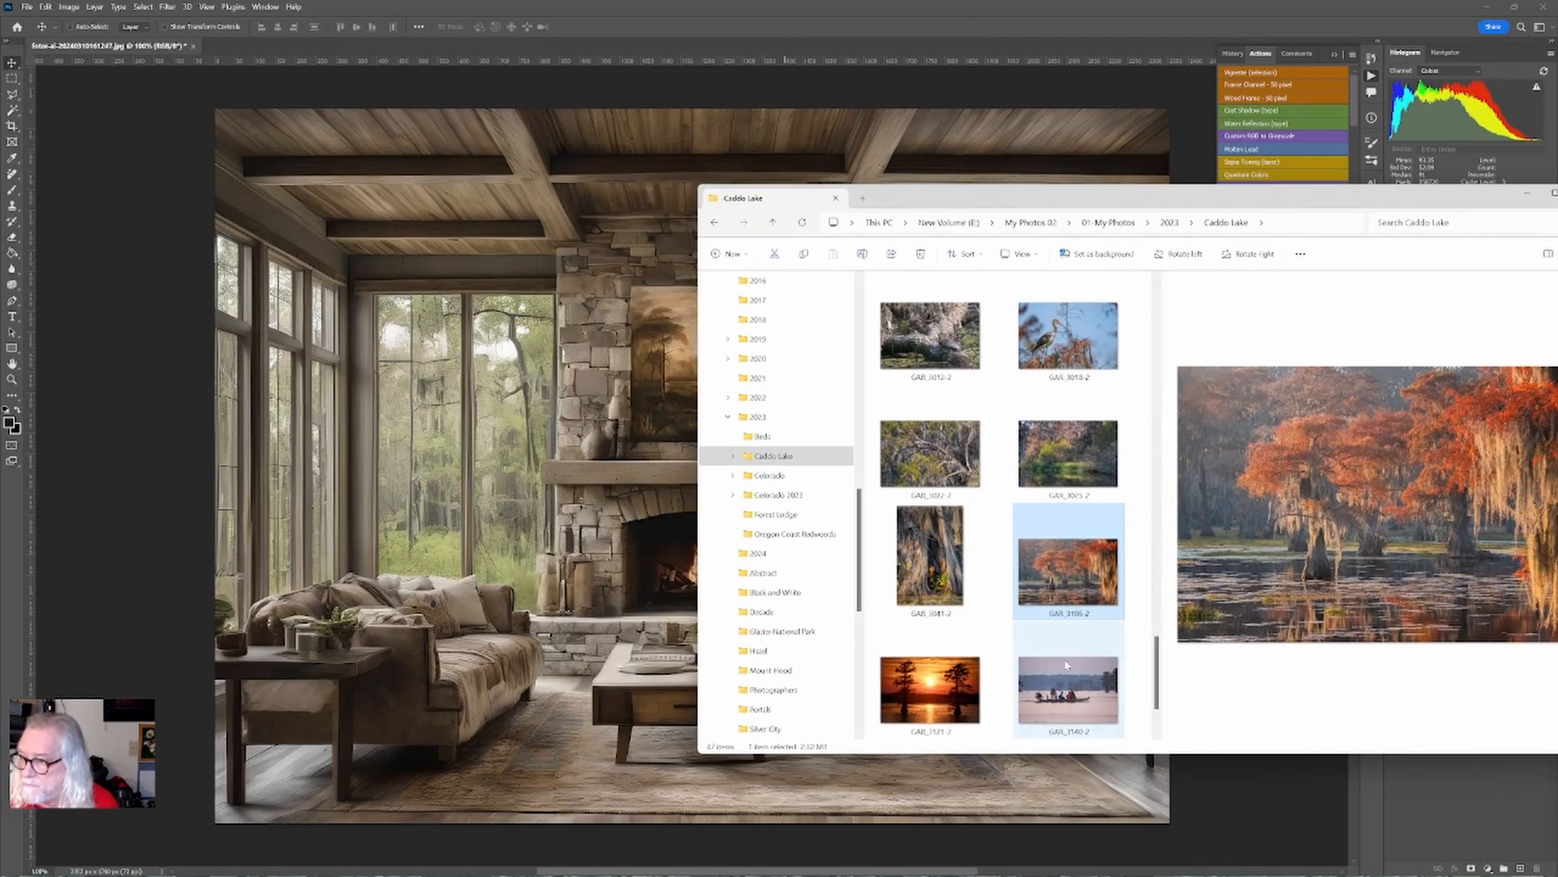
{"action": "scroll", "coordinate": [1043, 626], "scroll_direction": "down", "scroll_amount": 1}
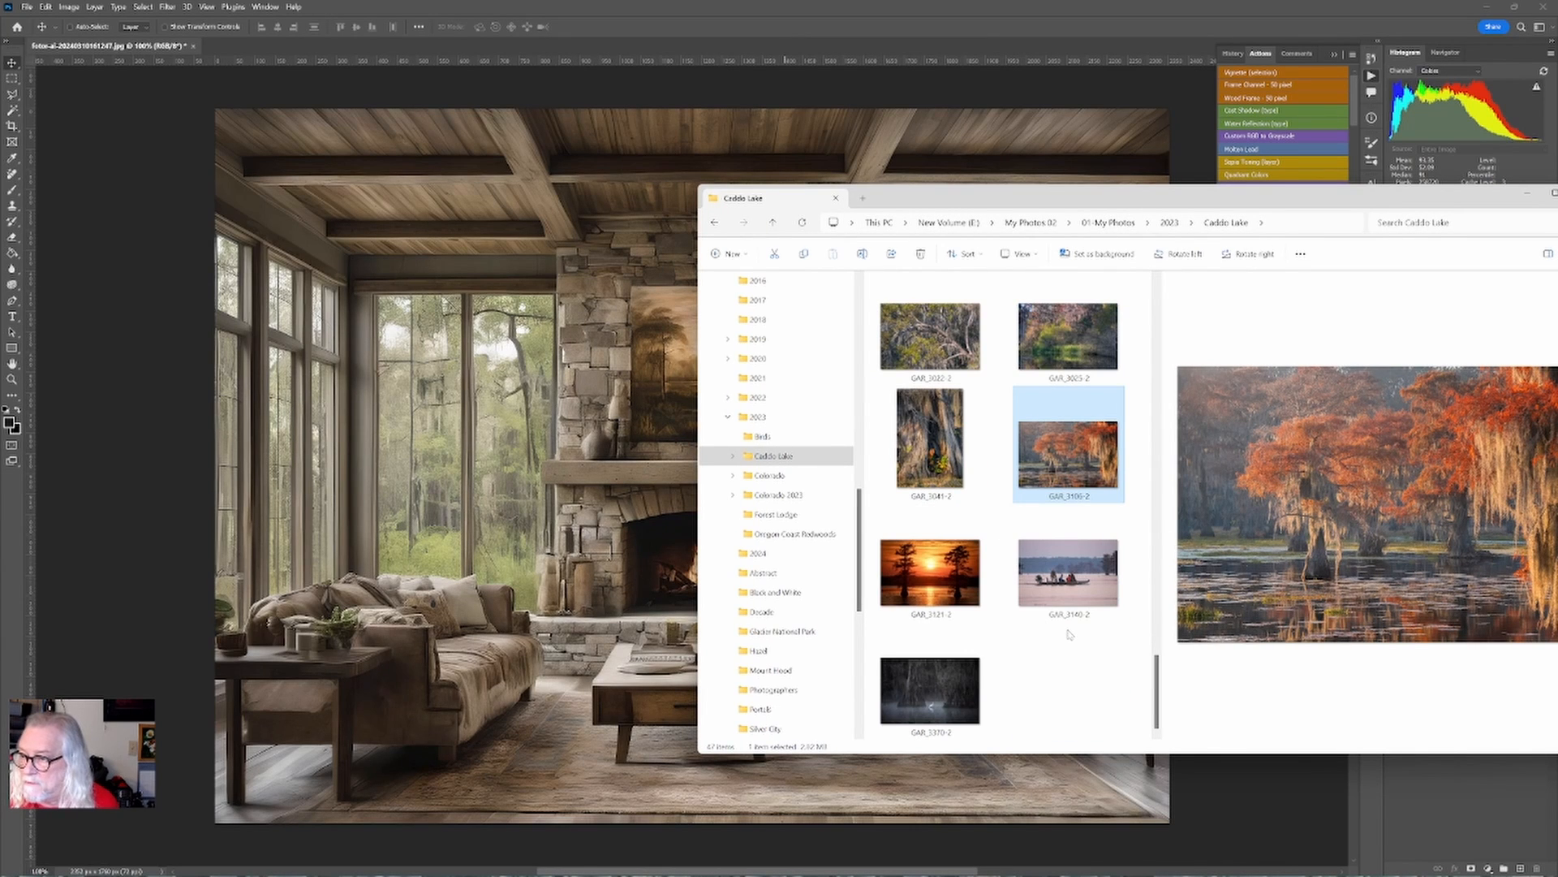
{"action": "scroll", "coordinate": [1069, 634], "scroll_direction": "up", "scroll_amount": 15}
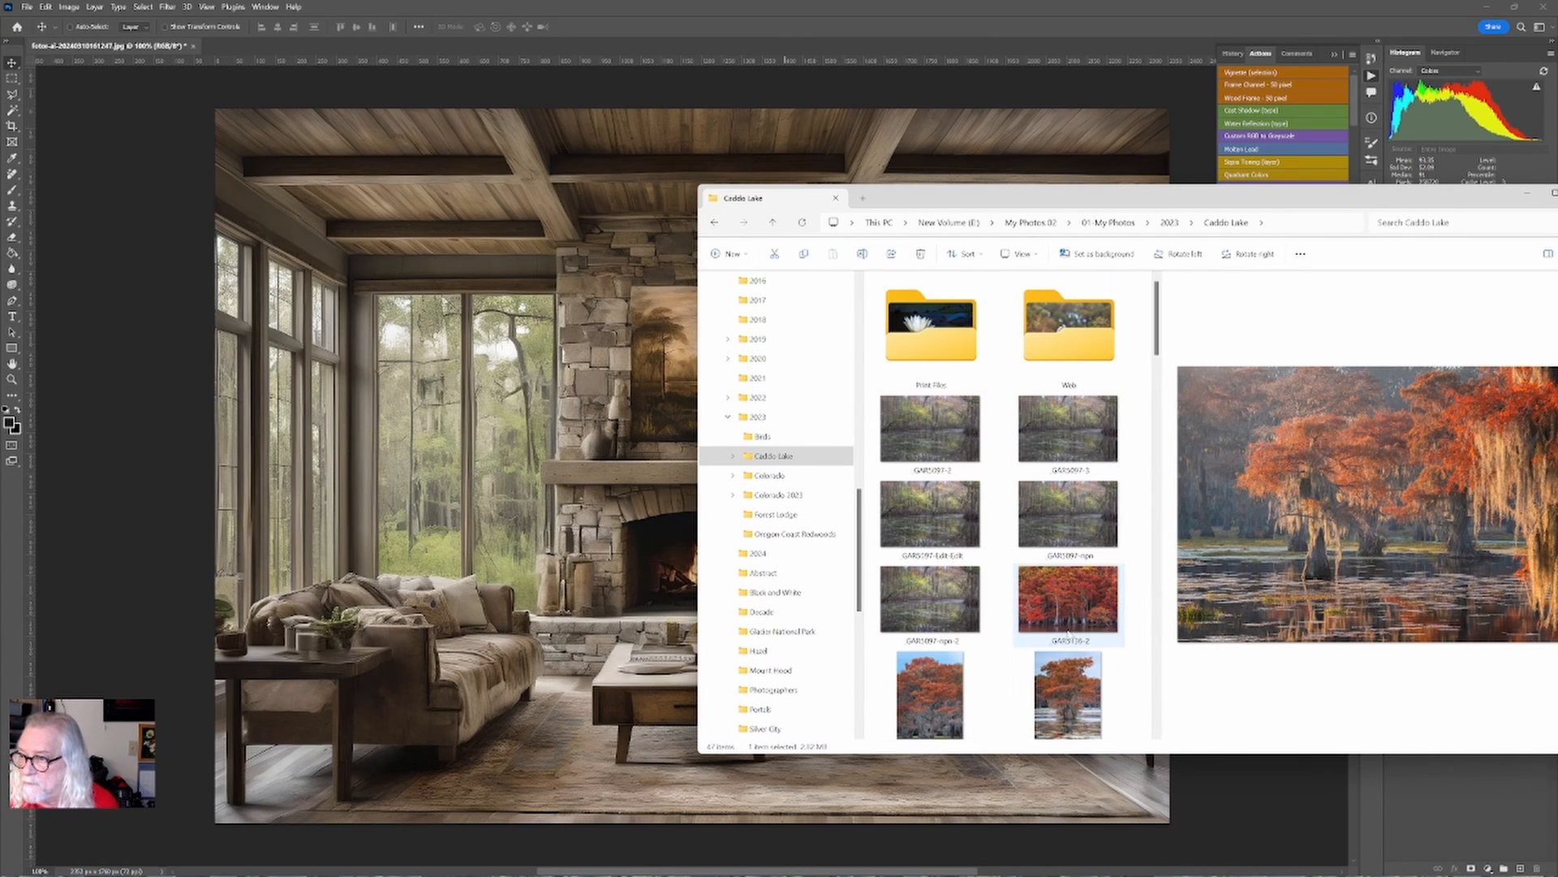
Open photo GAR_2767-2 from the 2022 Caddo Lake folder in Photoshop, keeping its embedded color profile.
{"action": "left_click", "coordinate": [729, 397]}
{"action": "left_click", "coordinate": [767, 416]}
{"action": "scroll", "coordinate": [1069, 552], "scroll_direction": "down", "scroll_amount": 5}
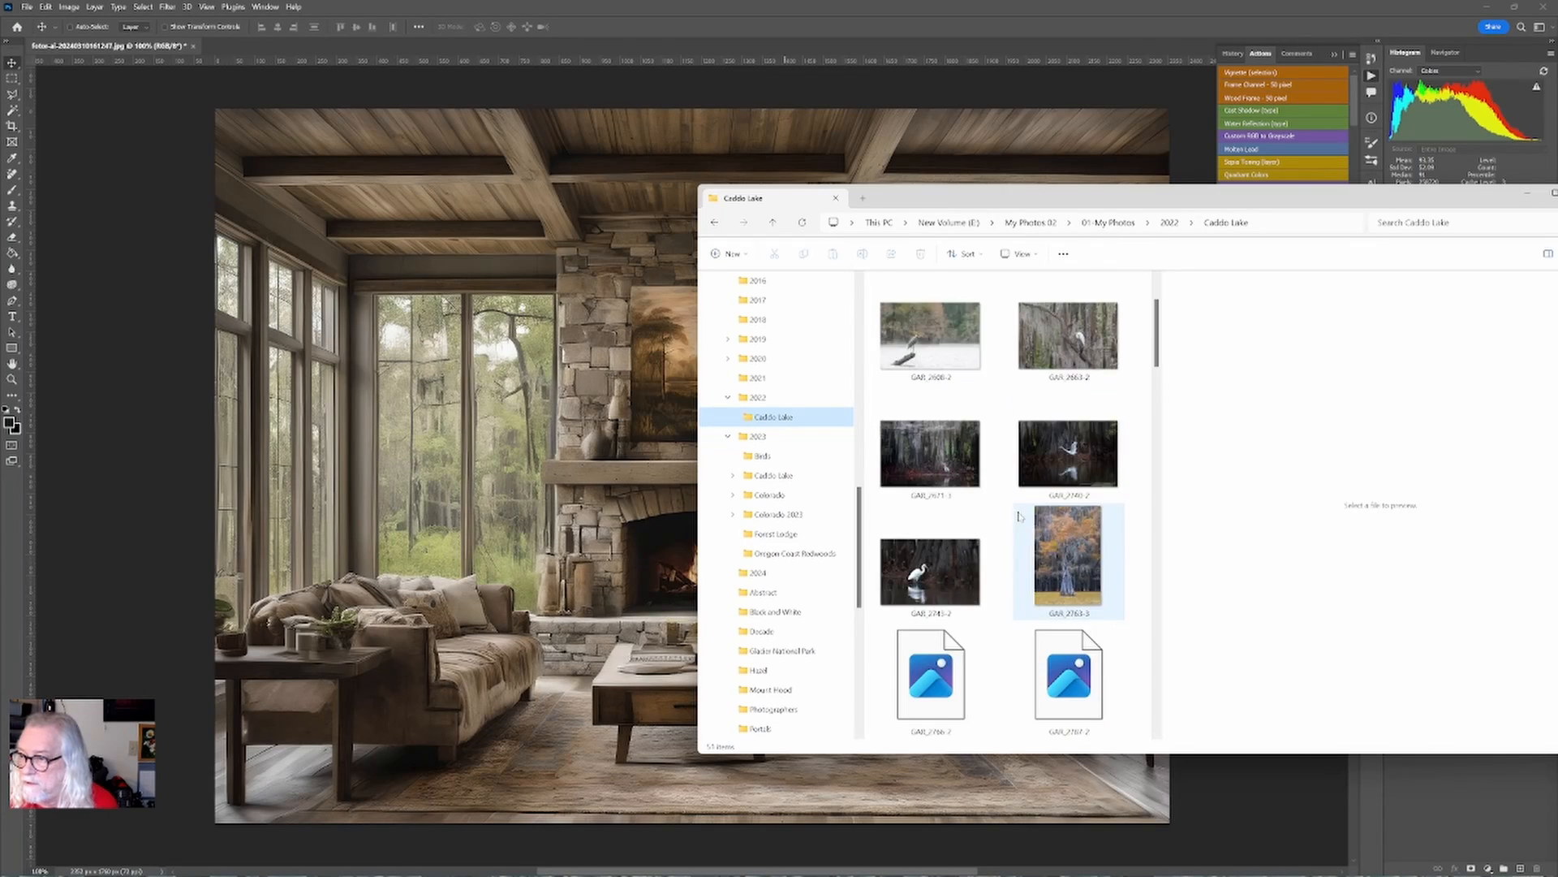
{"action": "left_click", "coordinate": [1079, 472]}
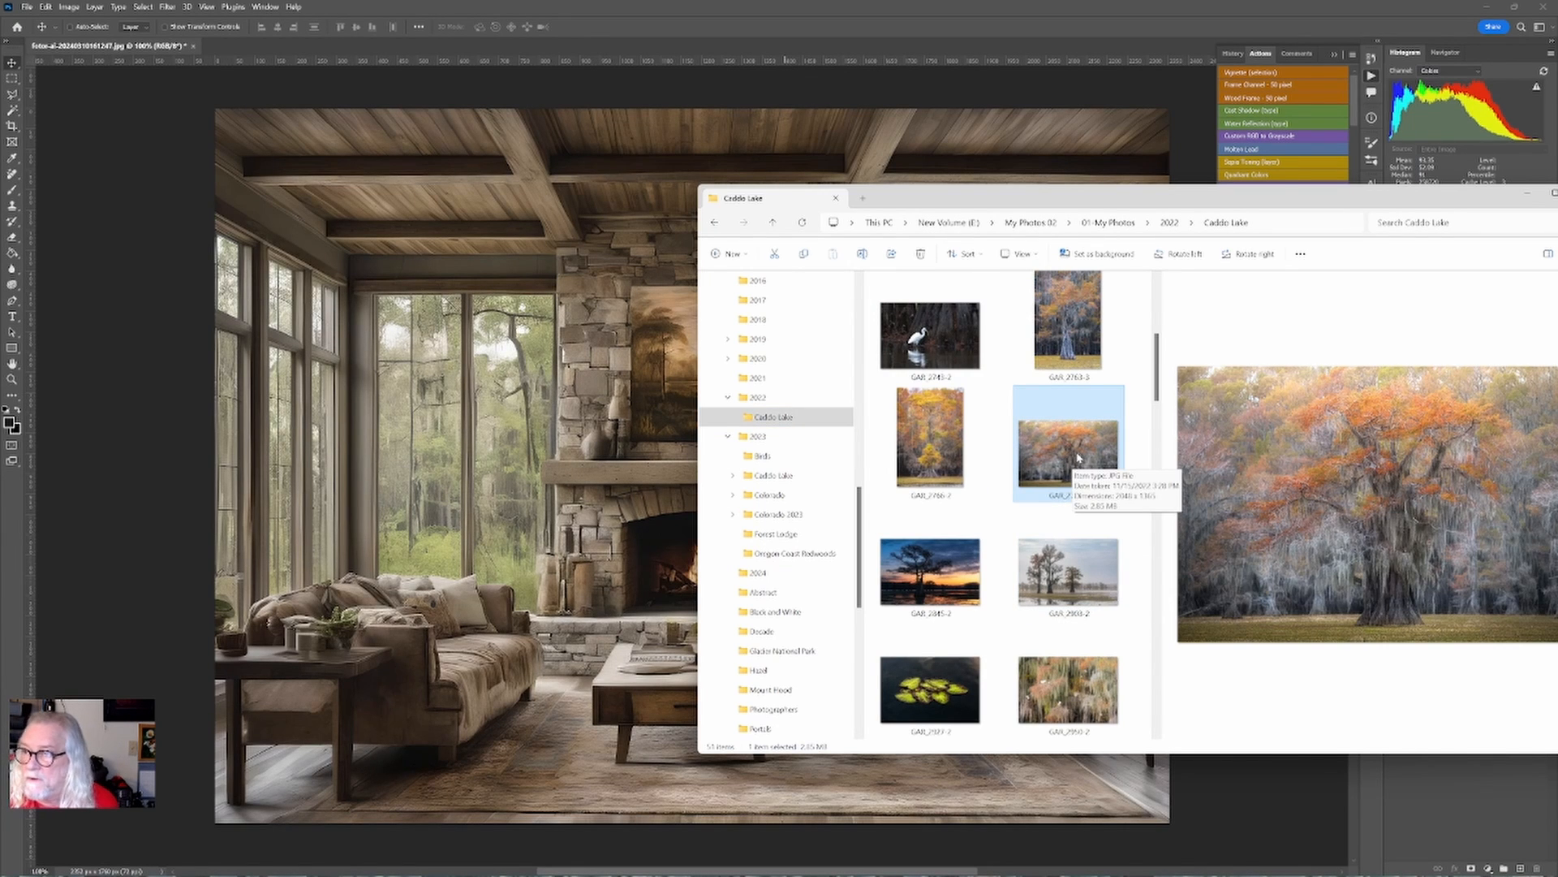
{"action": "left_click_drag", "start_coordinate": [1078, 456], "coordinate": [1455, 796]}
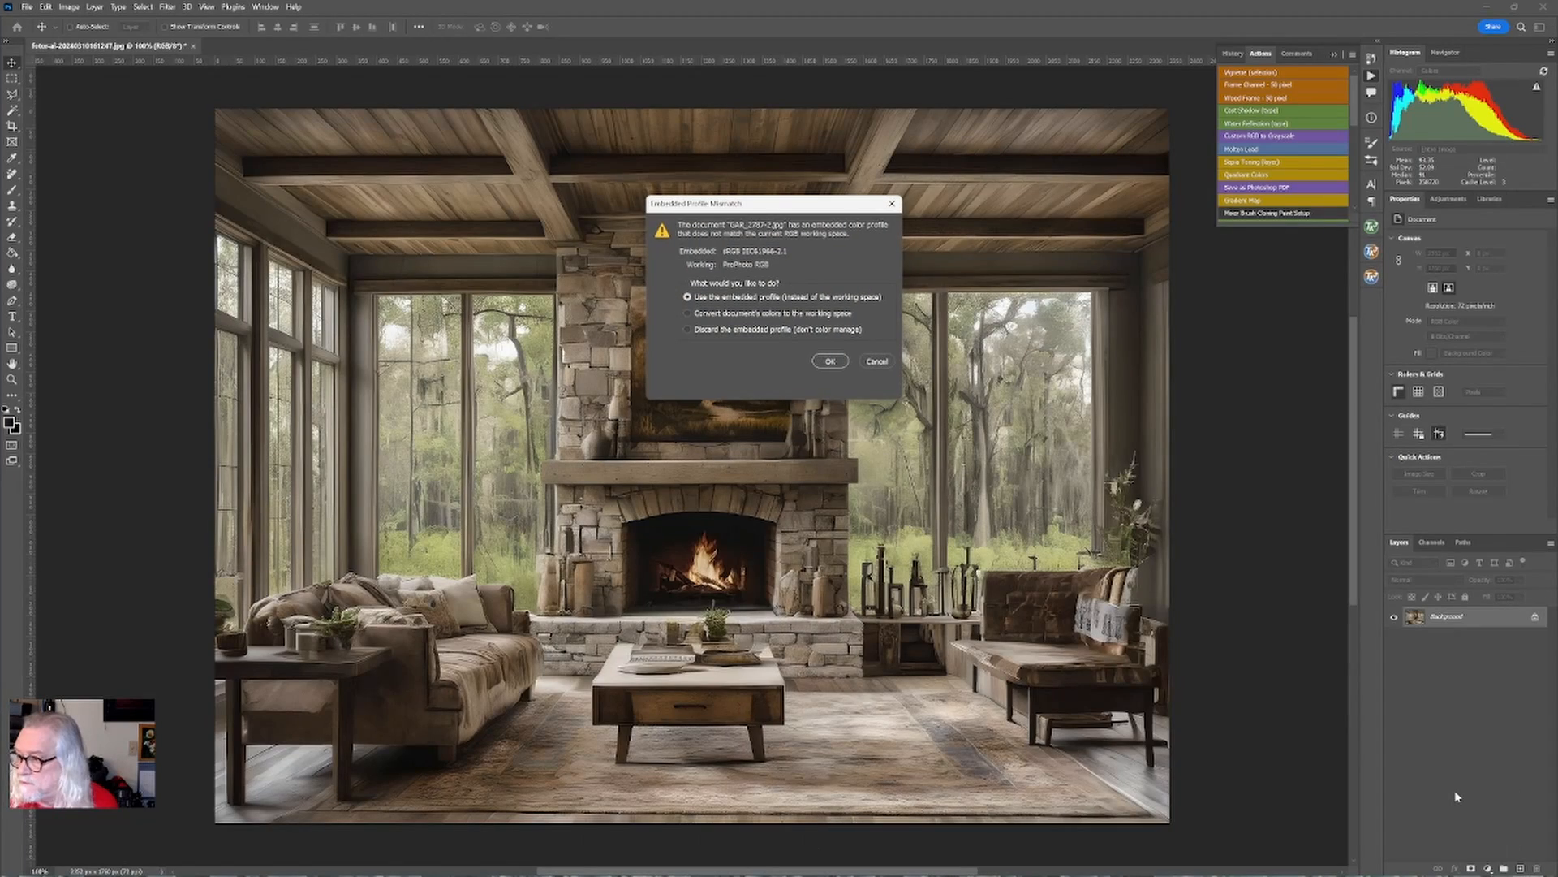
{"action": "left_click", "coordinate": [845, 364]}
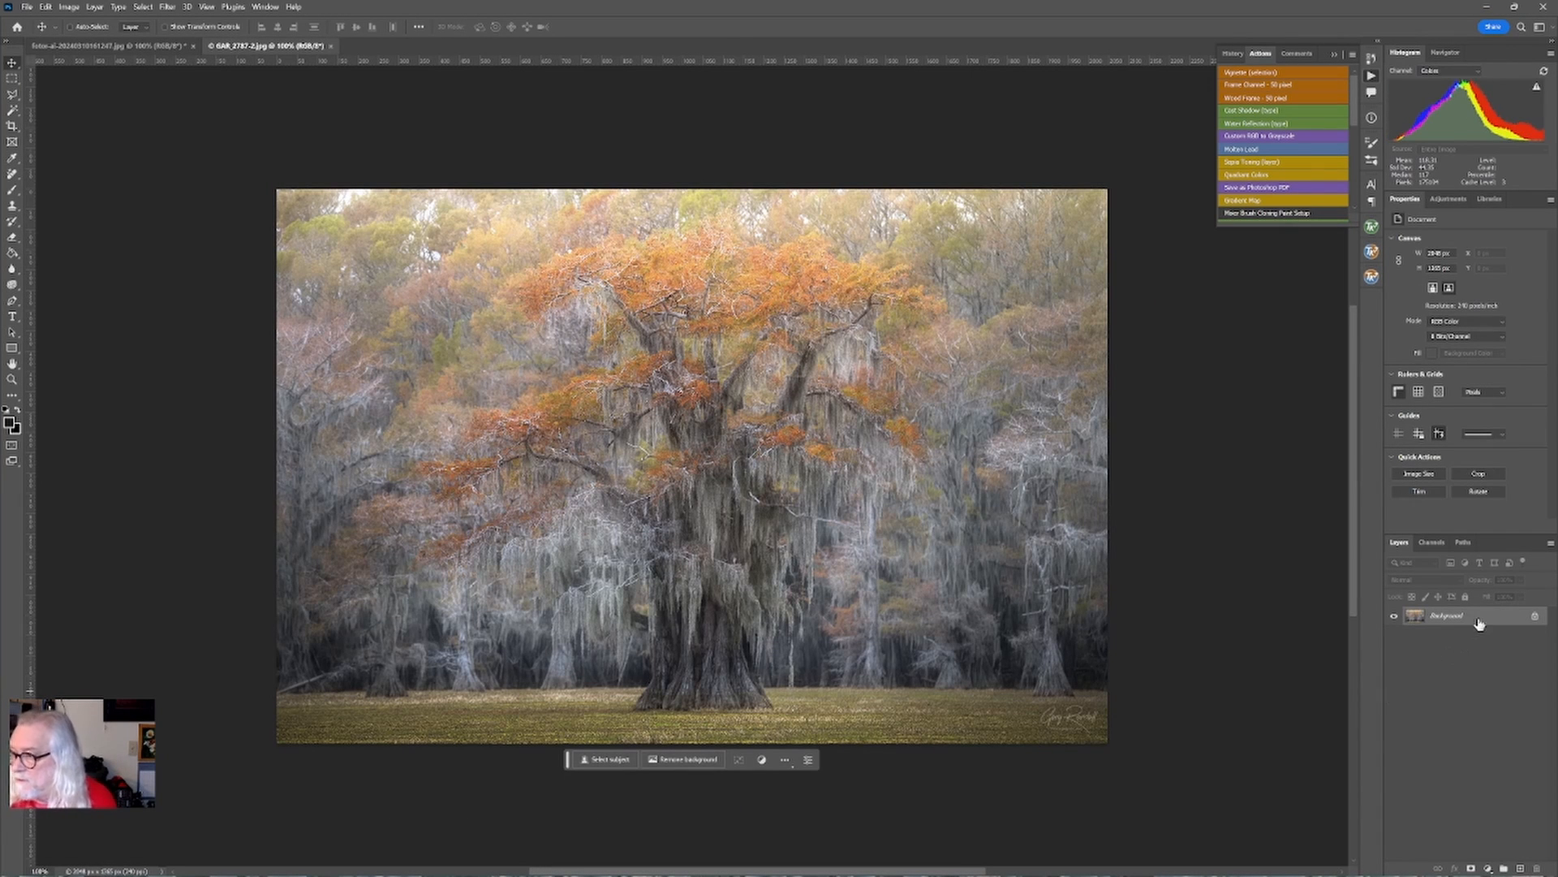
Bring the tree photo into the living room image as a new layer and scale it down above the fireplace mantel.
{"action": "left_click", "coordinate": [111, 46]}
{"action": "left_click_drag", "start_coordinate": [111, 45], "coordinate": [1137, 673]}
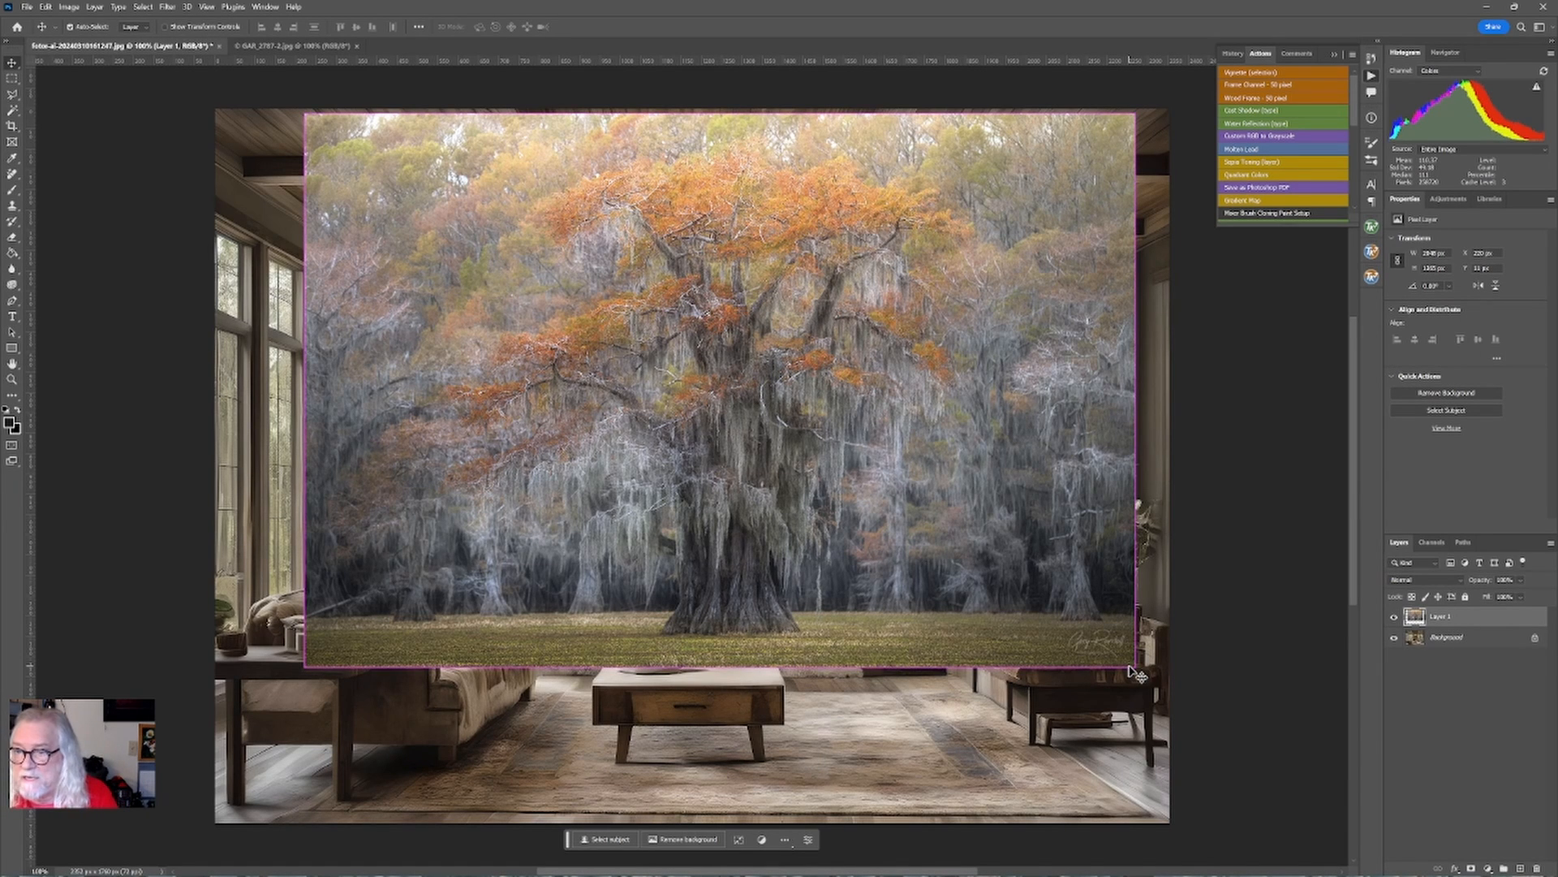
{"action": "key", "text": "ctrl+t"}
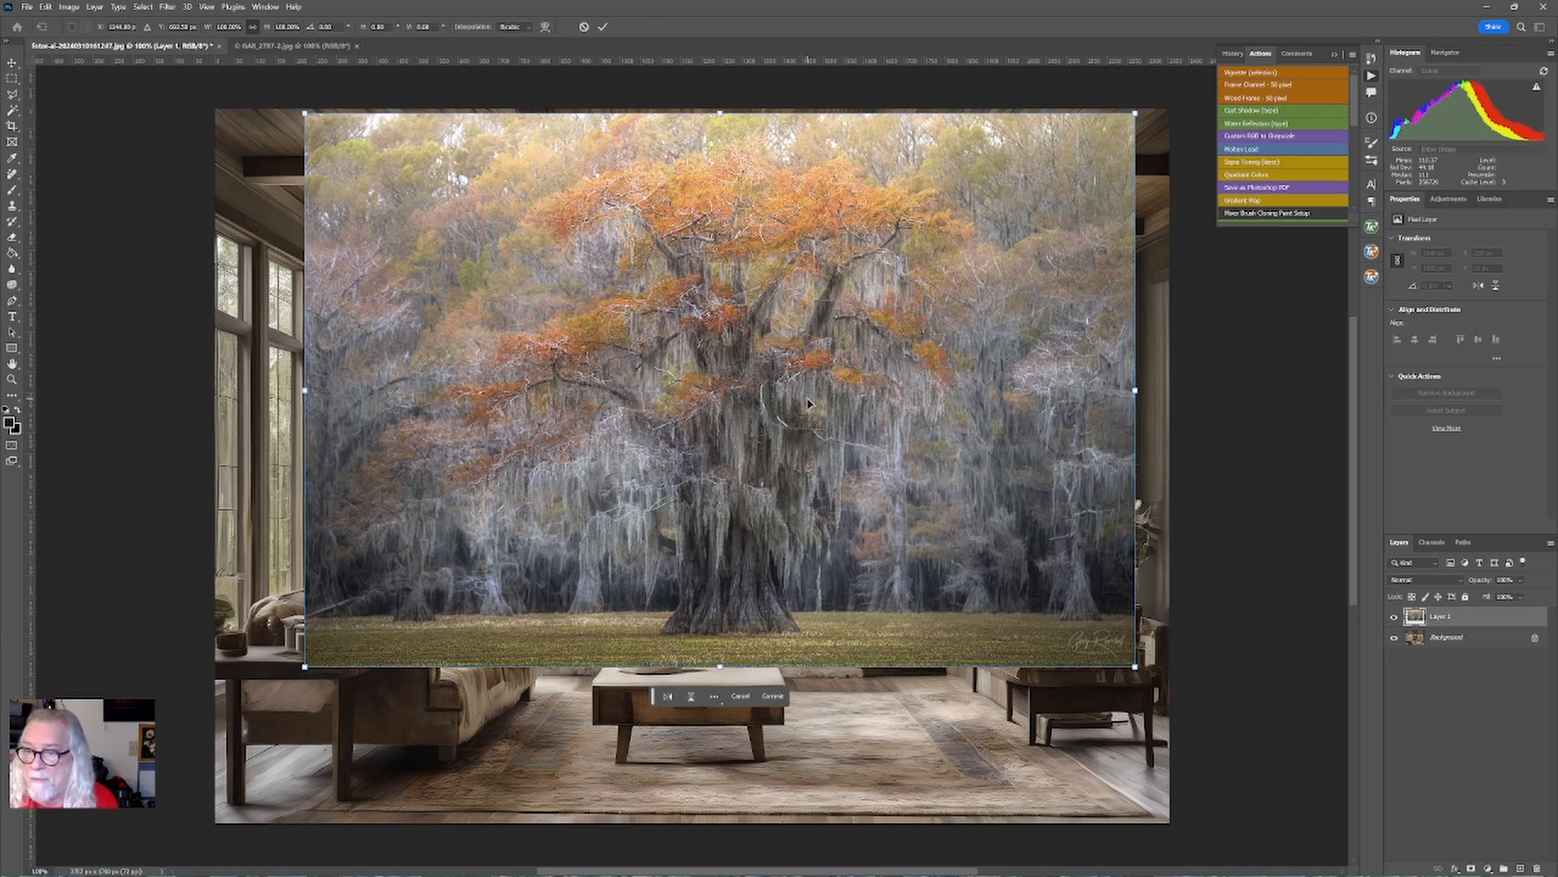
{"action": "left_click_drag", "start_coordinate": [720, 111], "coordinate": [745, 282]}
{"action": "mouse_move", "coordinate": [718, 667]}
{"action": "left_mouse_down"}
{"action": "mouse_move", "coordinate": [714, 366]}
{"action": "mouse_move", "coordinate": [710, 444]}
{"action": "mouse_move", "coordinate": [777, 409]}
{"action": "mouse_move", "coordinate": [775, 472]}
{"action": "mouse_move", "coordinate": [766, 404]}
{"action": "mouse_move", "coordinate": [711, 390]}
{"action": "mouse_move", "coordinate": [708, 441]}
{"action": "mouse_move", "coordinate": [726, 315]}
{"action": "mouse_move", "coordinate": [1351, 422]}
{"action": "mouse_move", "coordinate": [703, 417]}
{"action": "mouse_move", "coordinate": [708, 348]}
{"action": "mouse_move", "coordinate": [881, 420]}
{"action": "mouse_move", "coordinate": [672, 354]}
{"action": "mouse_move", "coordinate": [704, 410]}
{"action": "left_mouse_up"}
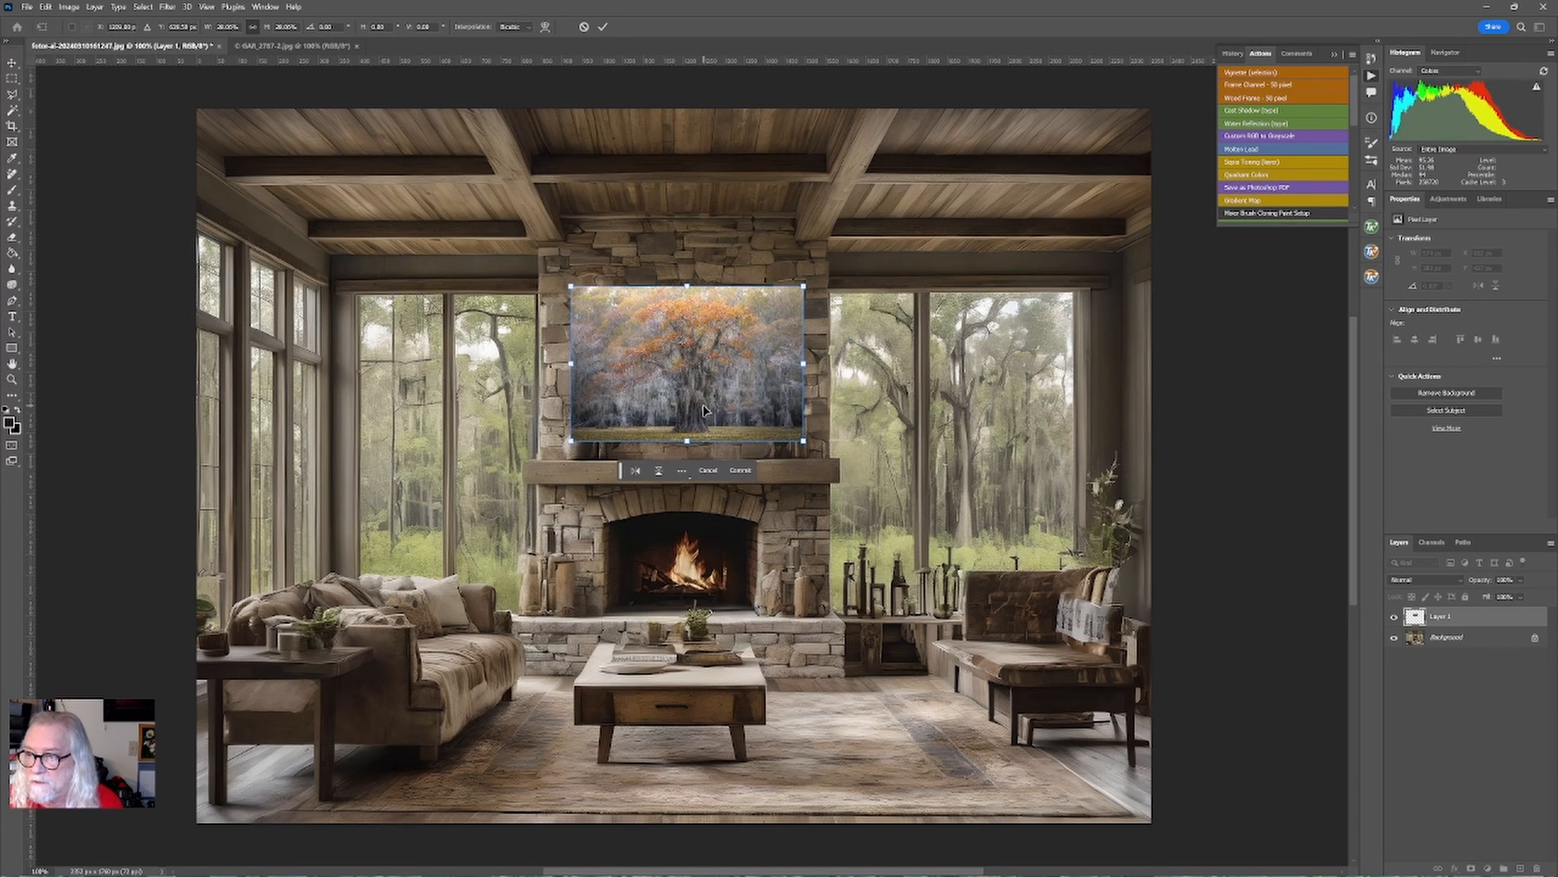
{"action": "left_click", "coordinate": [603, 28]}
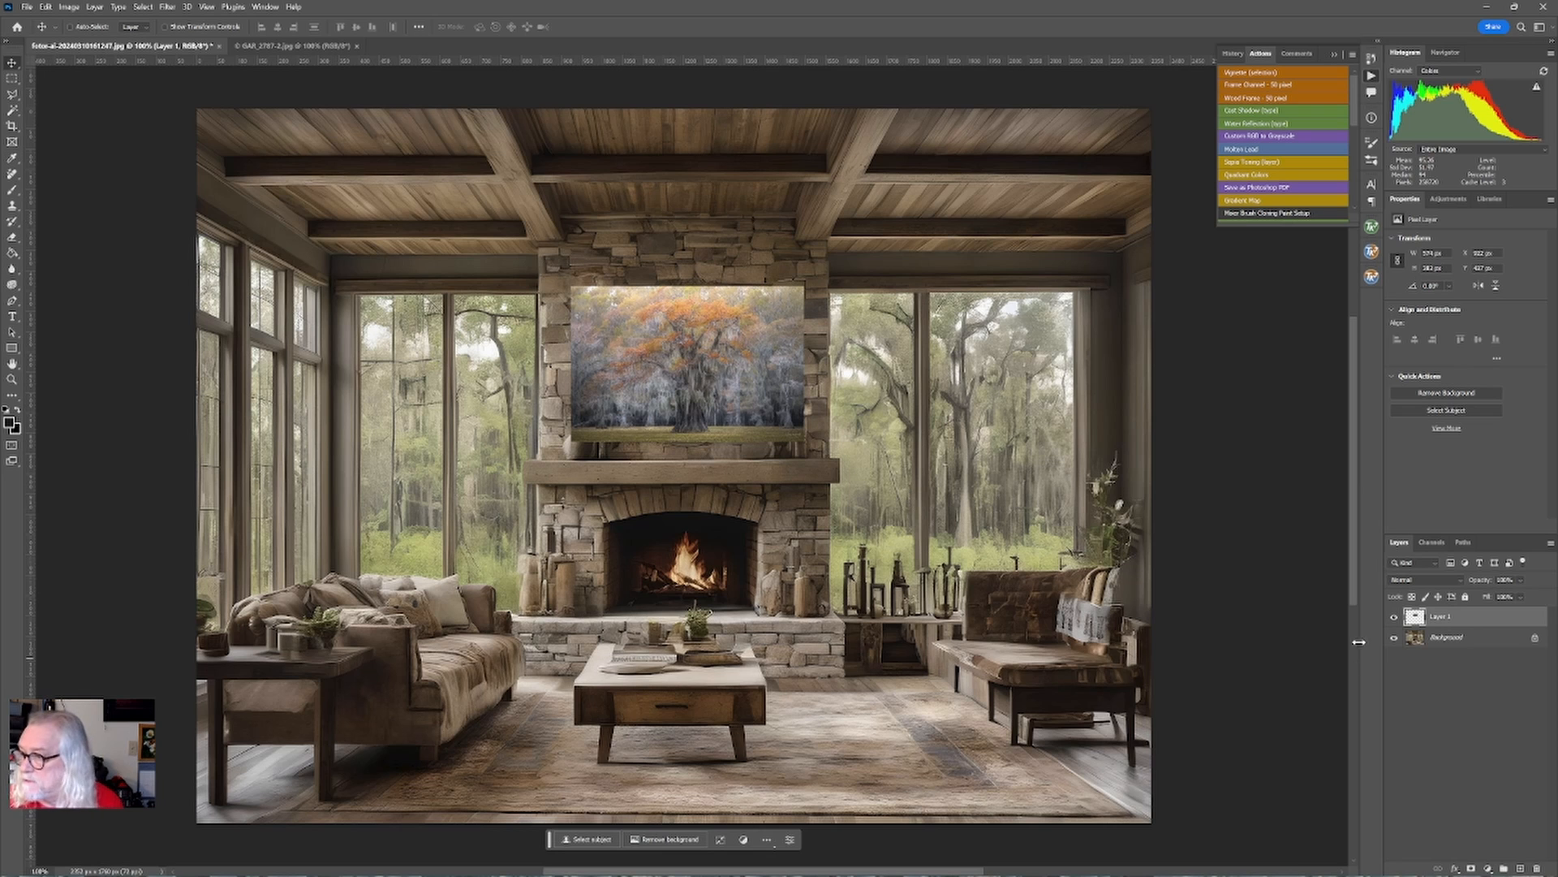
Hide the tree layer, set vertical guides along the original painting's edges, then show the layer again.
{"action": "left_click", "coordinate": [1396, 620]}
{"action": "left_click_drag", "start_coordinate": [32, 409], "coordinate": [613, 452]}
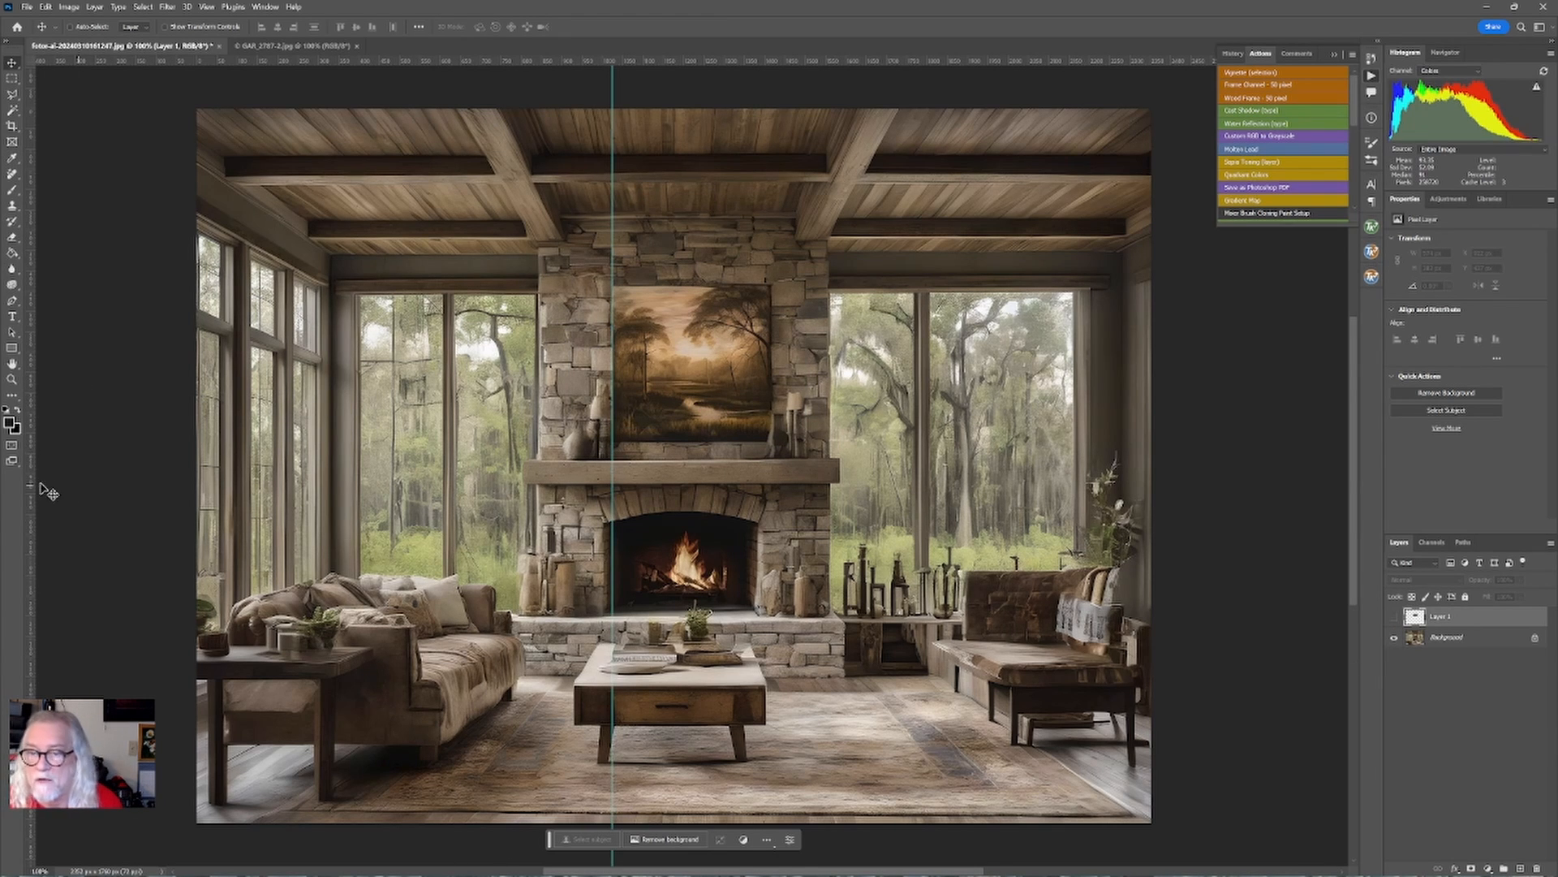
{"action": "left_click_drag", "start_coordinate": [28, 485], "coordinate": [773, 508]}
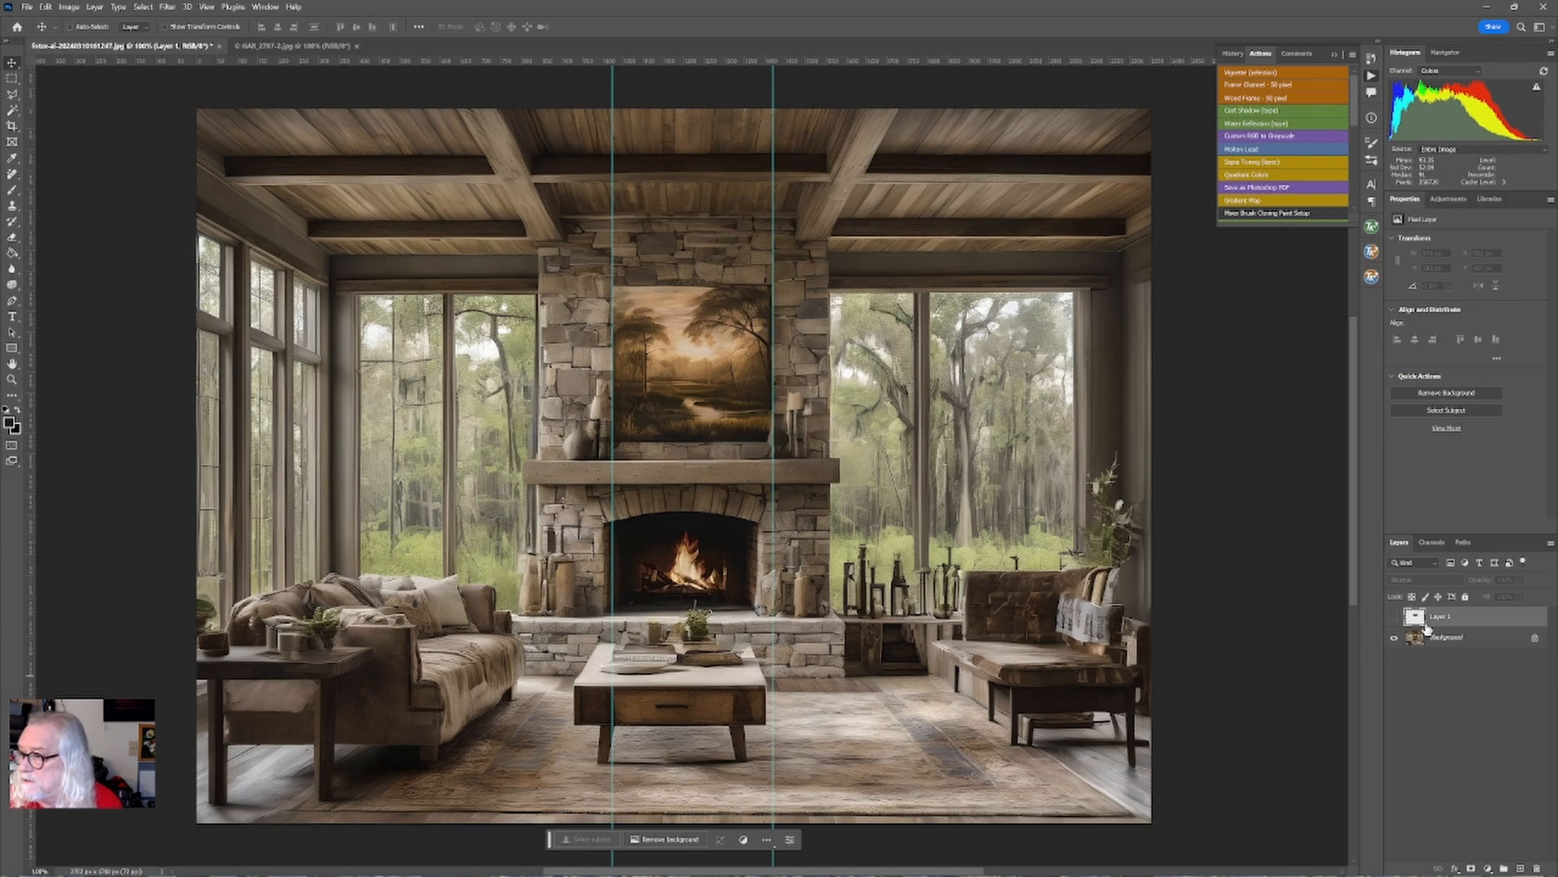
{"action": "left_click", "coordinate": [1395, 617]}
Free Transform the tree photo, pulling in its left and right sides slightly over the chimney.
{"action": "key", "text": "ctrl+plus"}
{"action": "key", "text": "ctrl+plus"}
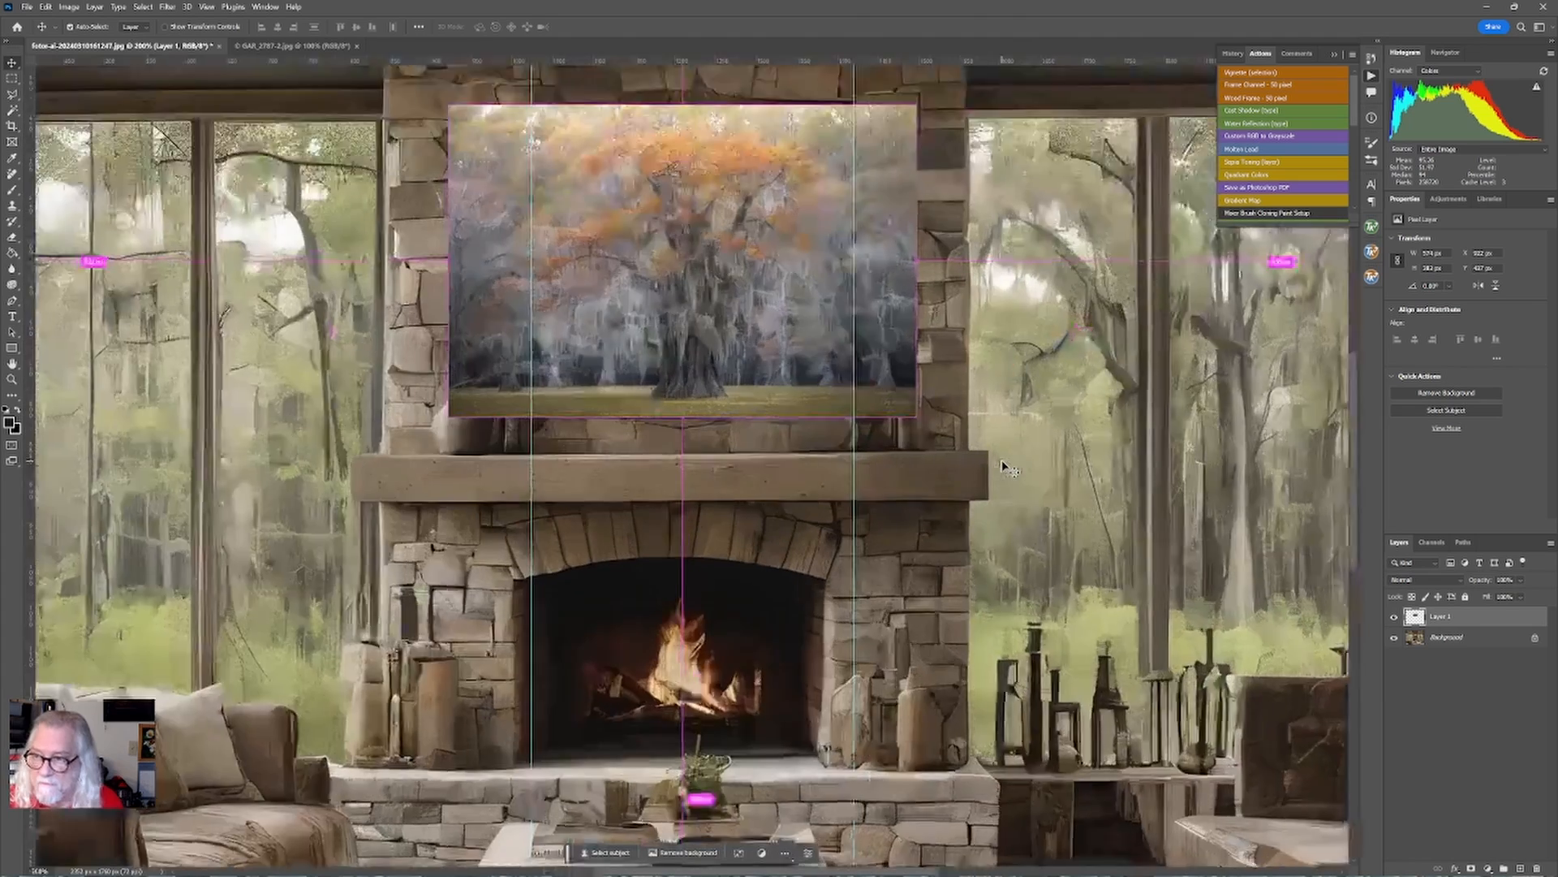
{"action": "key", "text": "ctrl+minus"}
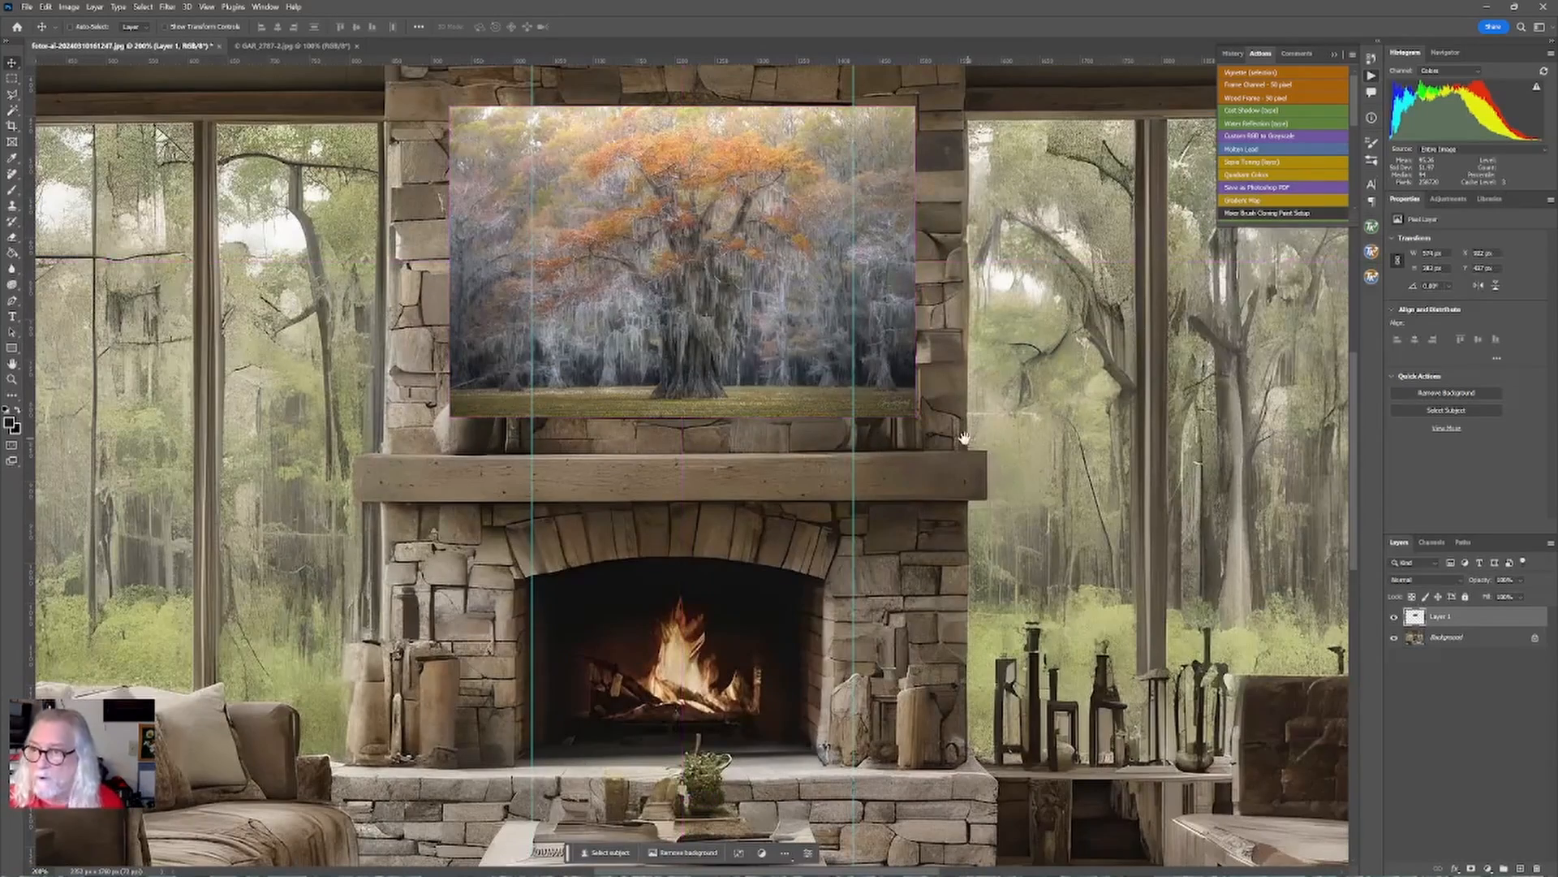
{"action": "scroll", "coordinate": [653, 577], "scroll_direction": "up", "scroll_amount": 2}
{"action": "scroll", "coordinate": [654, 577], "scroll_direction": "up", "scroll_amount": 4}
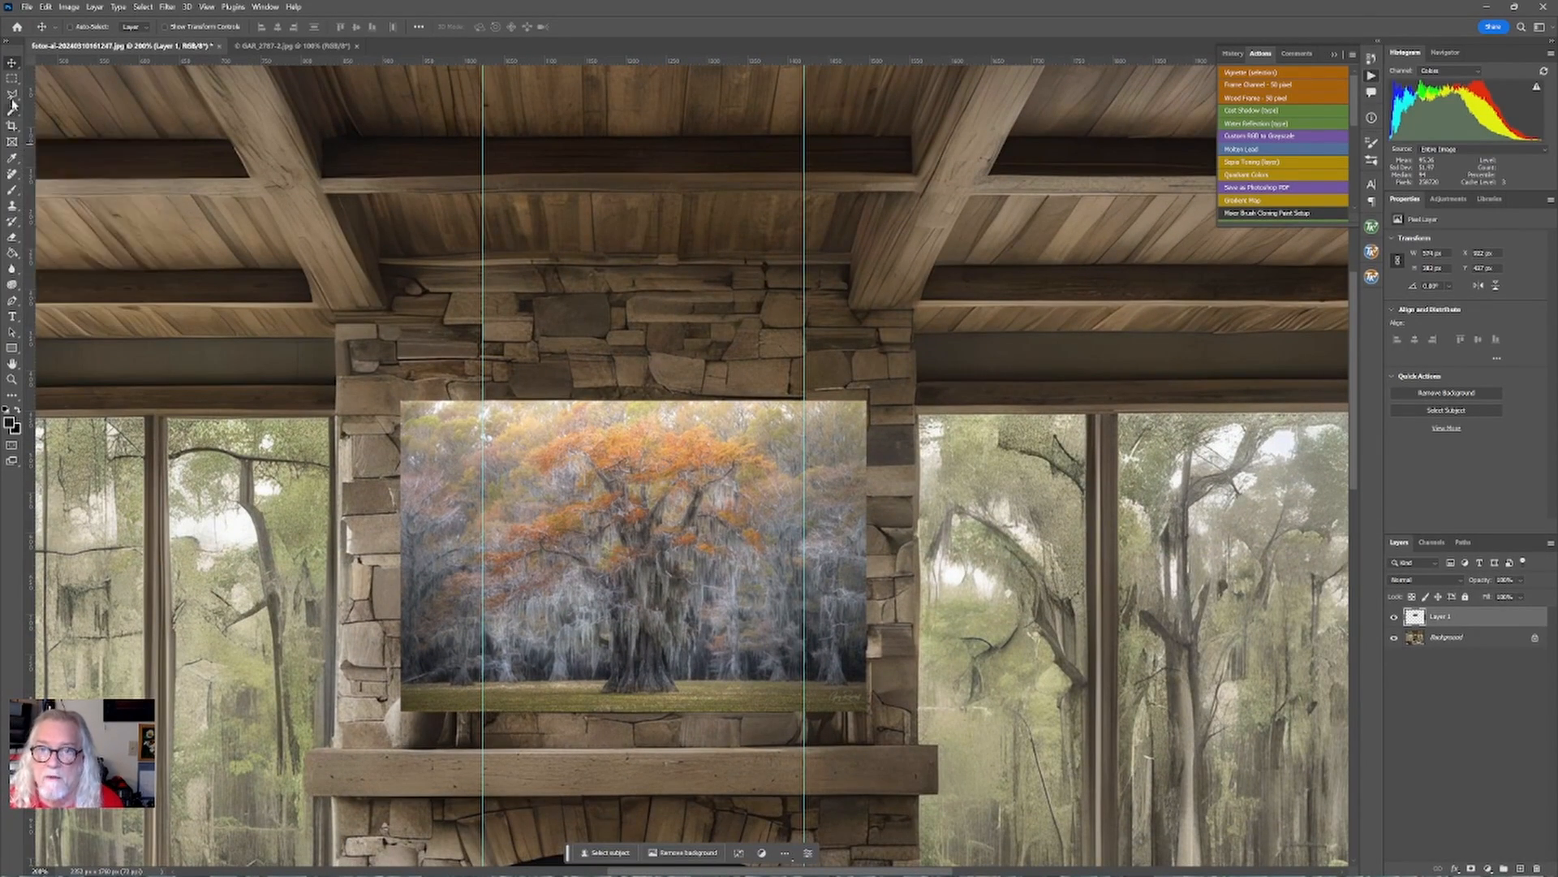
{"action": "left_click", "coordinate": [13, 78]}
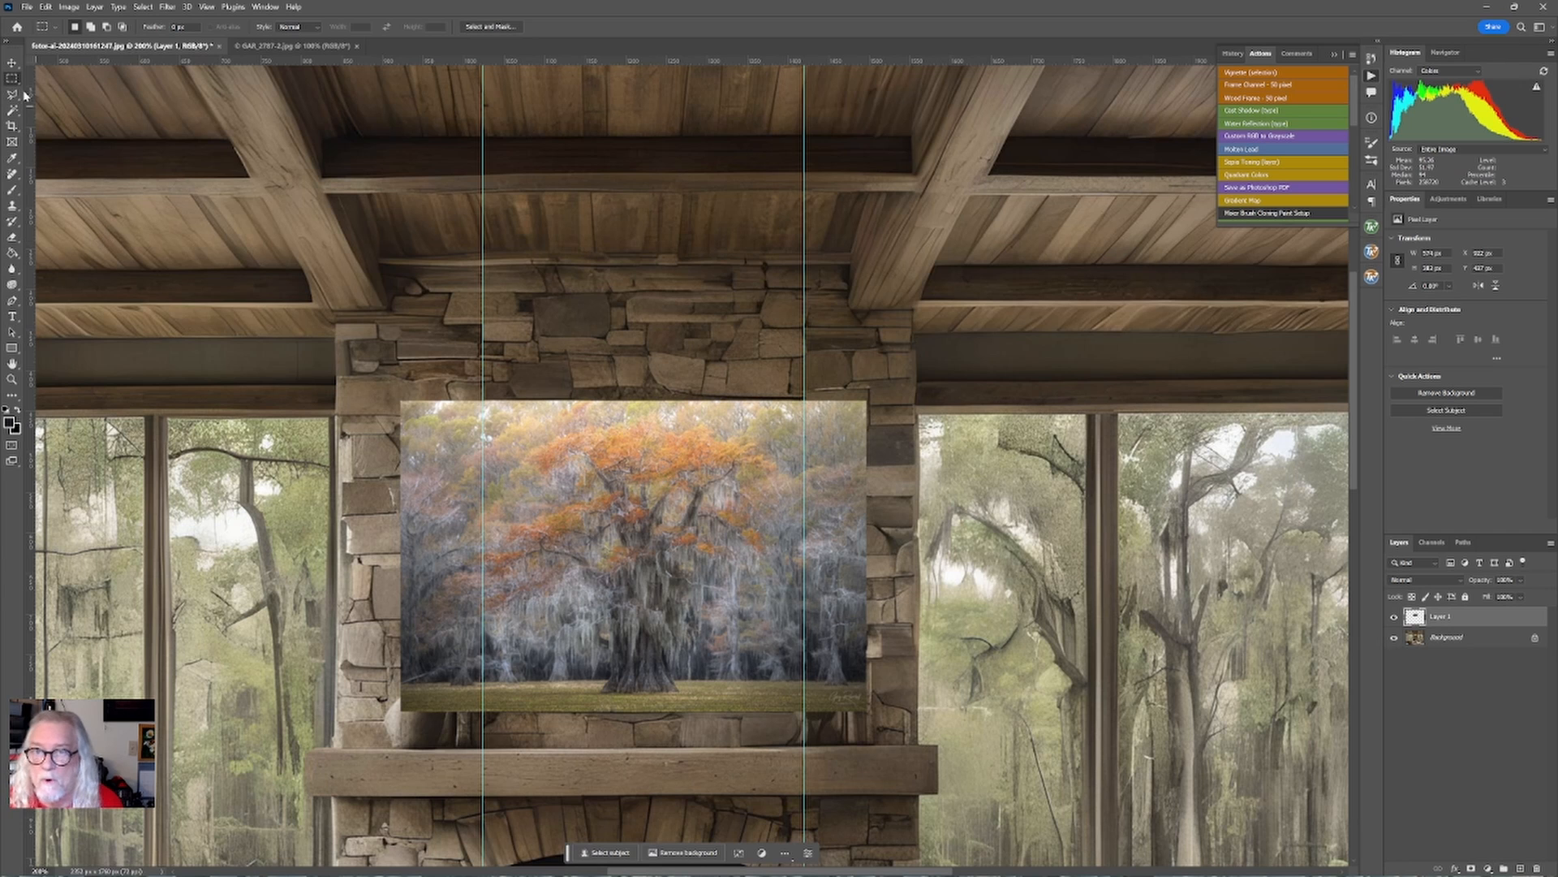
{"action": "left_click", "coordinate": [11, 64]}
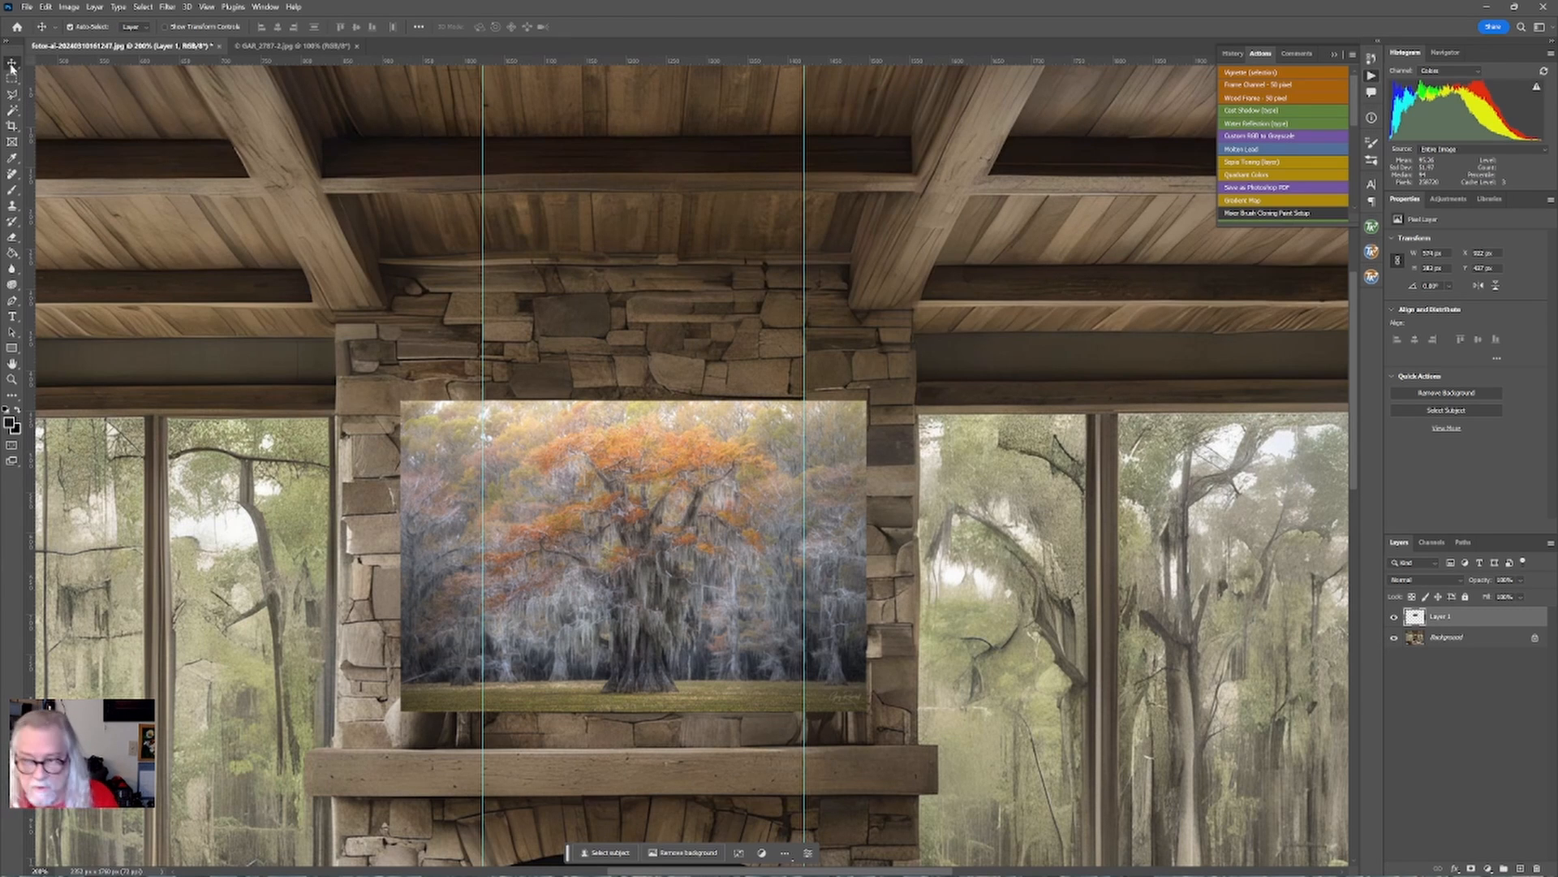
{"action": "key", "text": "ctrl+t"}
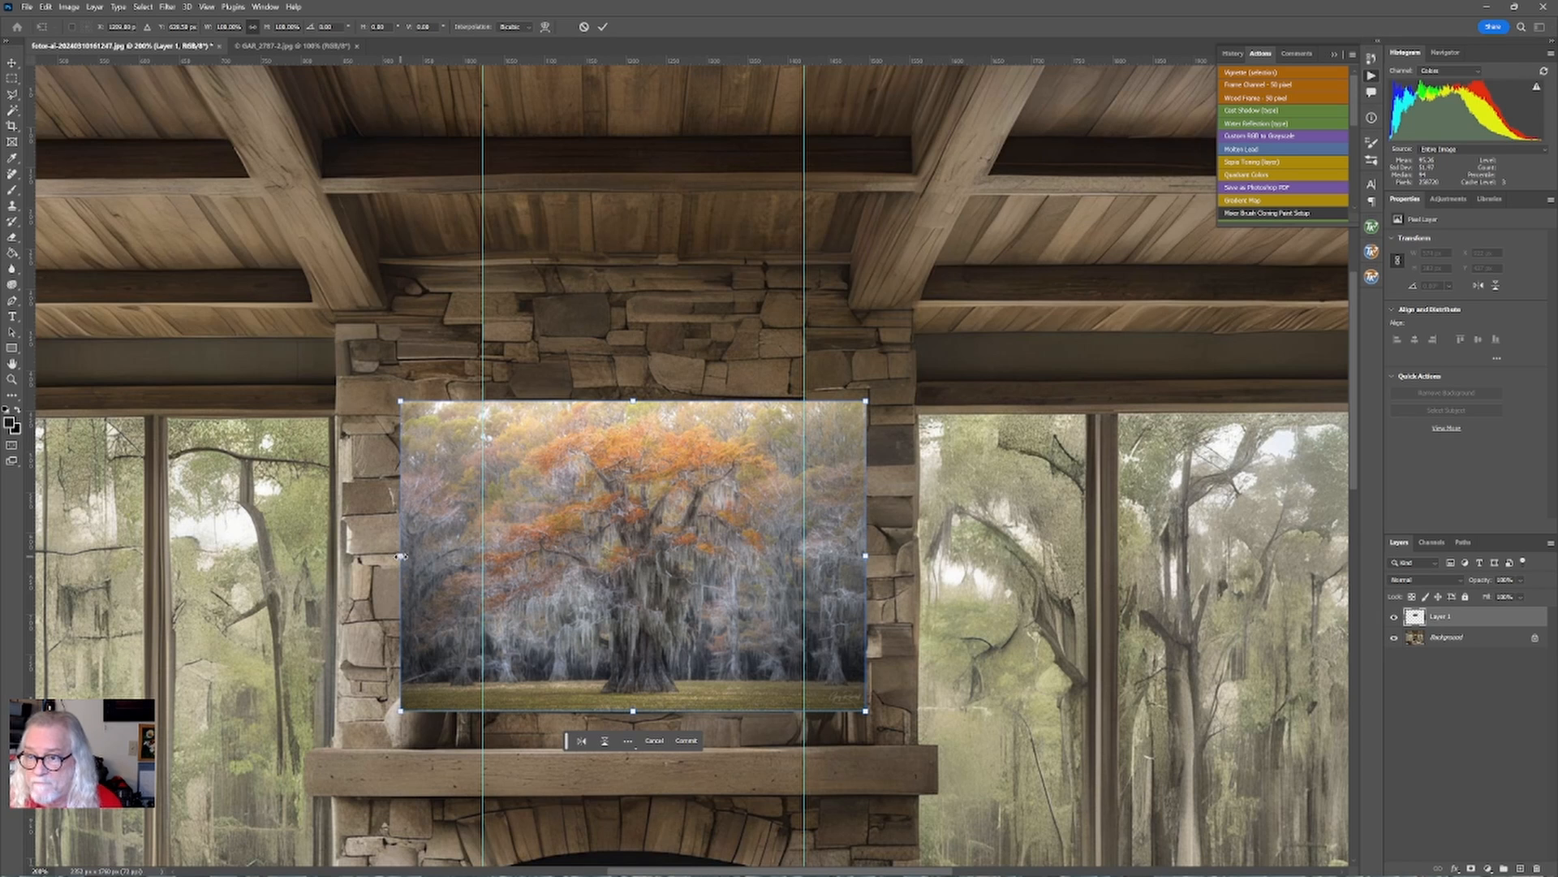
{"action": "mouse_move", "coordinate": [401, 557]}
{"action": "left_mouse_down"}
{"action": "mouse_move", "coordinate": [416, 558]}
{"action": "mouse_move", "coordinate": [372, 558]}
{"action": "mouse_move", "coordinate": [445, 561]}
{"action": "mouse_move", "coordinate": [362, 563]}
{"action": "mouse_move", "coordinate": [412, 560]}
{"action": "mouse_move", "coordinate": [421, 575]}
{"action": "left_mouse_up"}
{"action": "left_click_drag", "start_coordinate": [865, 556], "coordinate": [854, 555]}
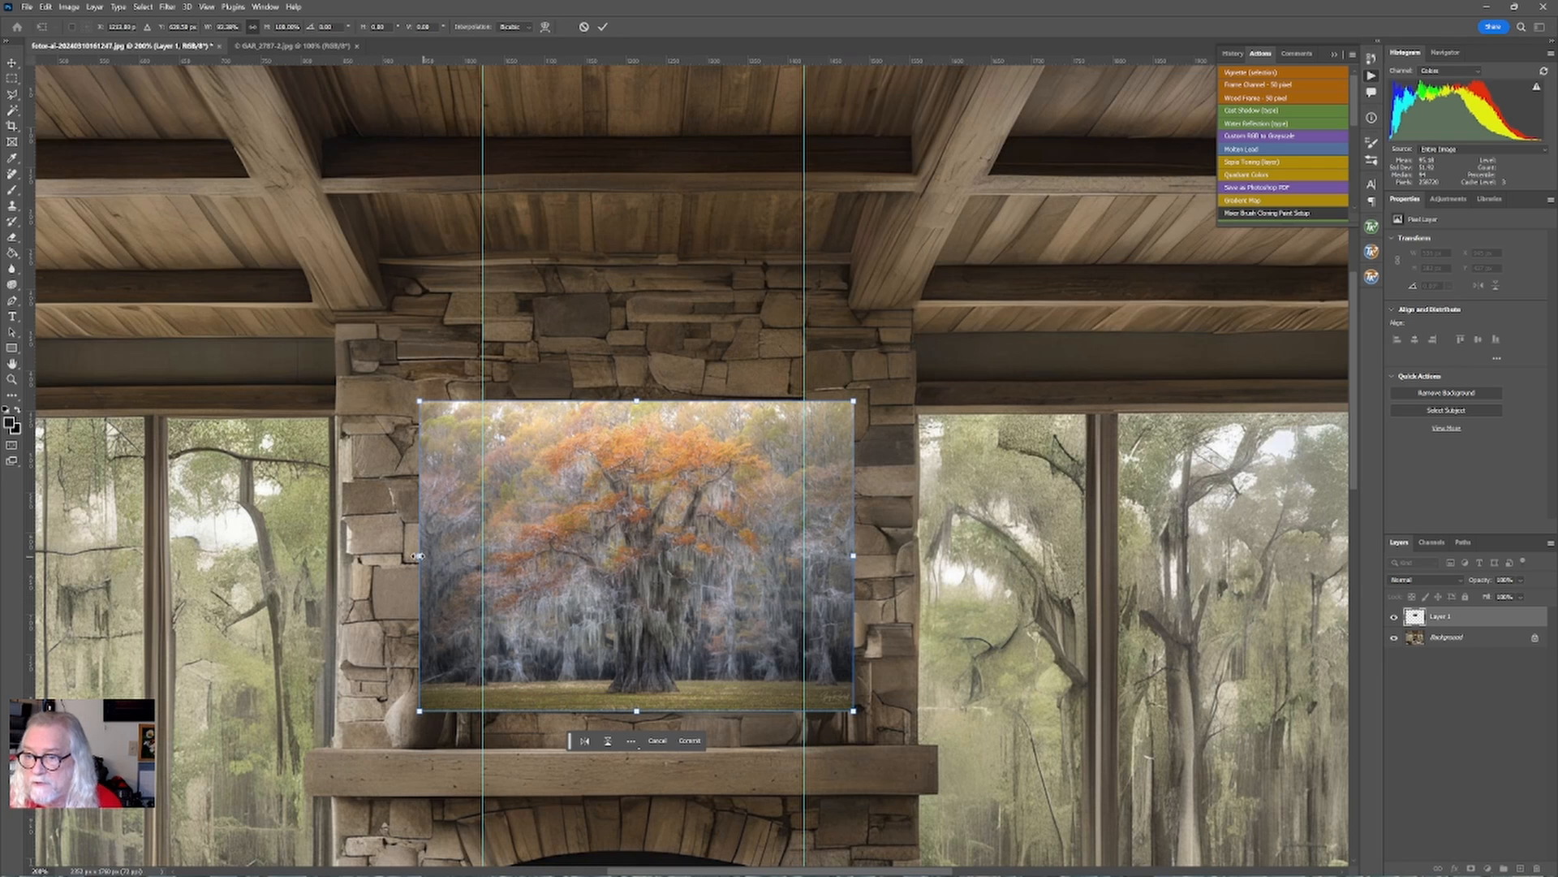
{"action": "left_click_drag", "start_coordinate": [416, 556], "coordinate": [421, 556]}
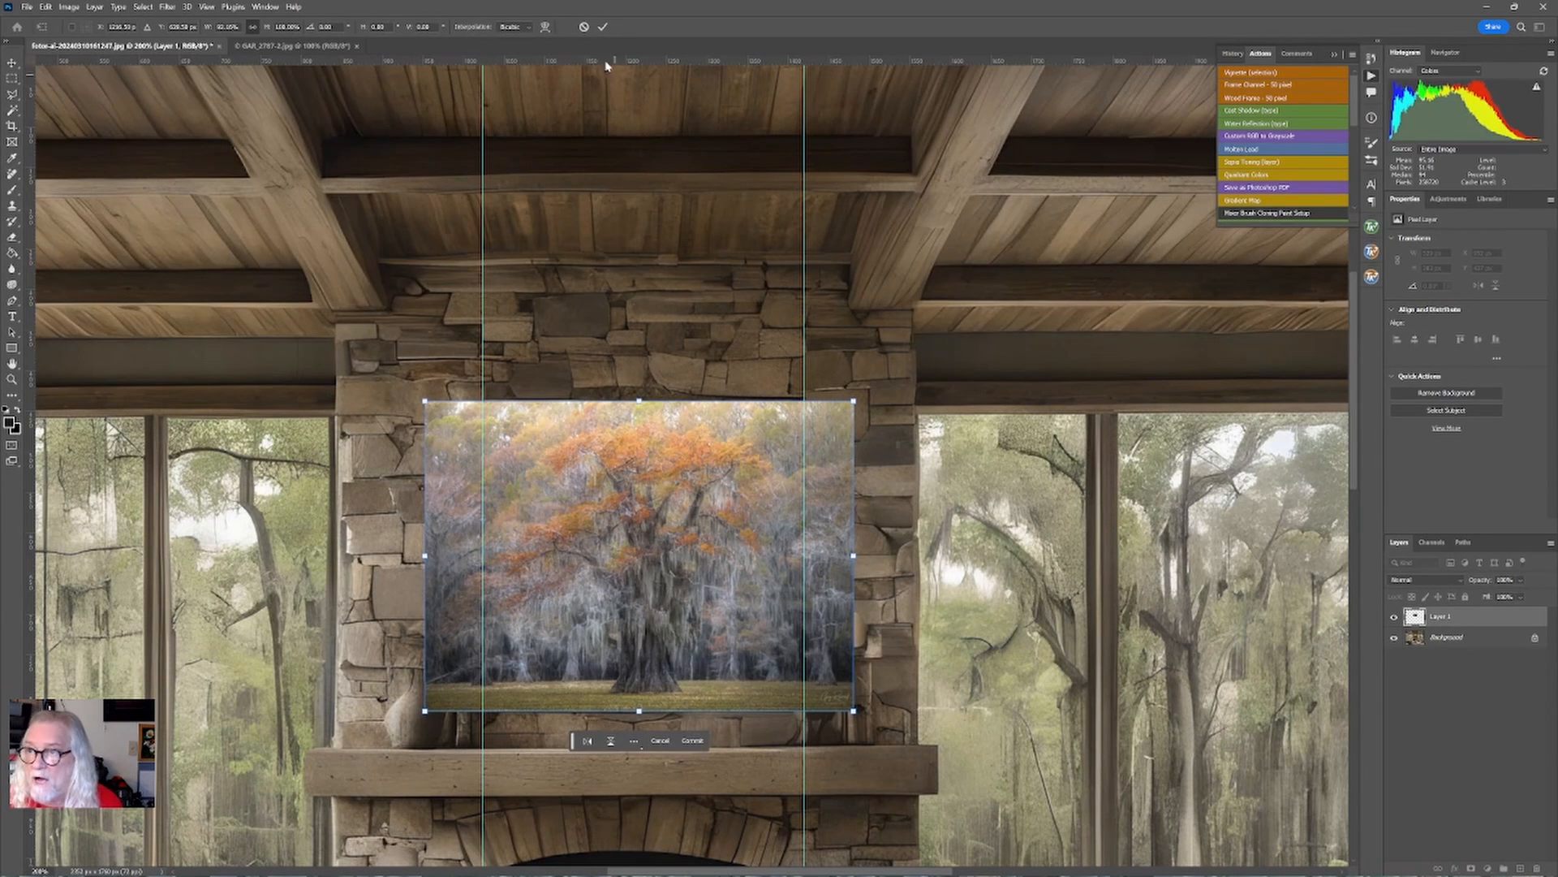
{"action": "left_click", "coordinate": [601, 27]}
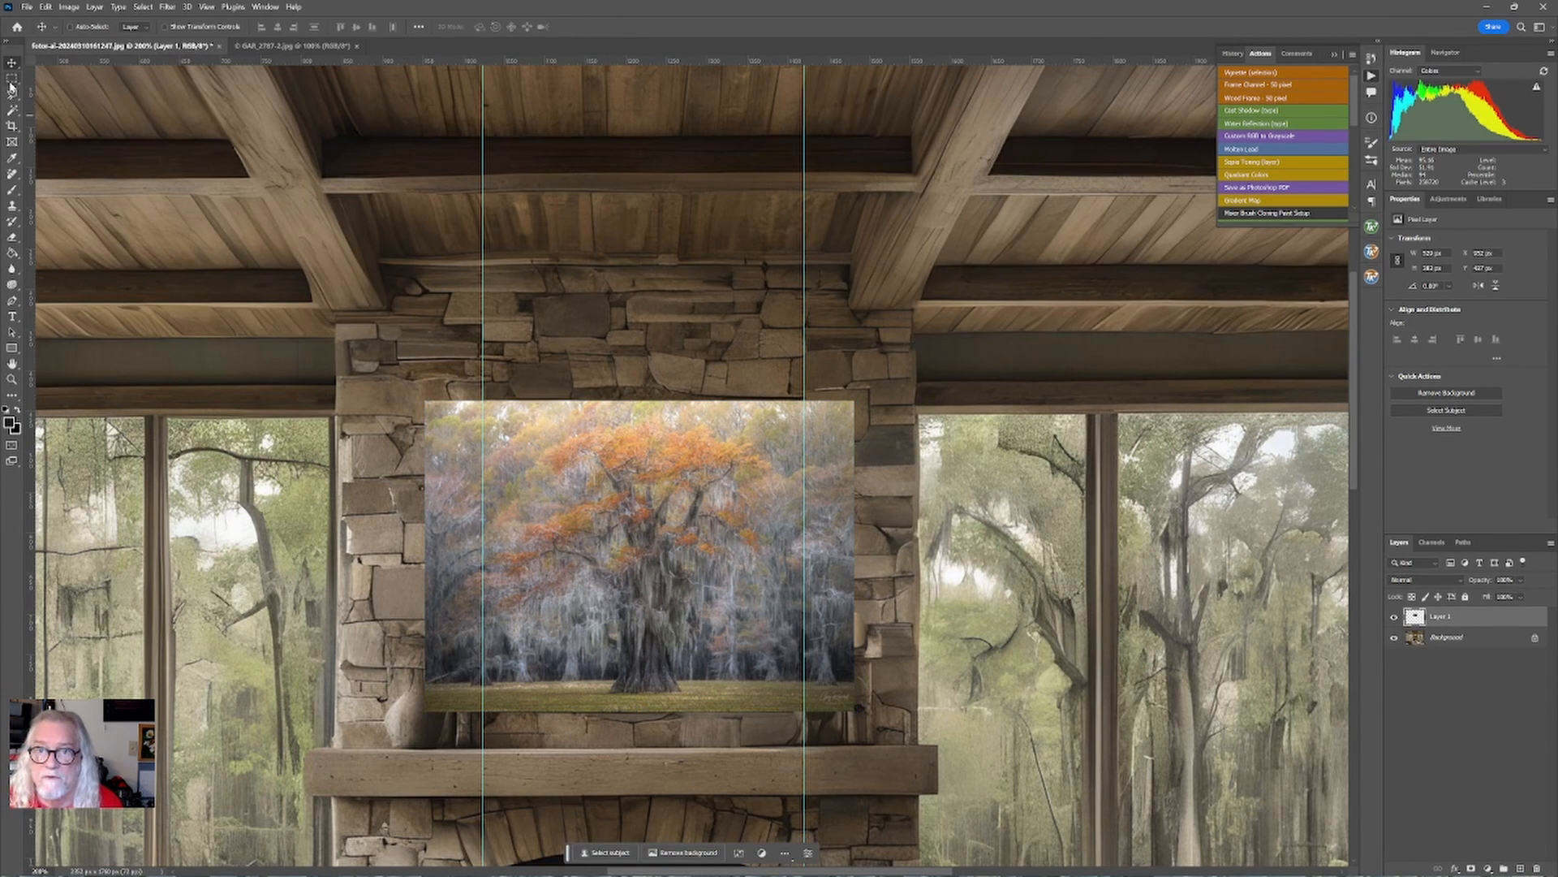
Select the area between the guides, invert the selection, and delete the tree layer outside it, then deselect.
{"action": "left_click", "coordinate": [12, 79]}
{"action": "left_click_drag", "start_coordinate": [482, 383], "coordinate": [800, 824]}
{"action": "right_click", "coordinate": [667, 607]}
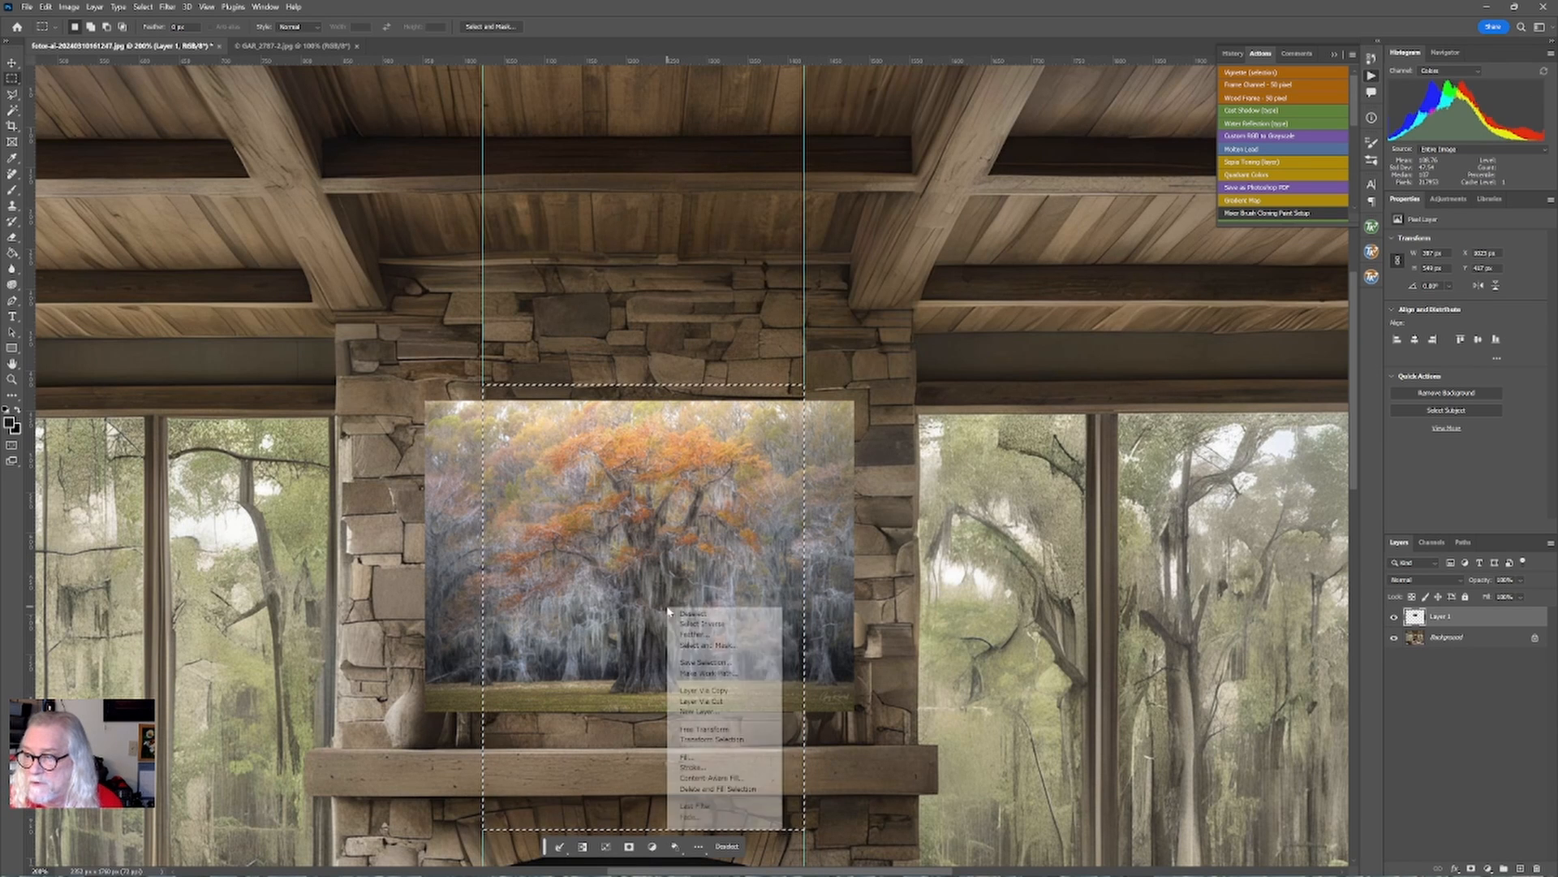
{"action": "left_click", "coordinate": [743, 623]}
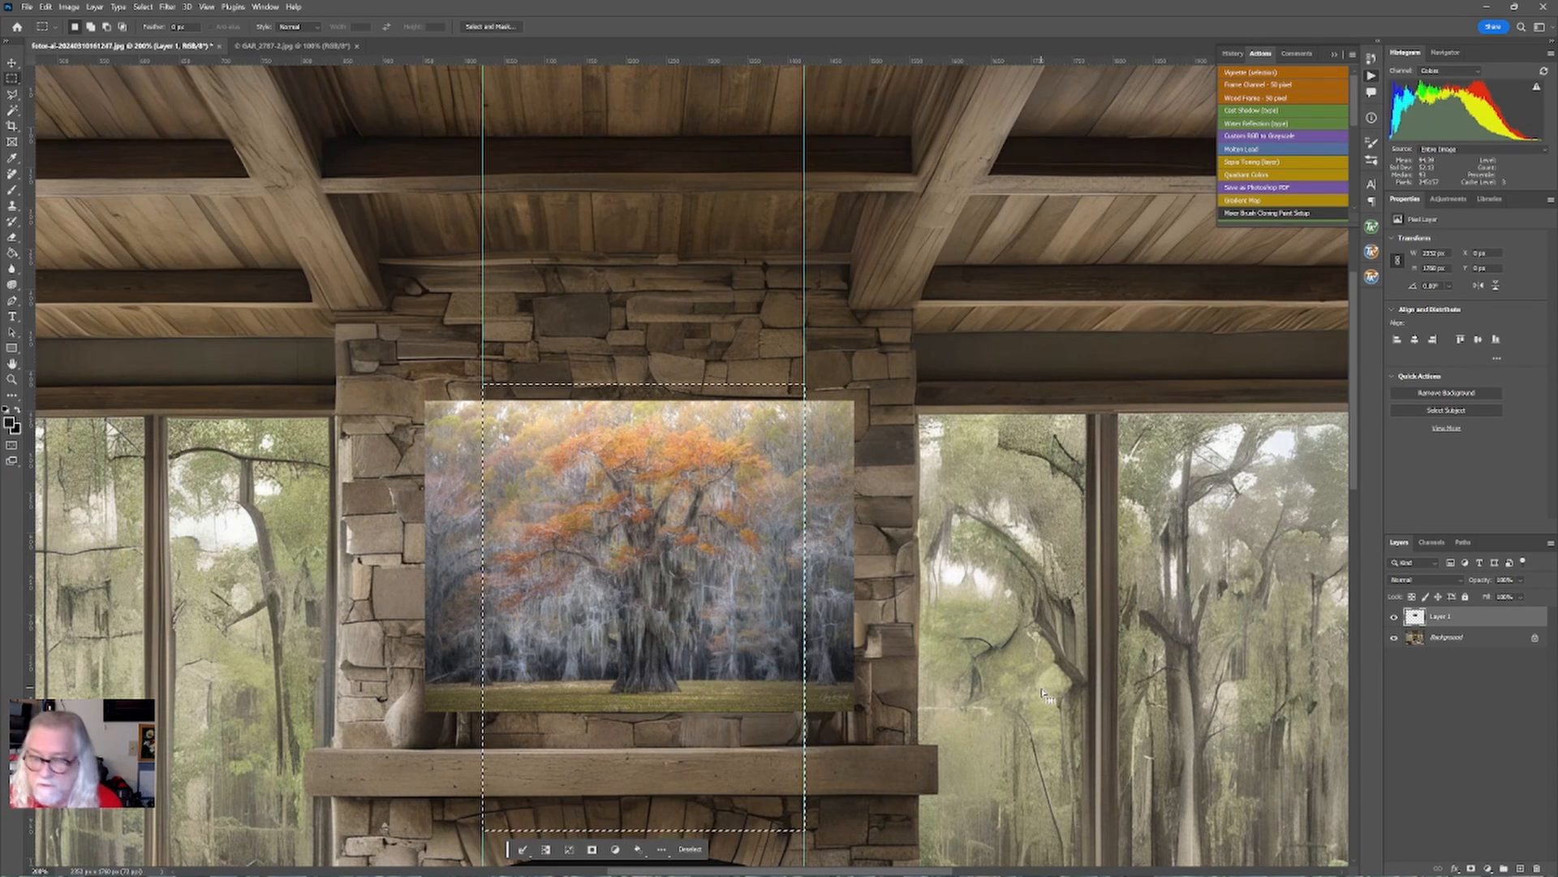
{"action": "key", "text": "Delete"}
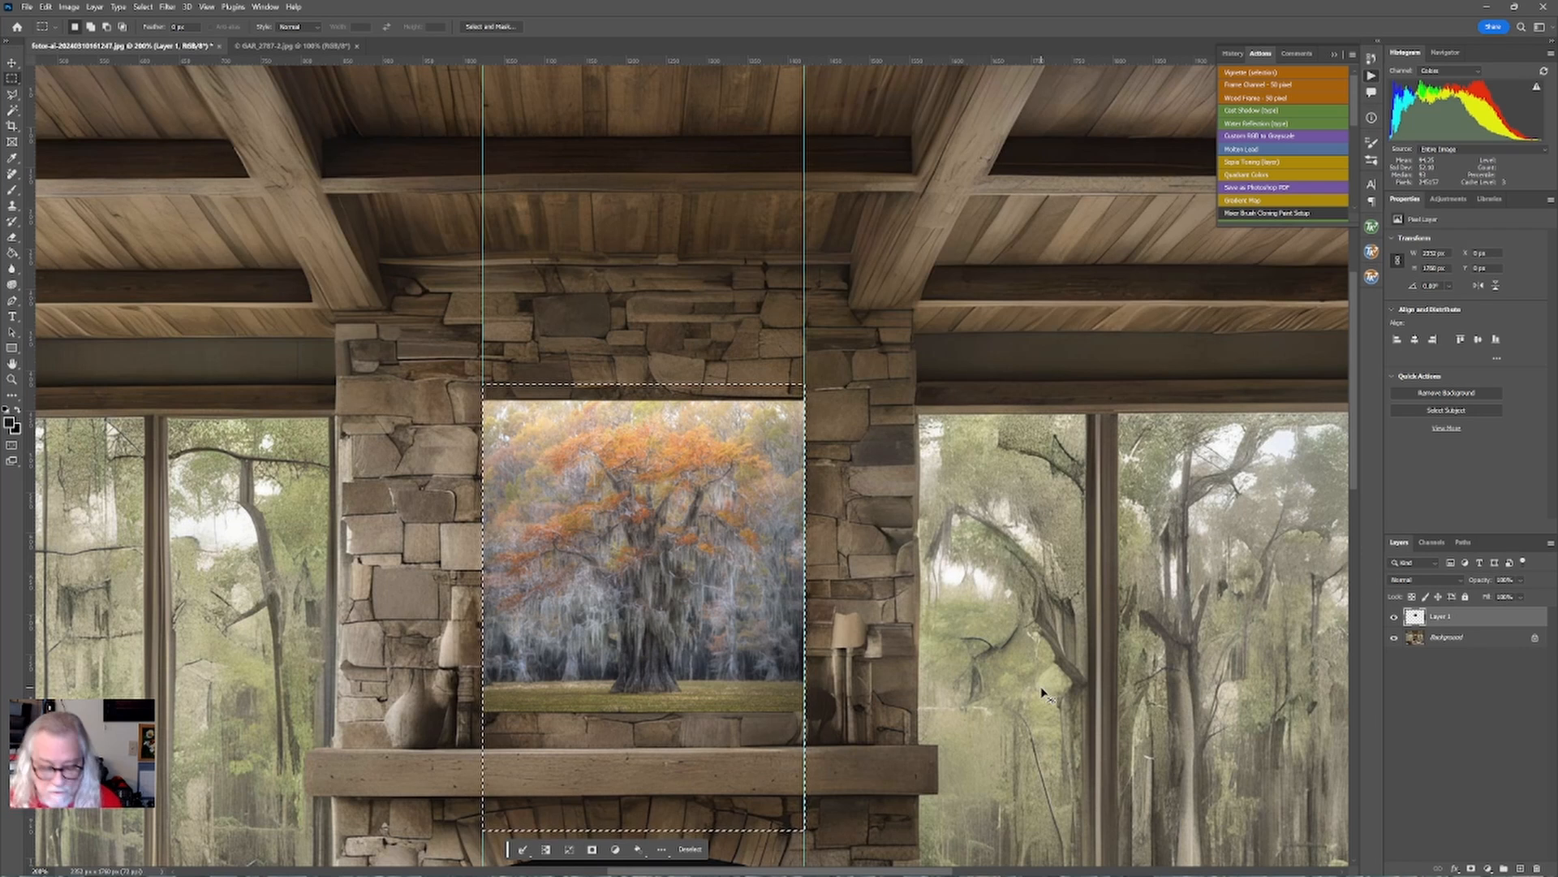
{"action": "key", "text": "ctrl+d"}
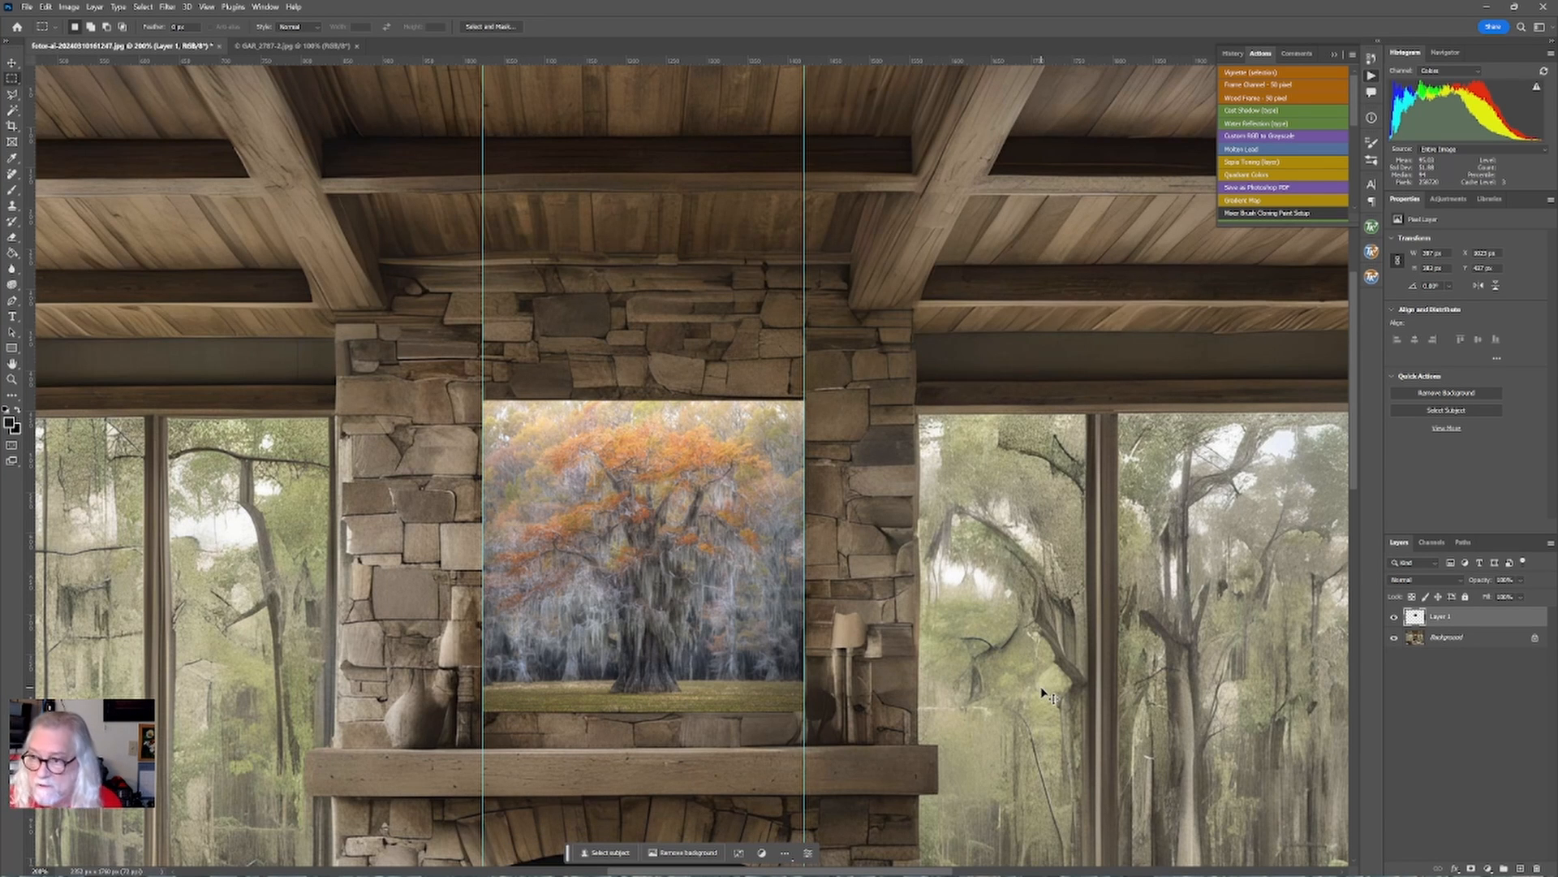
Clear all guides from the image.
{"action": "key", "text": "ctrl+minus"}
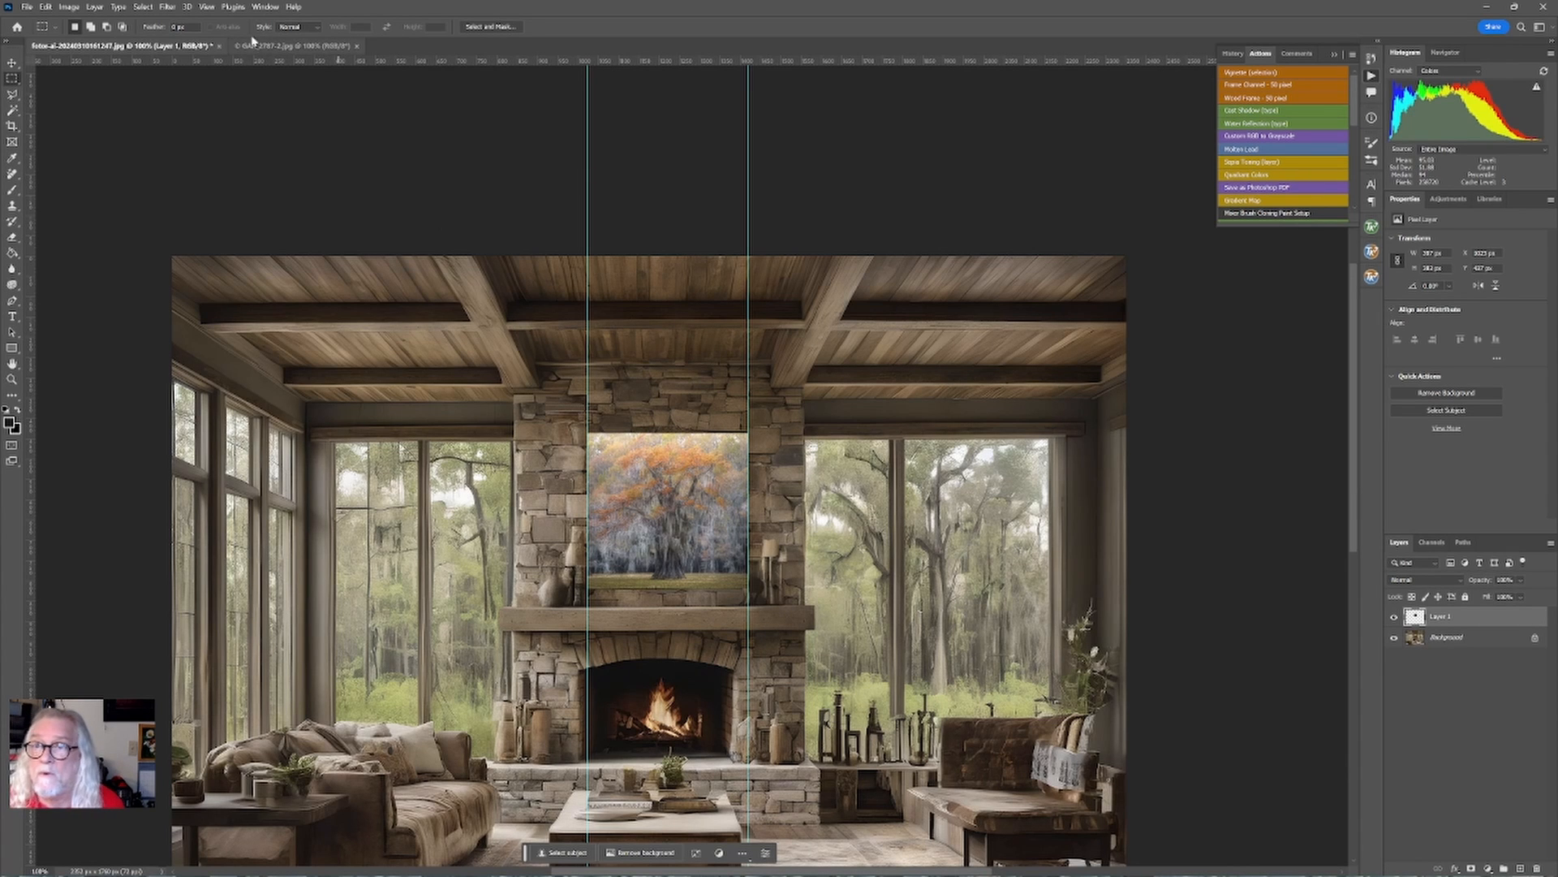
{"action": "left_click", "coordinate": [207, 8]}
{"action": "mouse_move", "coordinate": [276, 310]}
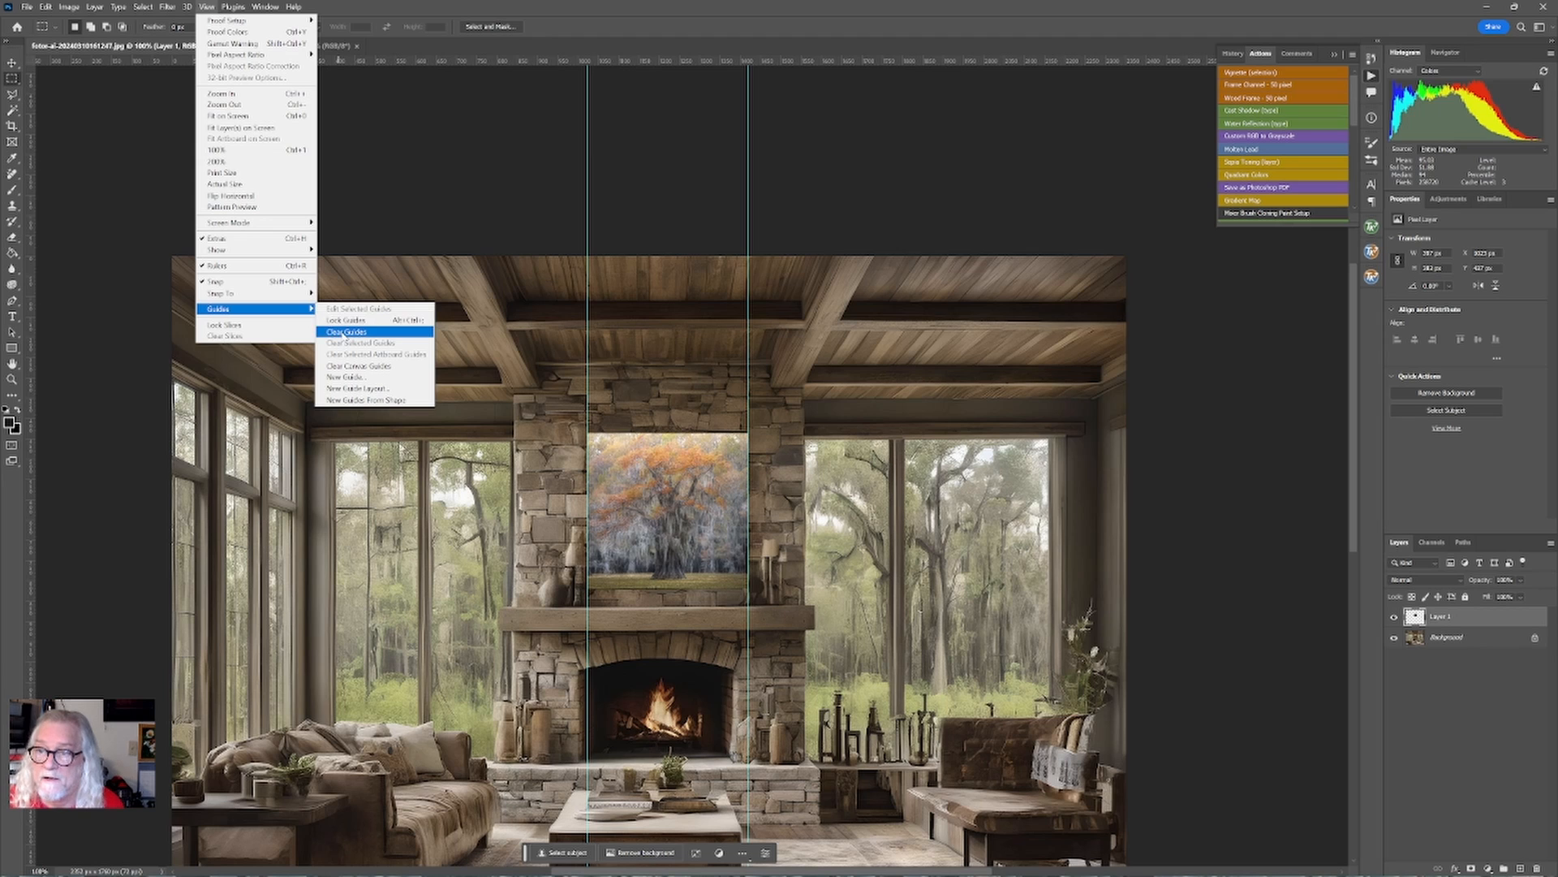
{"action": "left_click", "coordinate": [344, 332]}
{"action": "key", "text": "ctrl+plus"}
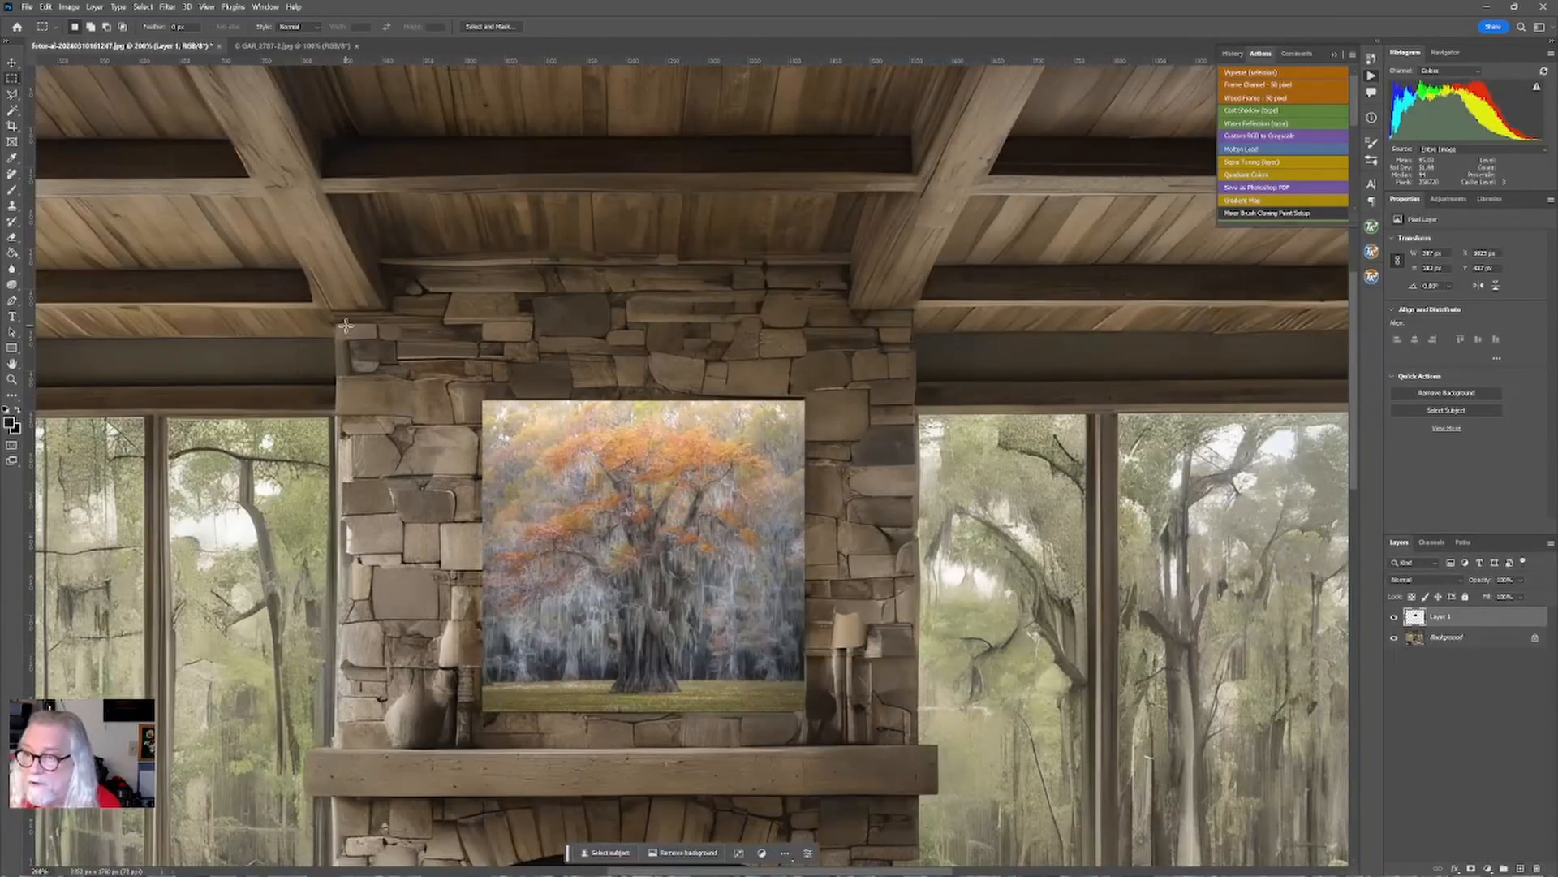
Distort the tree photo, nudging each of its four corners to fit the painting's frame on the chimney, and commit.
{"action": "left_click", "coordinate": [11, 65]}
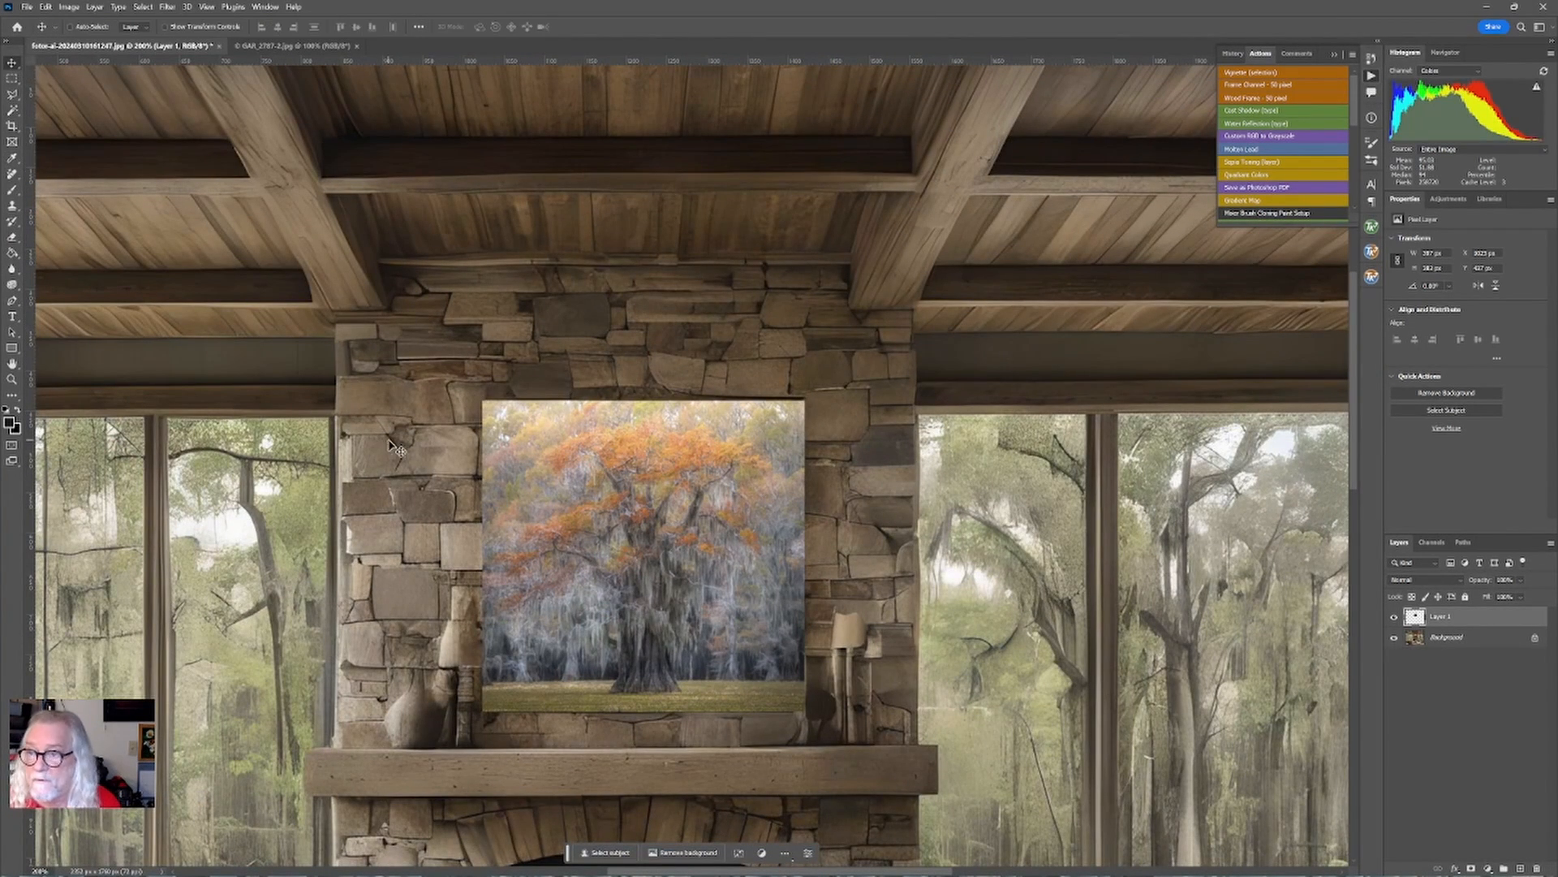
{"action": "left_click", "coordinate": [46, 7]}
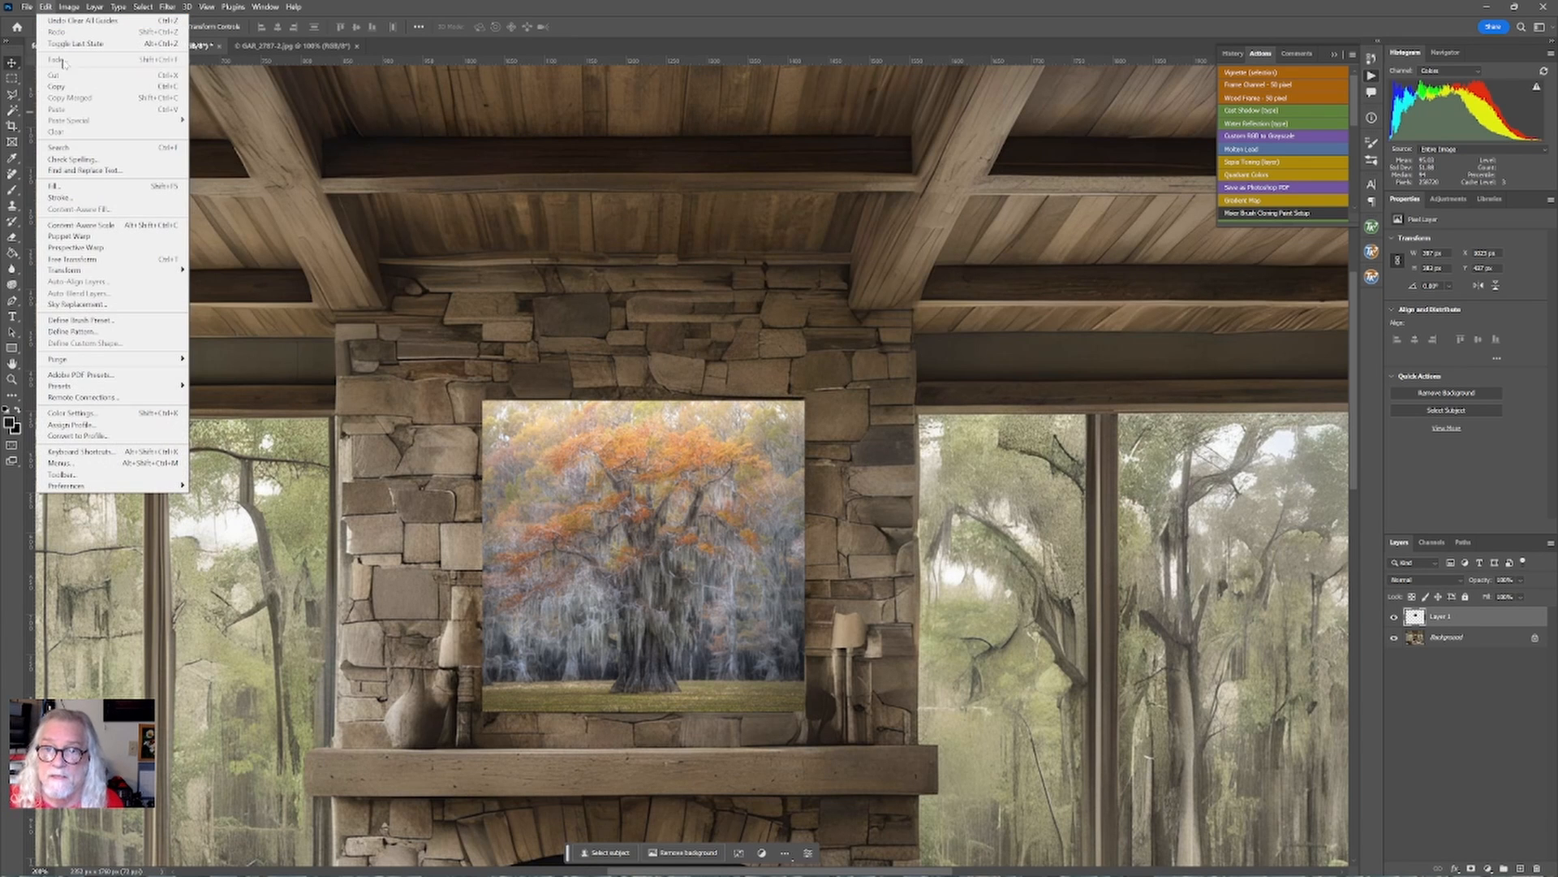
{"action": "mouse_move", "coordinate": [121, 269]}
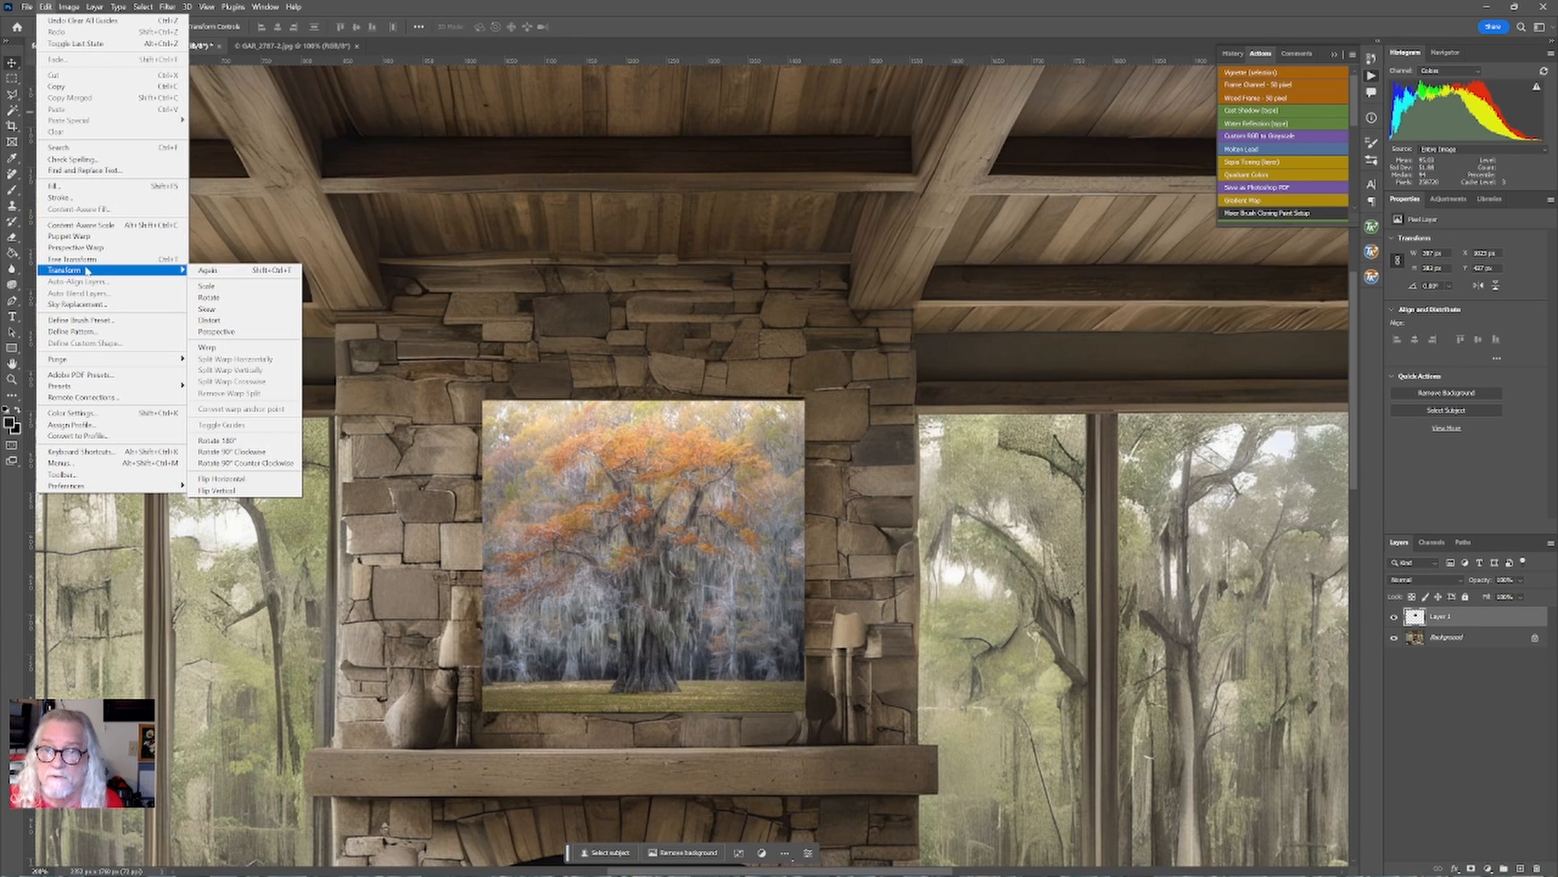
{"action": "left_click", "coordinate": [218, 322]}
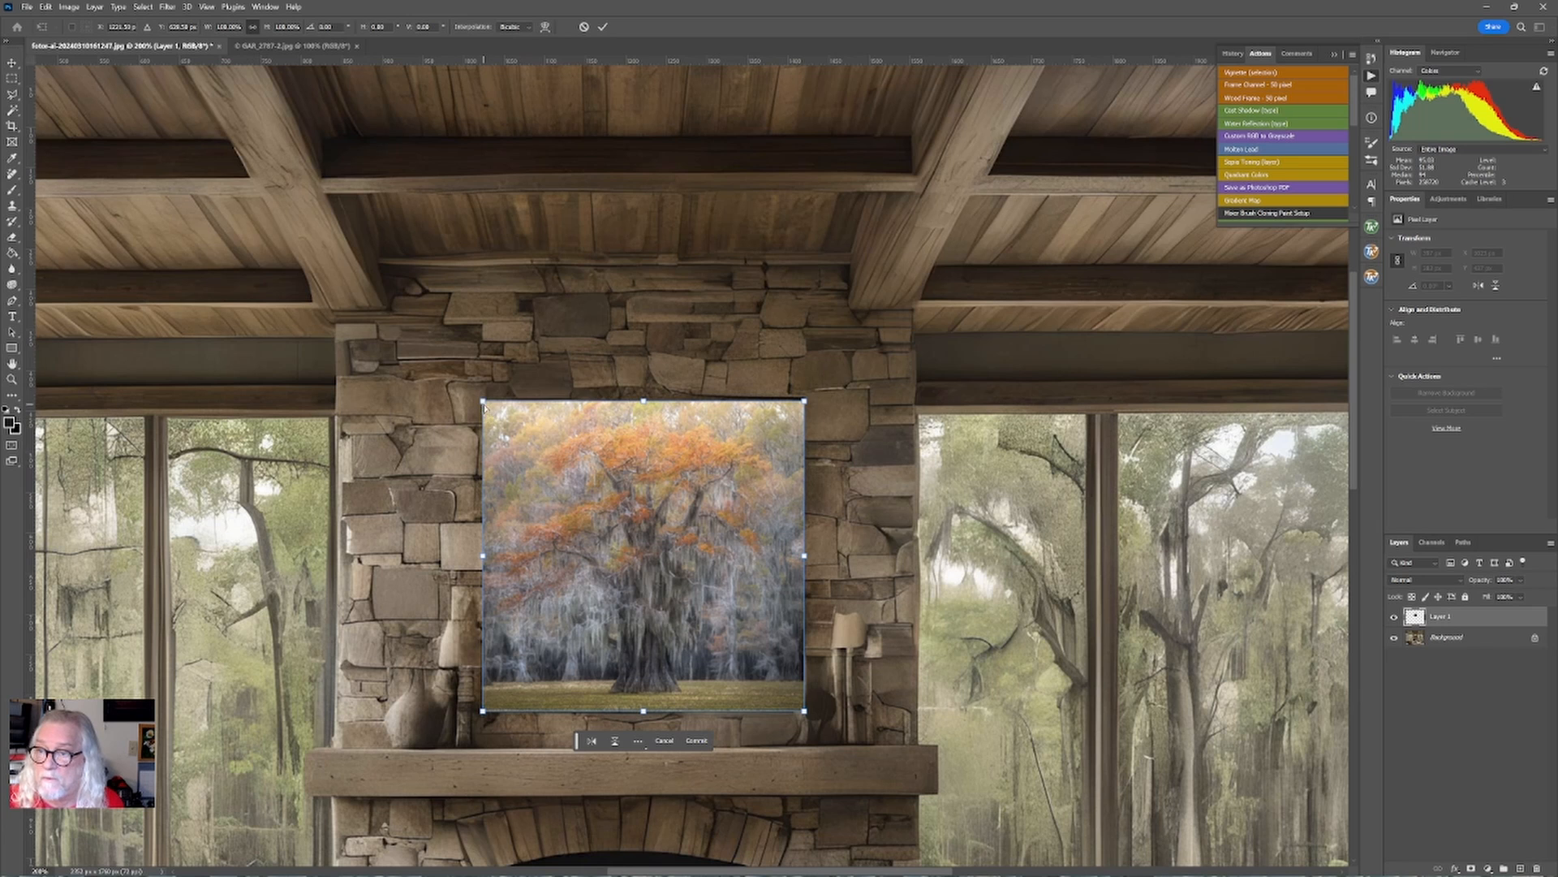
{"action": "mouse_move", "coordinate": [484, 407]}
{"action": "left_mouse_down"}
{"action": "mouse_move", "coordinate": [512, 410]}
{"action": "mouse_move", "coordinate": [485, 400]}
{"action": "left_mouse_up"}
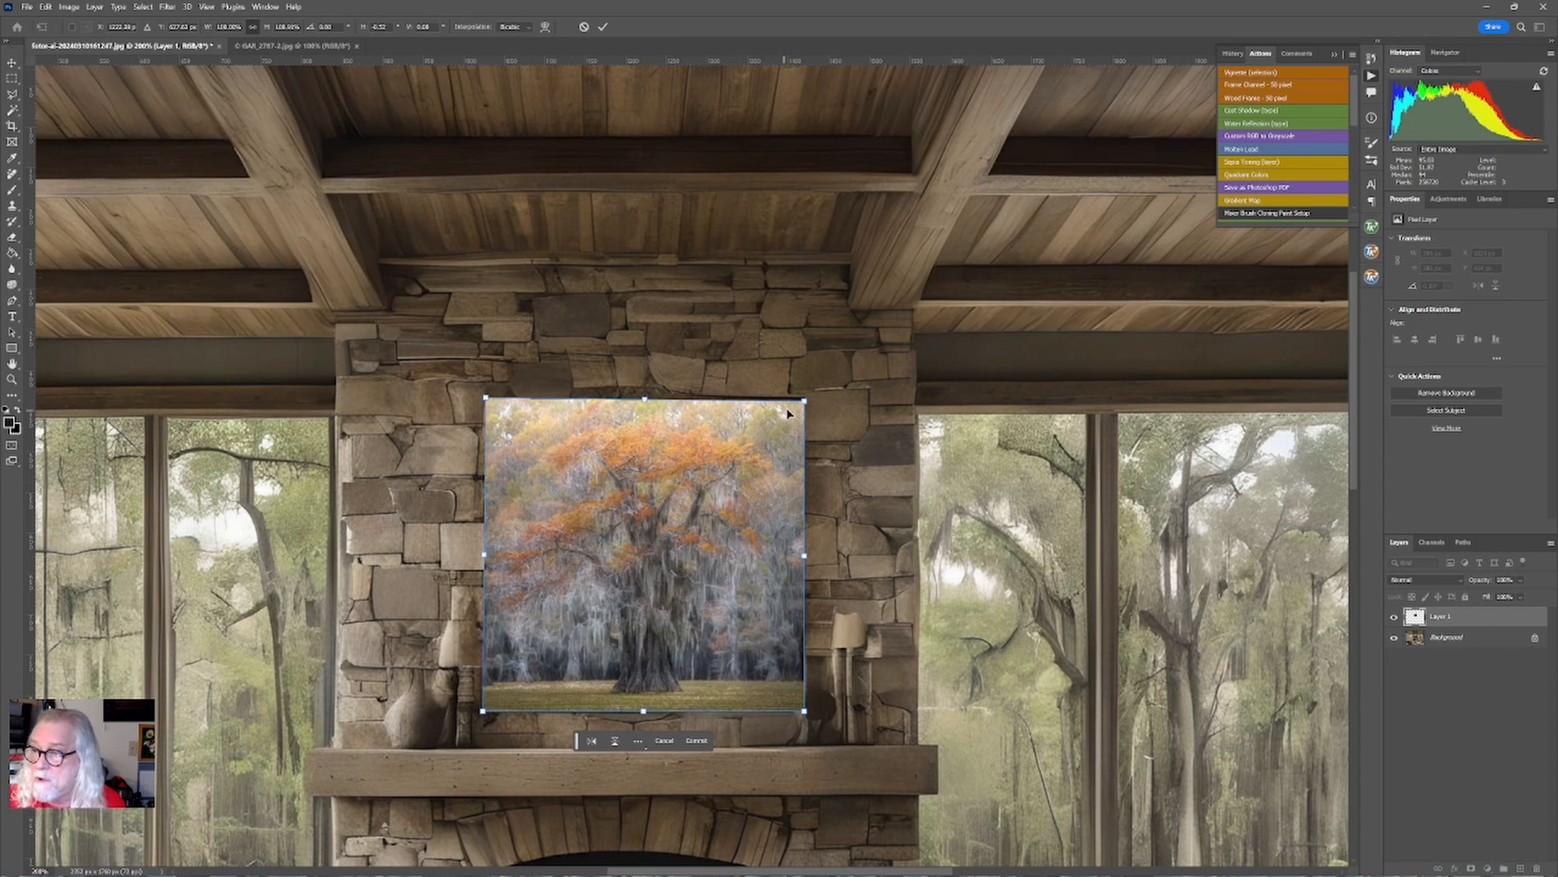
{"action": "mouse_move", "coordinate": [804, 400]}
{"action": "left_mouse_down"}
{"action": "mouse_move", "coordinate": [792, 413]}
{"action": "mouse_move", "coordinate": [797, 397]}
{"action": "left_mouse_up"}
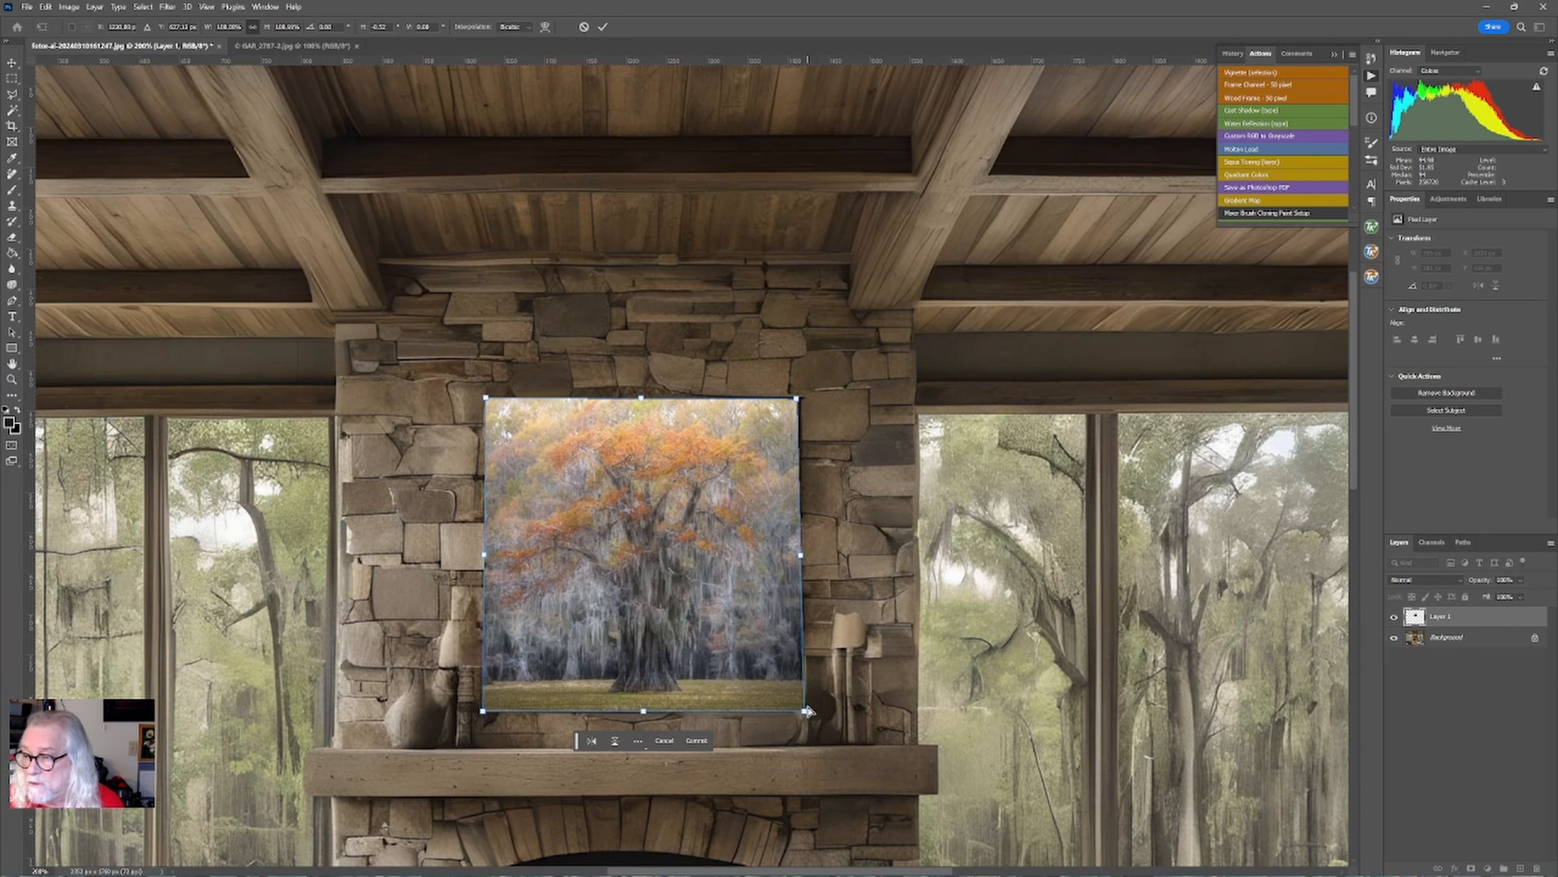
{"action": "mouse_move", "coordinate": [806, 714]}
{"action": "left_mouse_down"}
{"action": "mouse_move", "coordinate": [819, 666]}
{"action": "mouse_move", "coordinate": [802, 713]}
{"action": "left_mouse_up"}
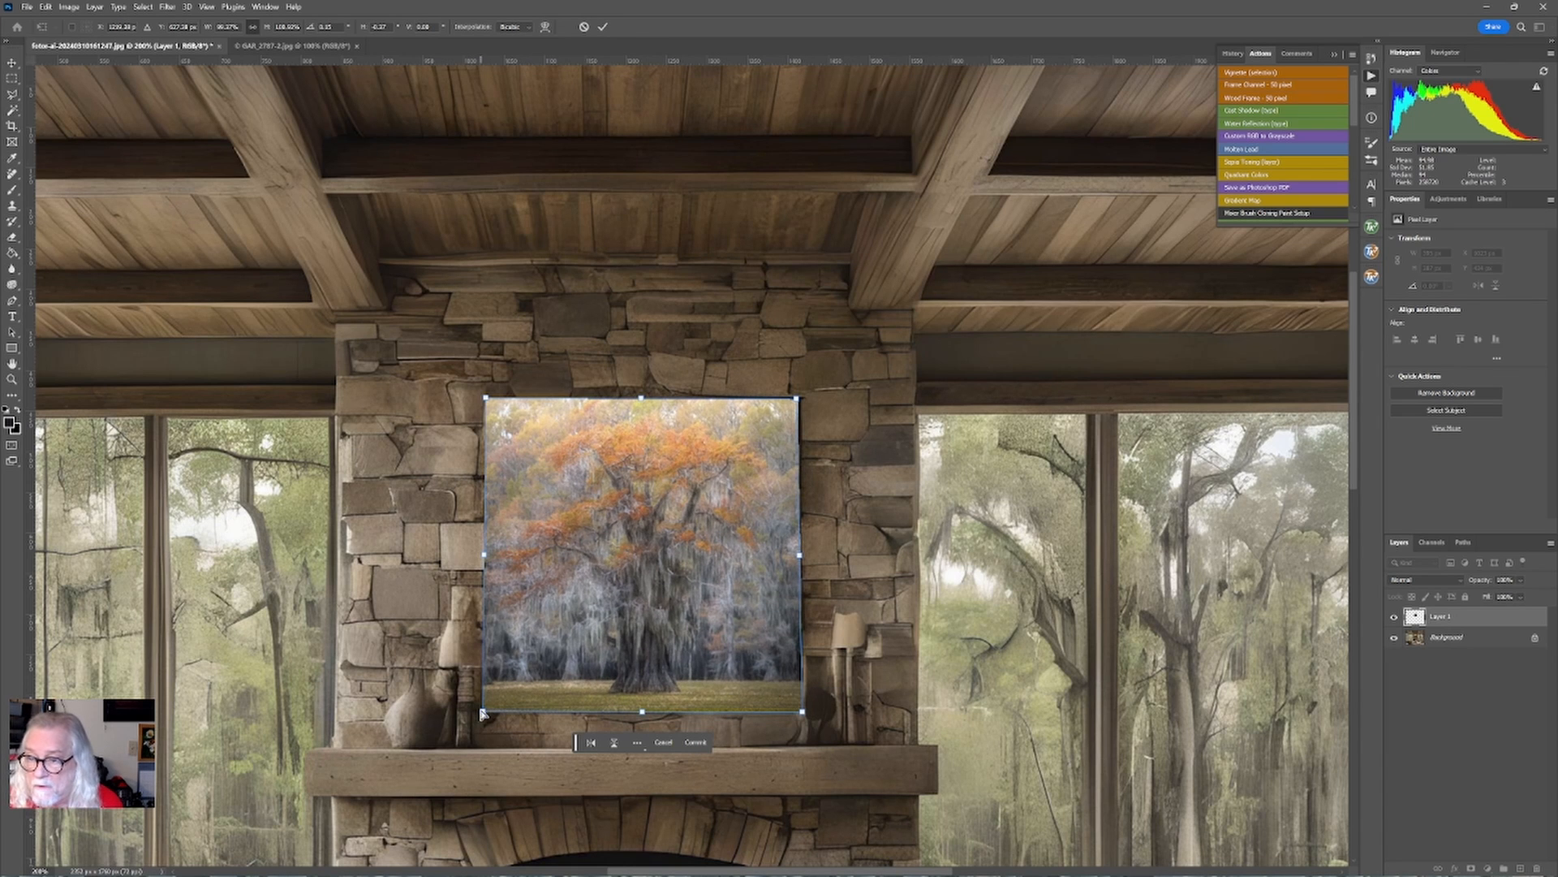
{"action": "mouse_move", "coordinate": [482, 712]}
{"action": "left_mouse_down"}
{"action": "mouse_move", "coordinate": [519, 645]}
{"action": "mouse_move", "coordinate": [483, 710]}
{"action": "left_mouse_up"}
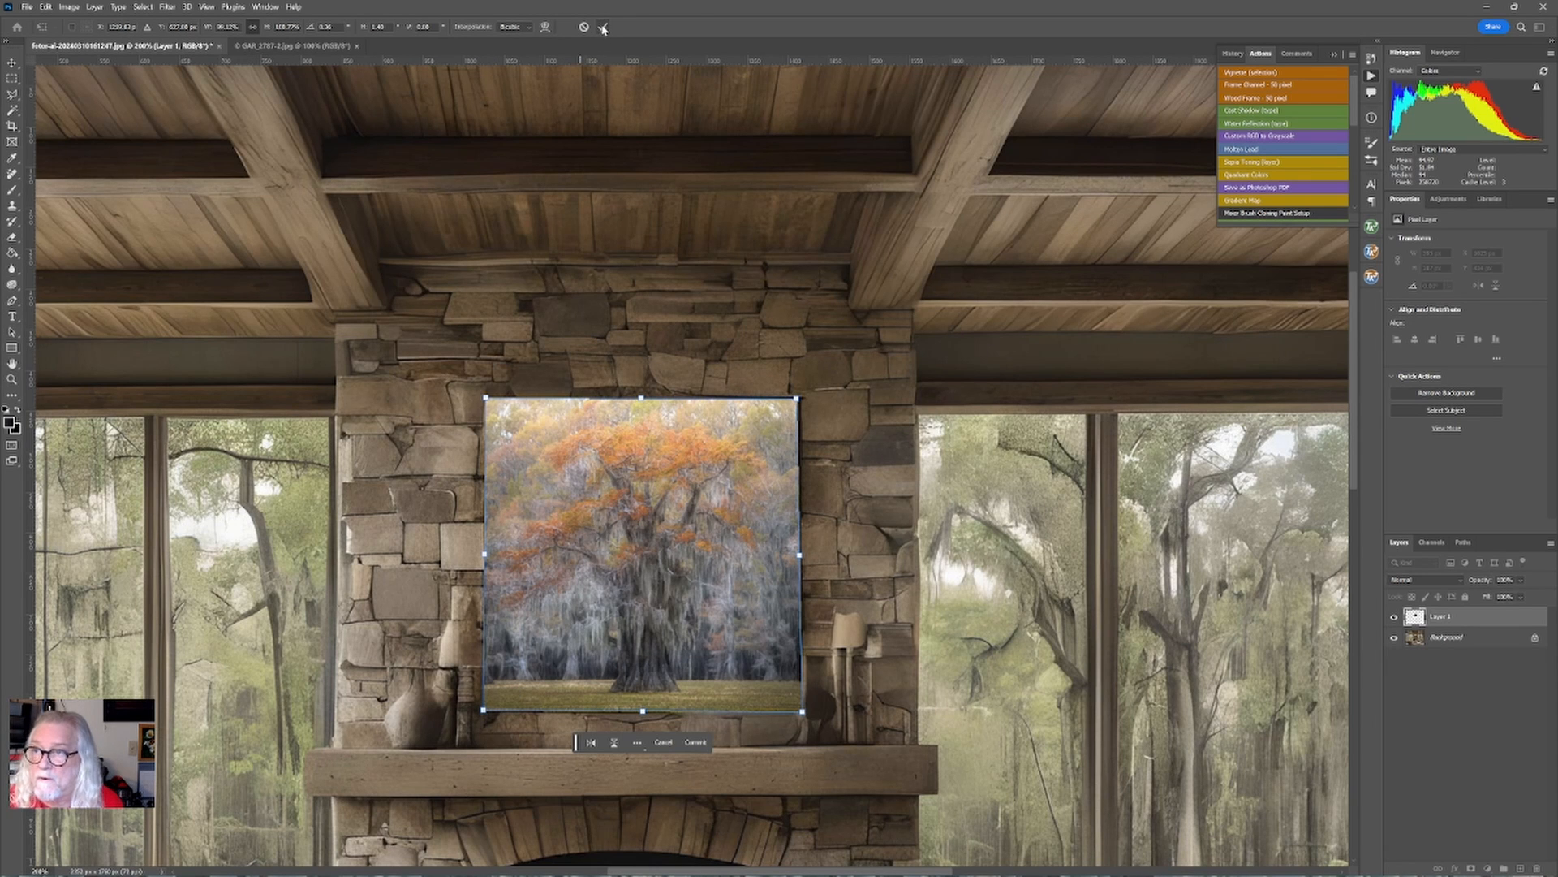
{"action": "left_click", "coordinate": [603, 28]}
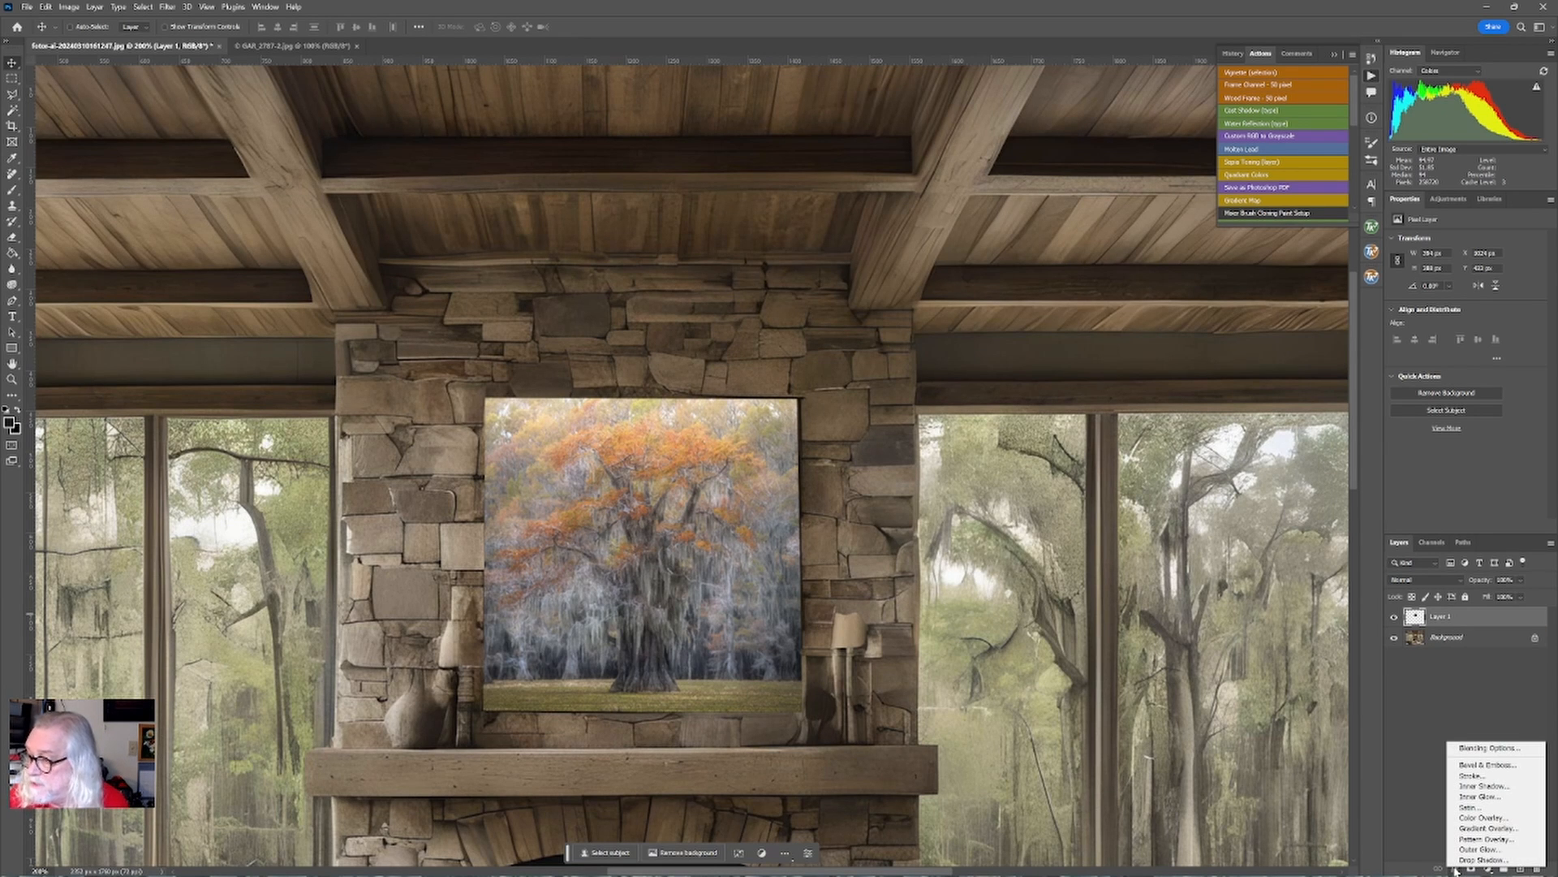
Add a Stroke layer style to the tree layer and set its colour to a dark brown.
{"action": "left_click", "coordinate": [1471, 775]}
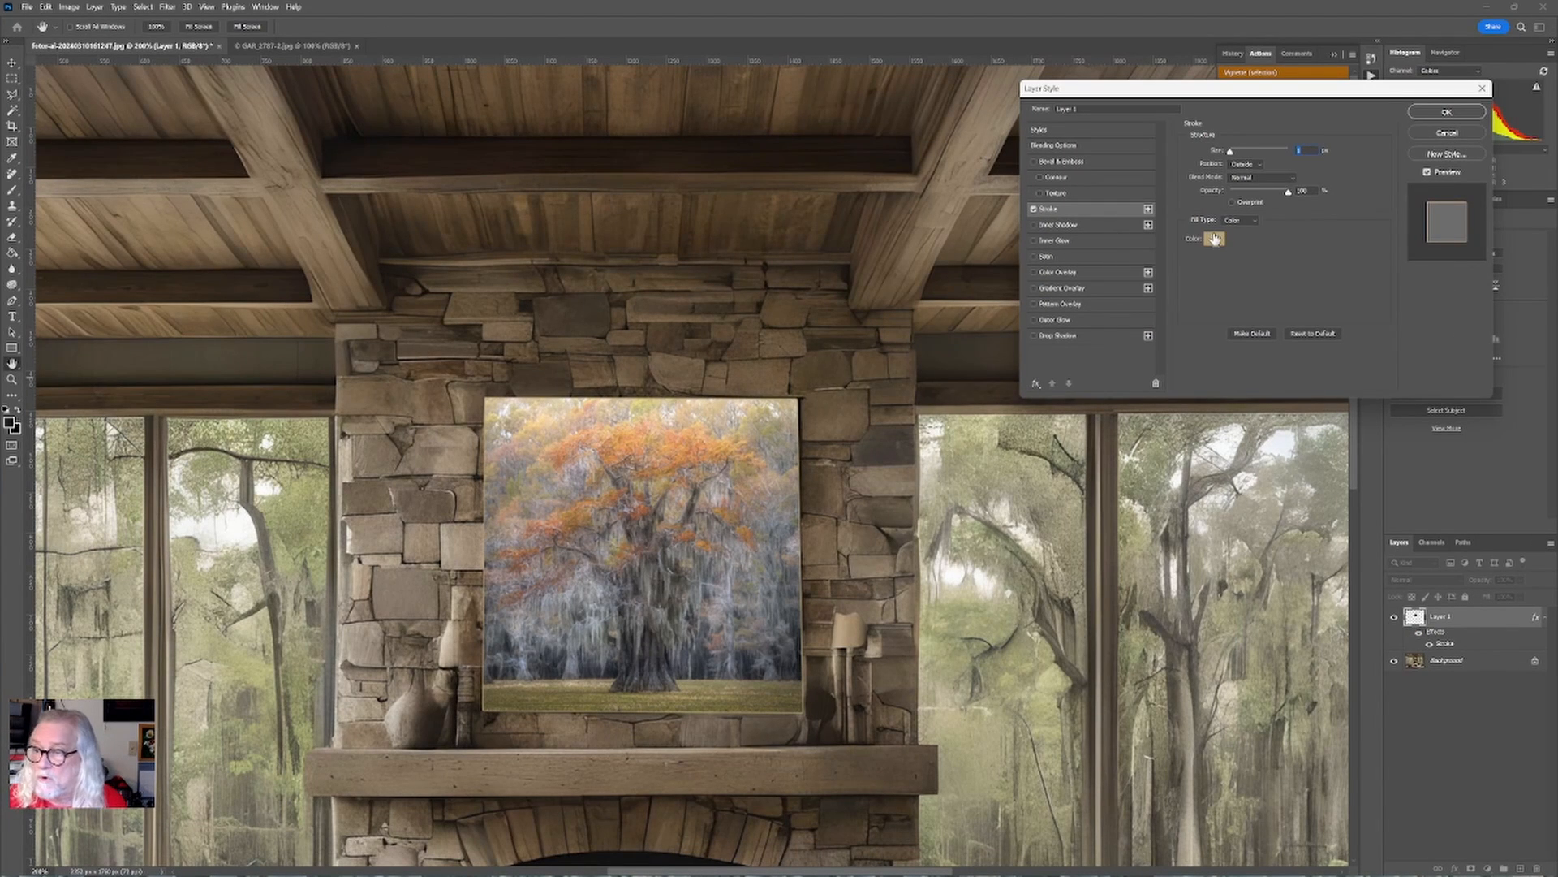
{"action": "left_click", "coordinate": [1215, 238]}
{"action": "left_click_drag", "start_coordinate": [1159, 621], "coordinate": [1158, 634]}
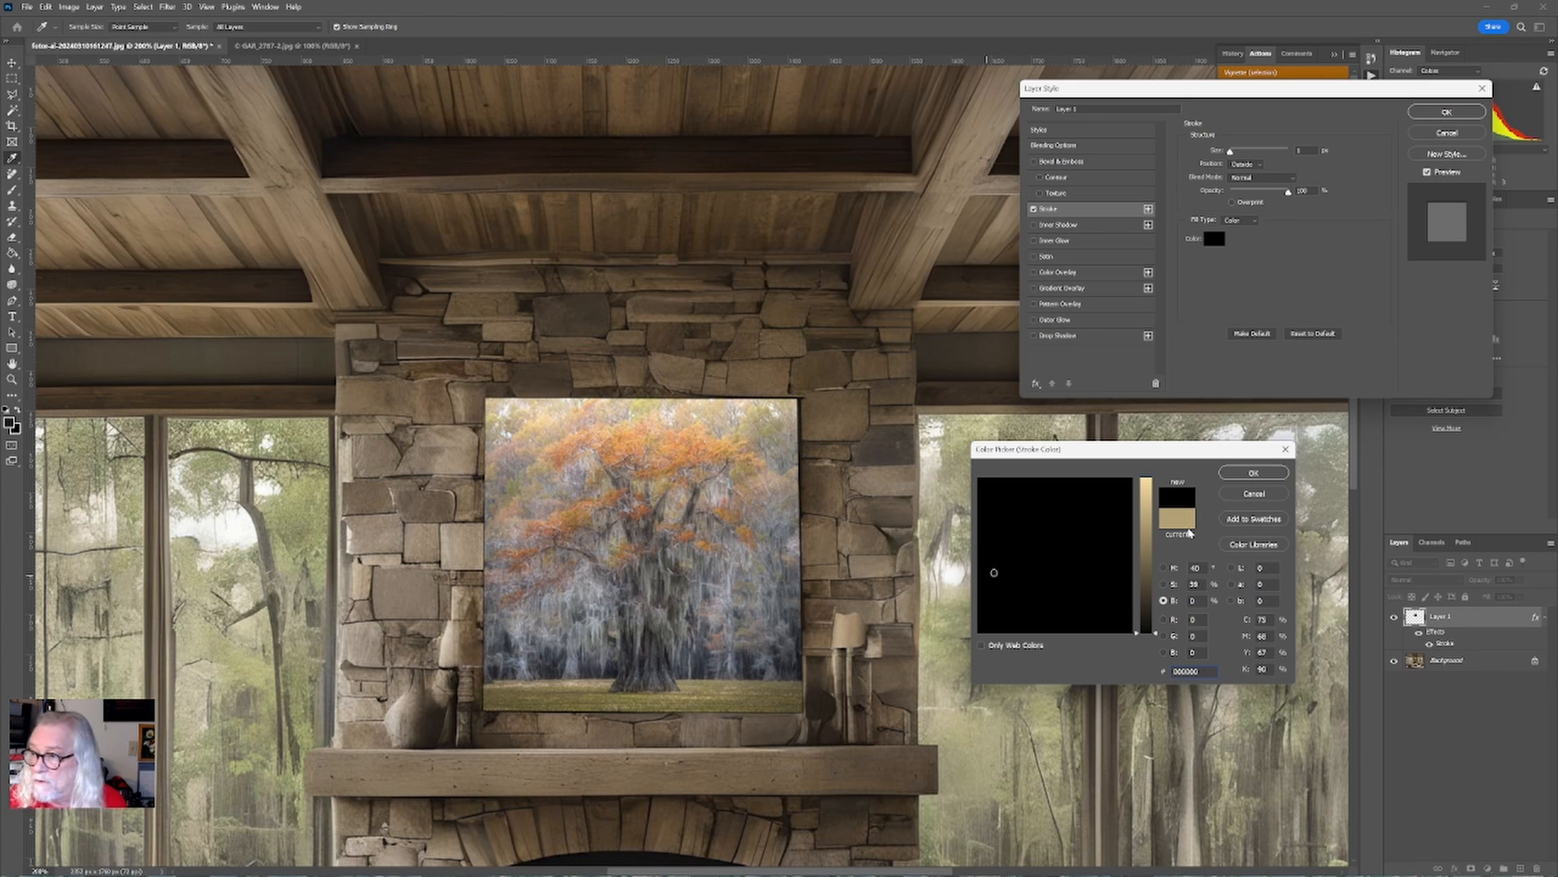
{"action": "left_click", "coordinate": [1145, 594]}
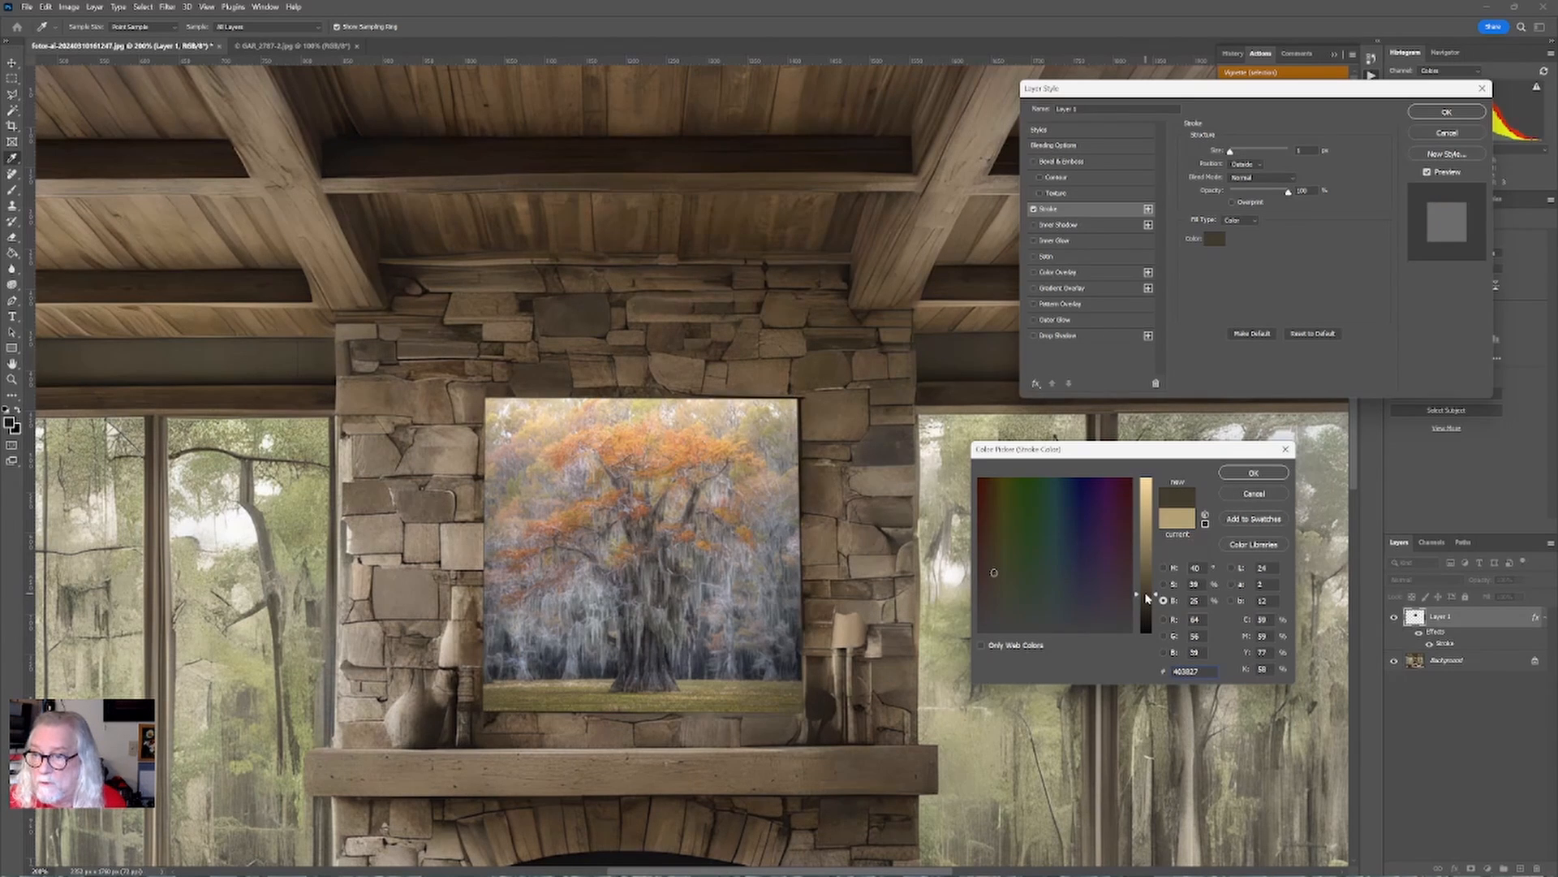
{"action": "left_click", "coordinate": [1147, 601]}
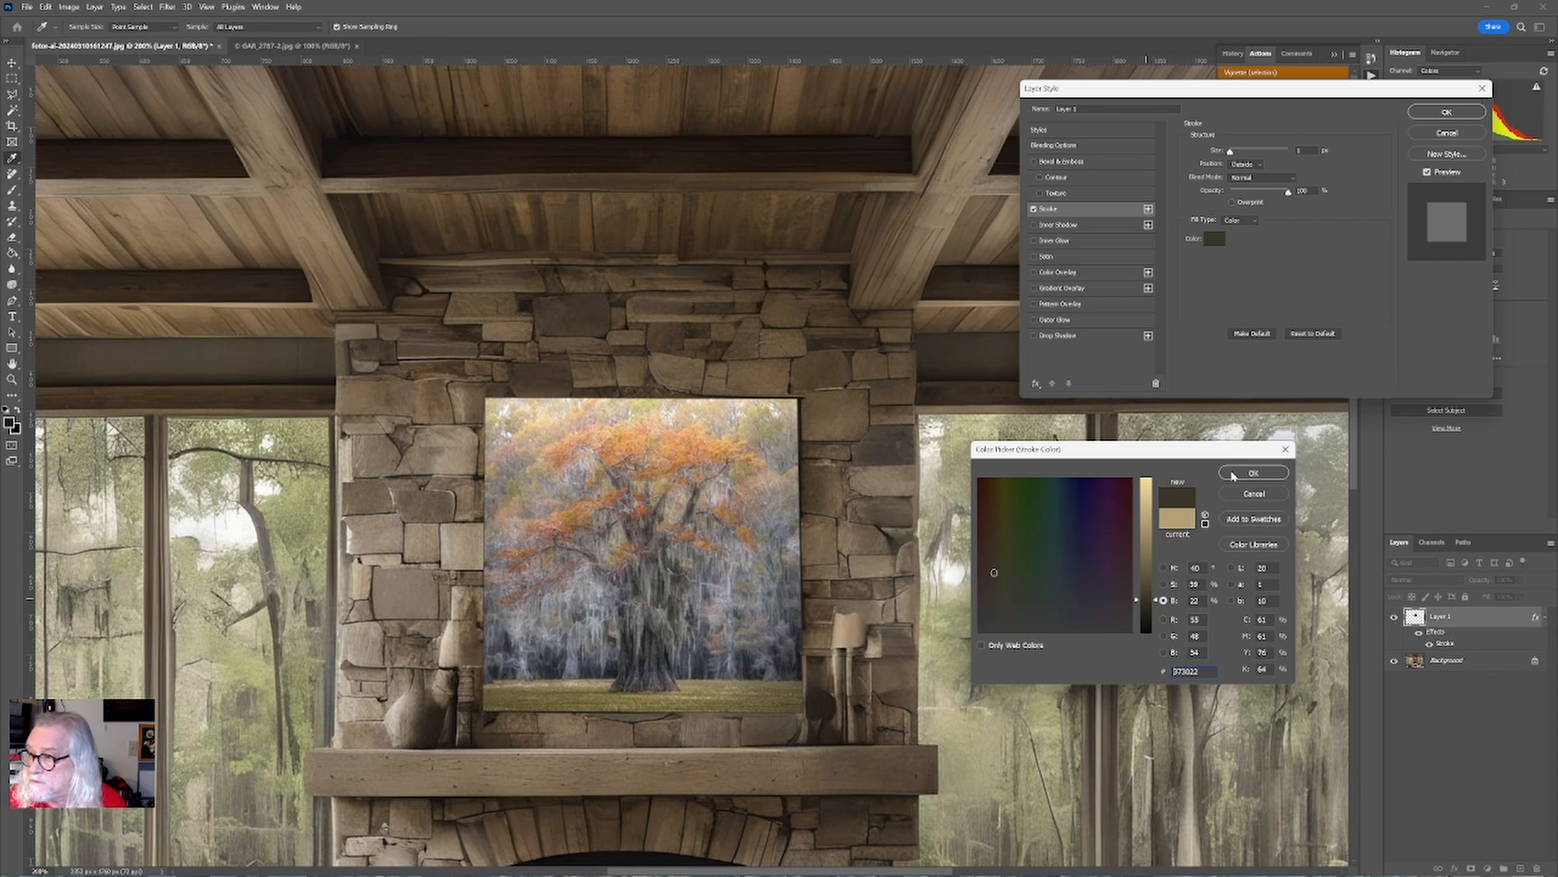
{"action": "left_click", "coordinate": [1233, 473]}
Set the stroke position to Inside, adjust its size, and apply the layer style.
{"action": "left_click", "coordinate": [1248, 165]}
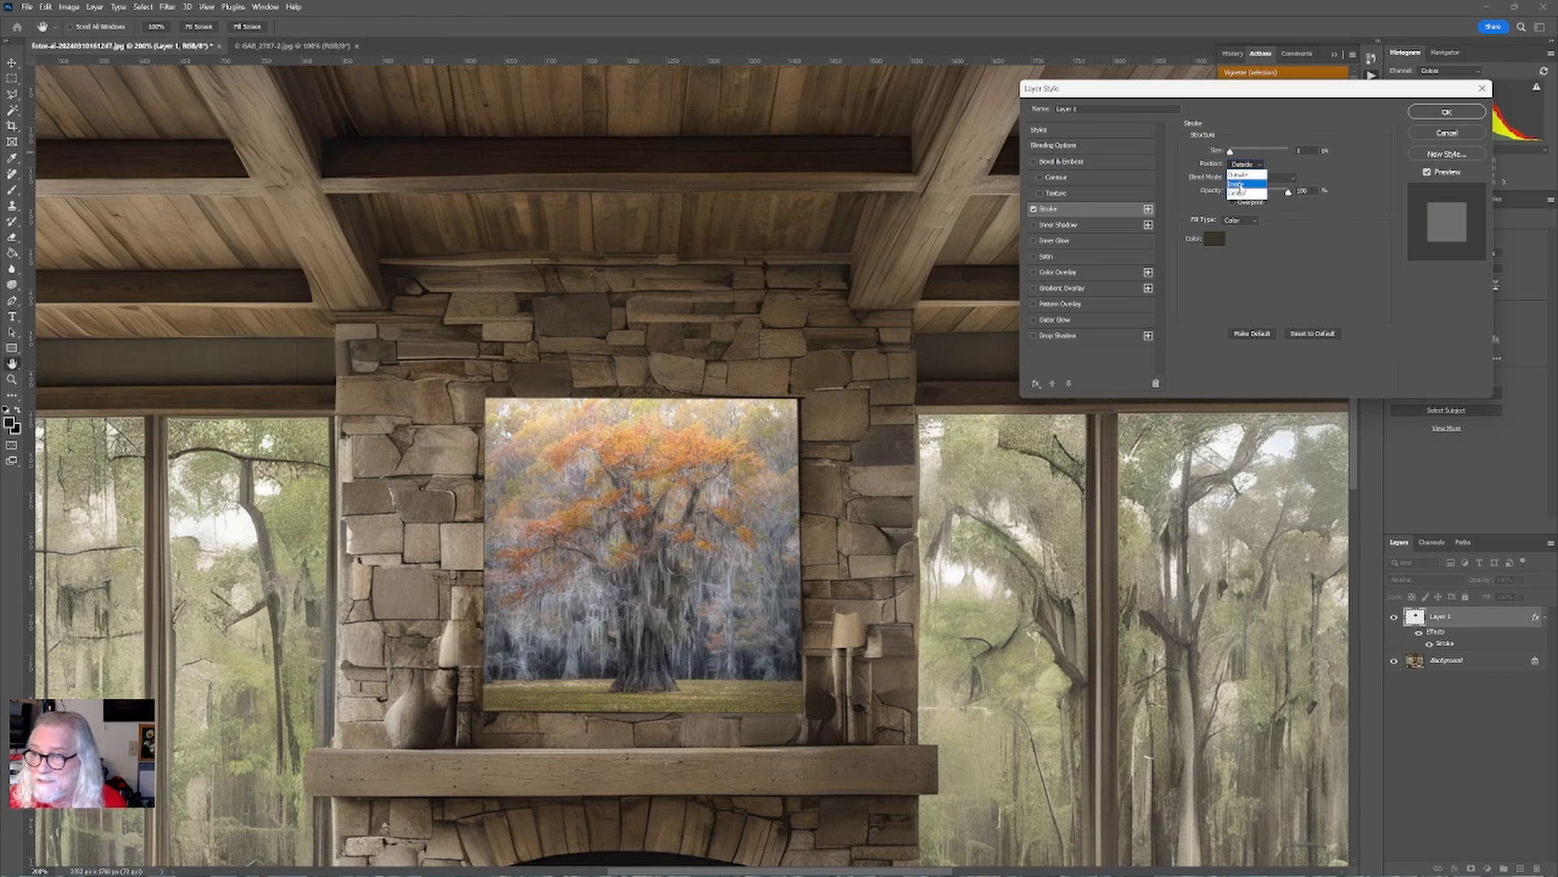
{"action": "left_click", "coordinate": [1238, 184]}
{"action": "left_click_drag", "start_coordinate": [1231, 152], "coordinate": [1234, 153]}
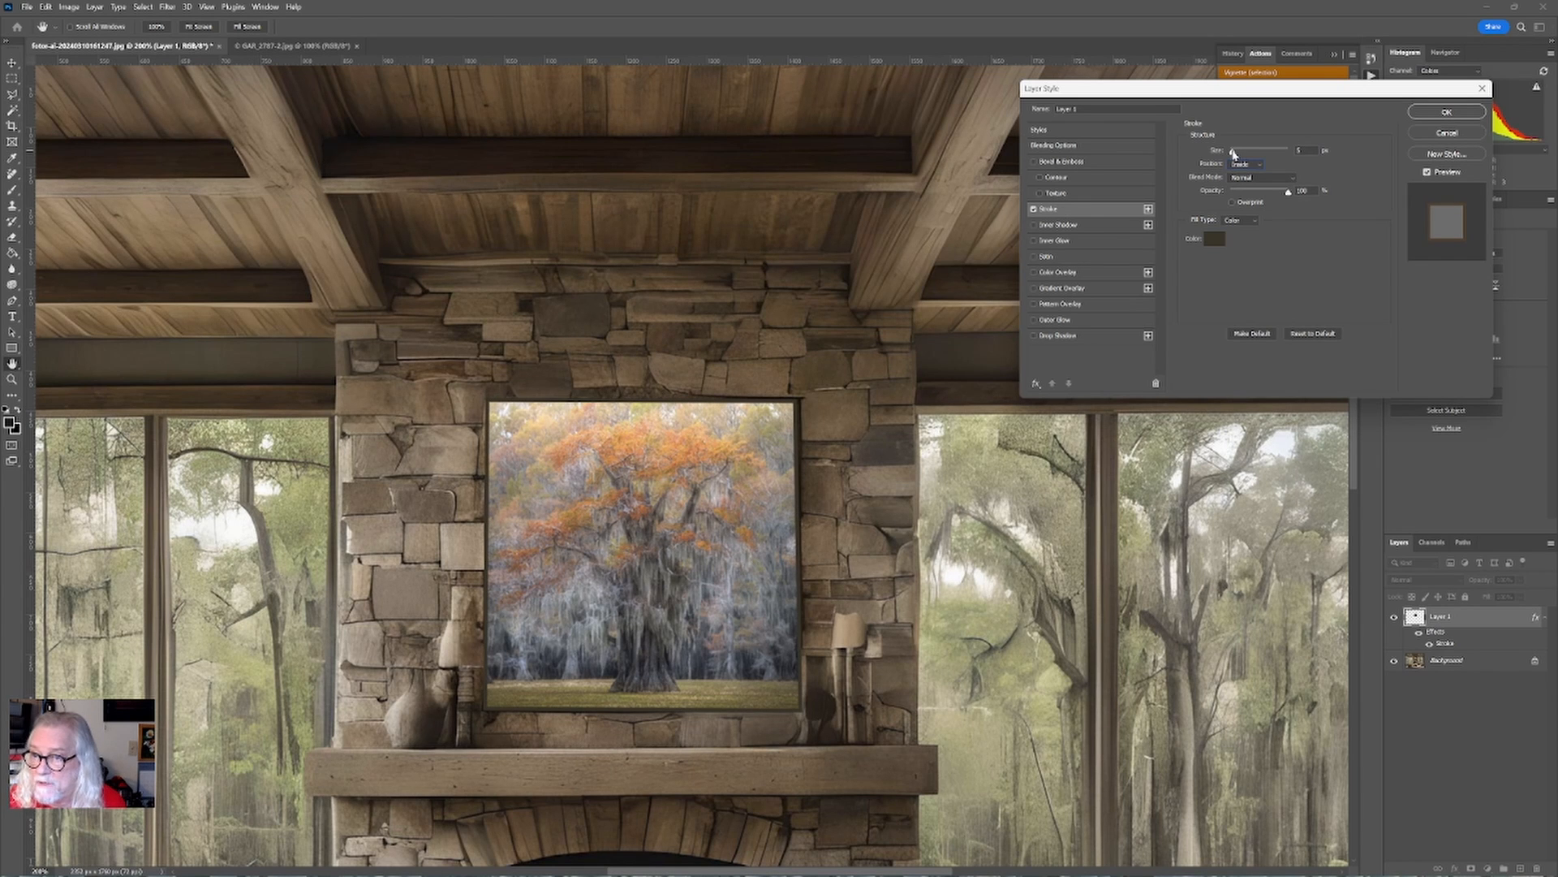
{"action": "left_click", "coordinate": [1430, 113]}
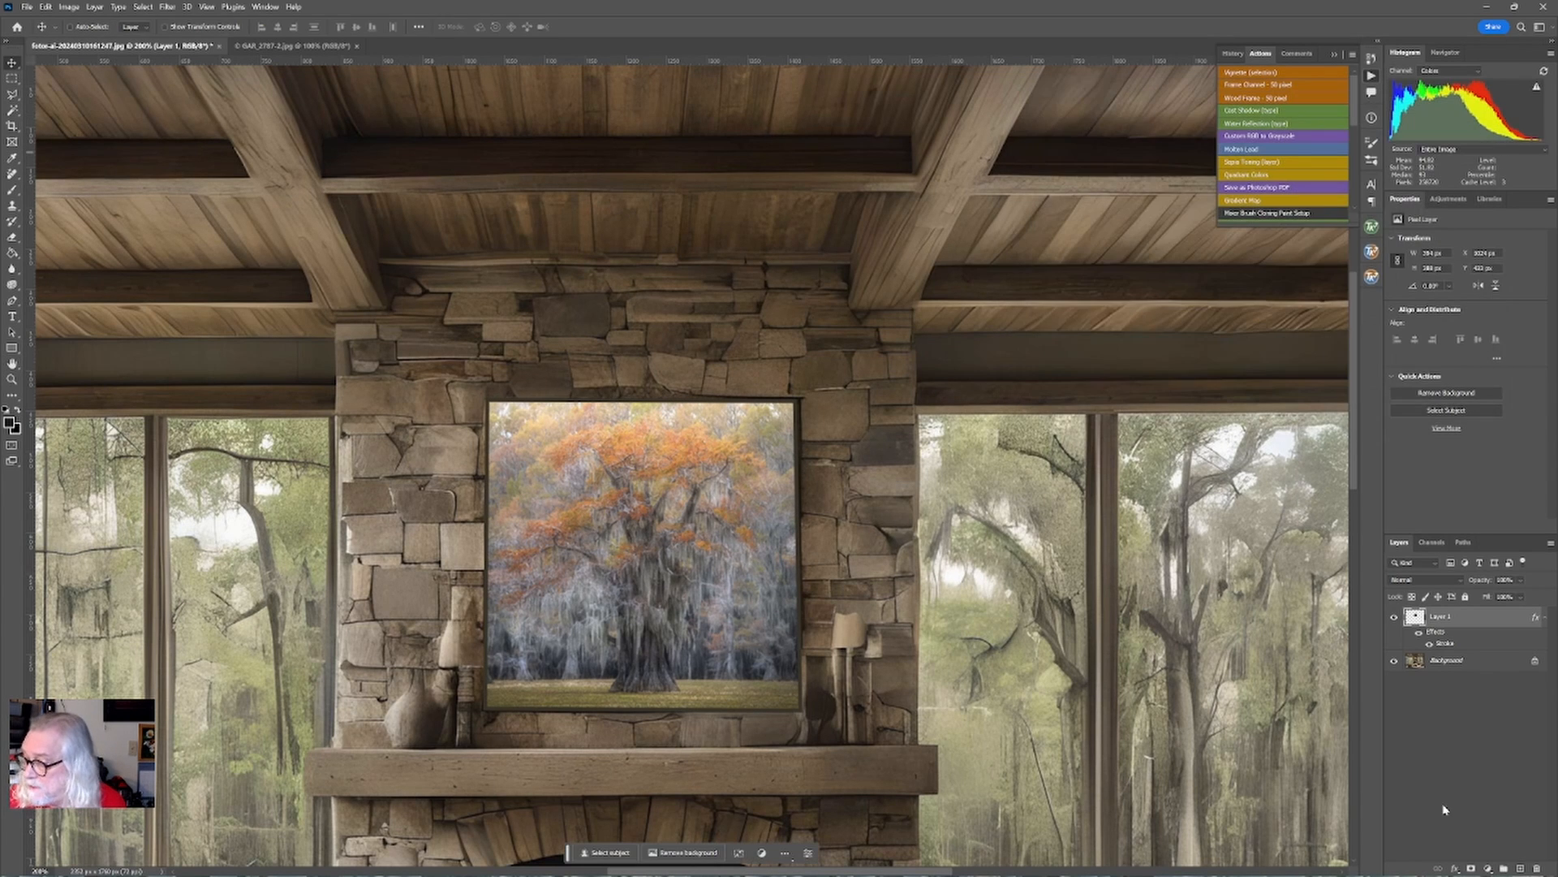
Add a Drop Shadow layer style to the tree layer, adjusting its opacity, angle, spread and size.
{"action": "left_click", "coordinate": [1455, 869]}
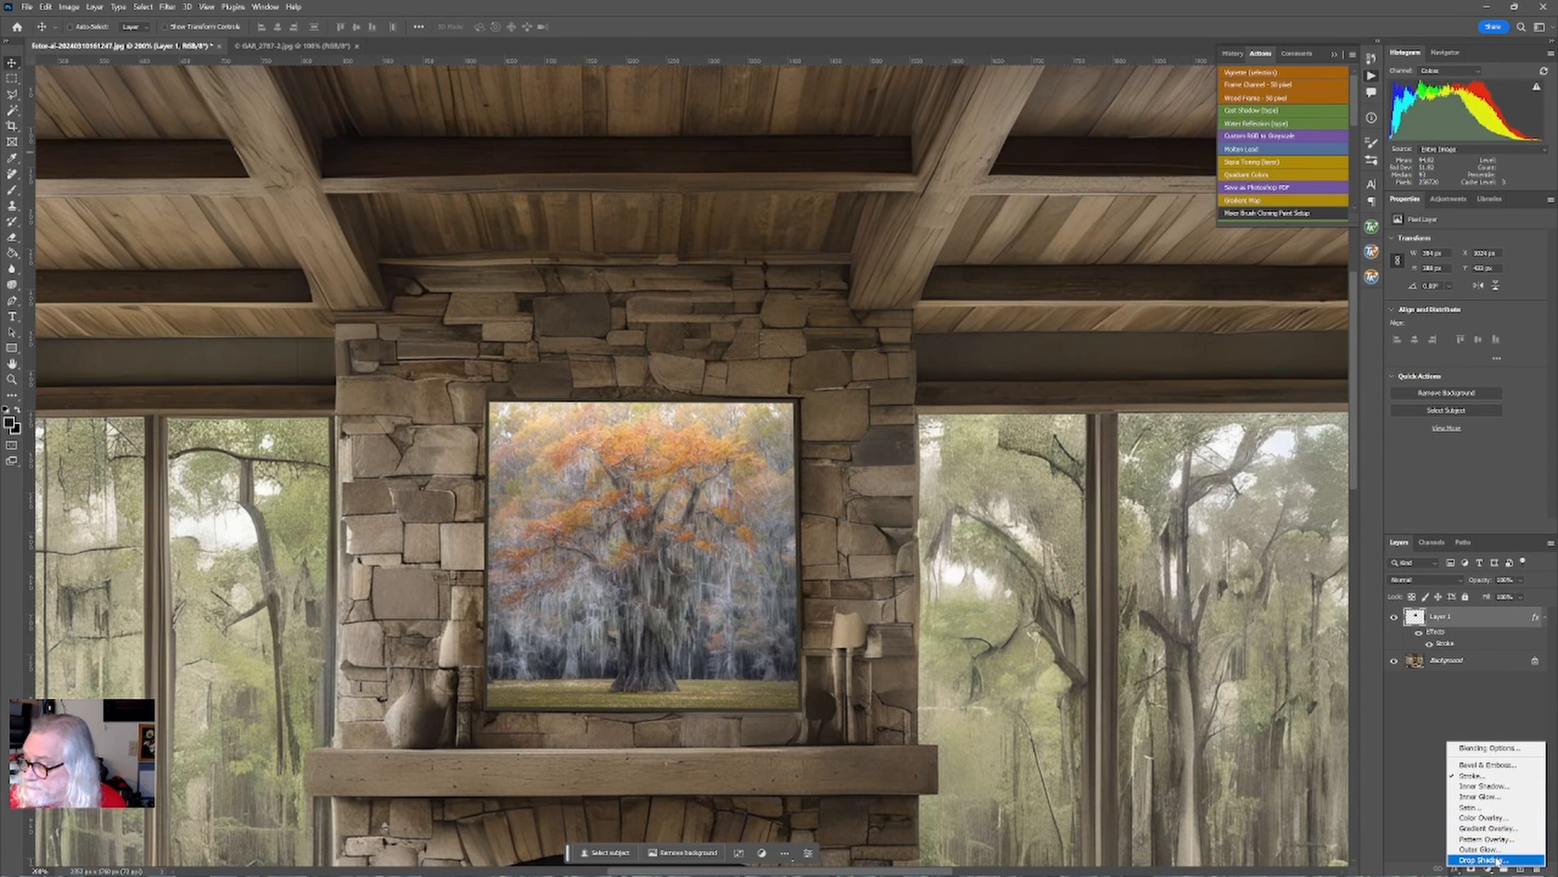
{"action": "left_click", "coordinate": [1483, 860]}
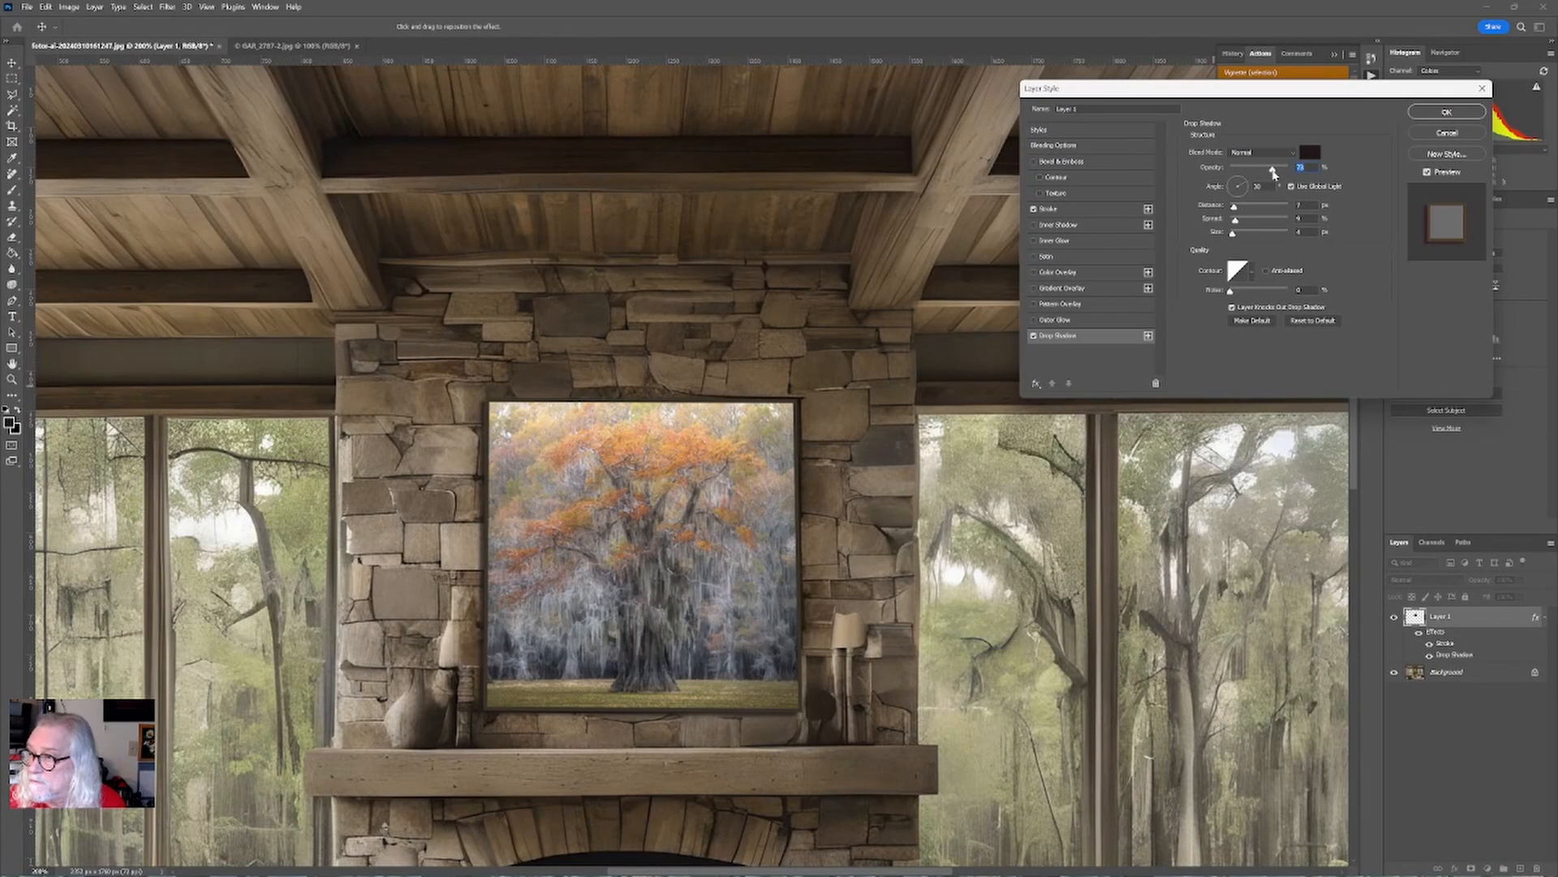
{"action": "mouse_move", "coordinate": [1234, 207]}
{"action": "left_mouse_down"}
{"action": "mouse_move", "coordinate": [1256, 223]}
{"action": "mouse_move", "coordinate": [1239, 224]}
{"action": "mouse_move", "coordinate": [1238, 191]}
{"action": "left_mouse_up"}
{"action": "left_click", "coordinate": [1236, 183]}
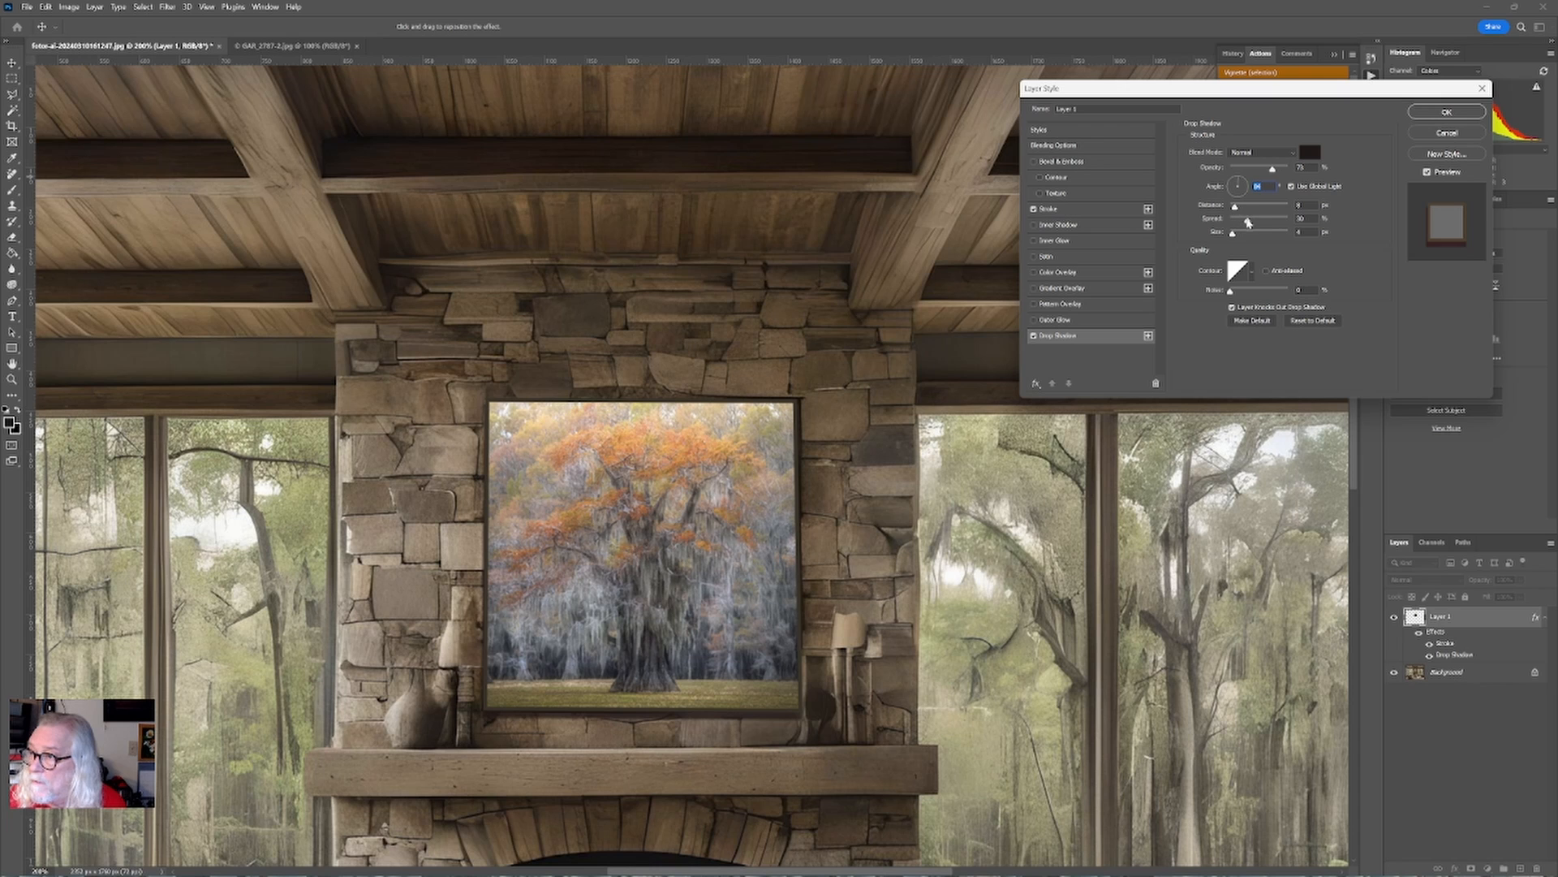
{"action": "left_click_drag", "start_coordinate": [1234, 207], "coordinate": [1233, 185]}
{"action": "left_click", "coordinate": [1235, 185]}
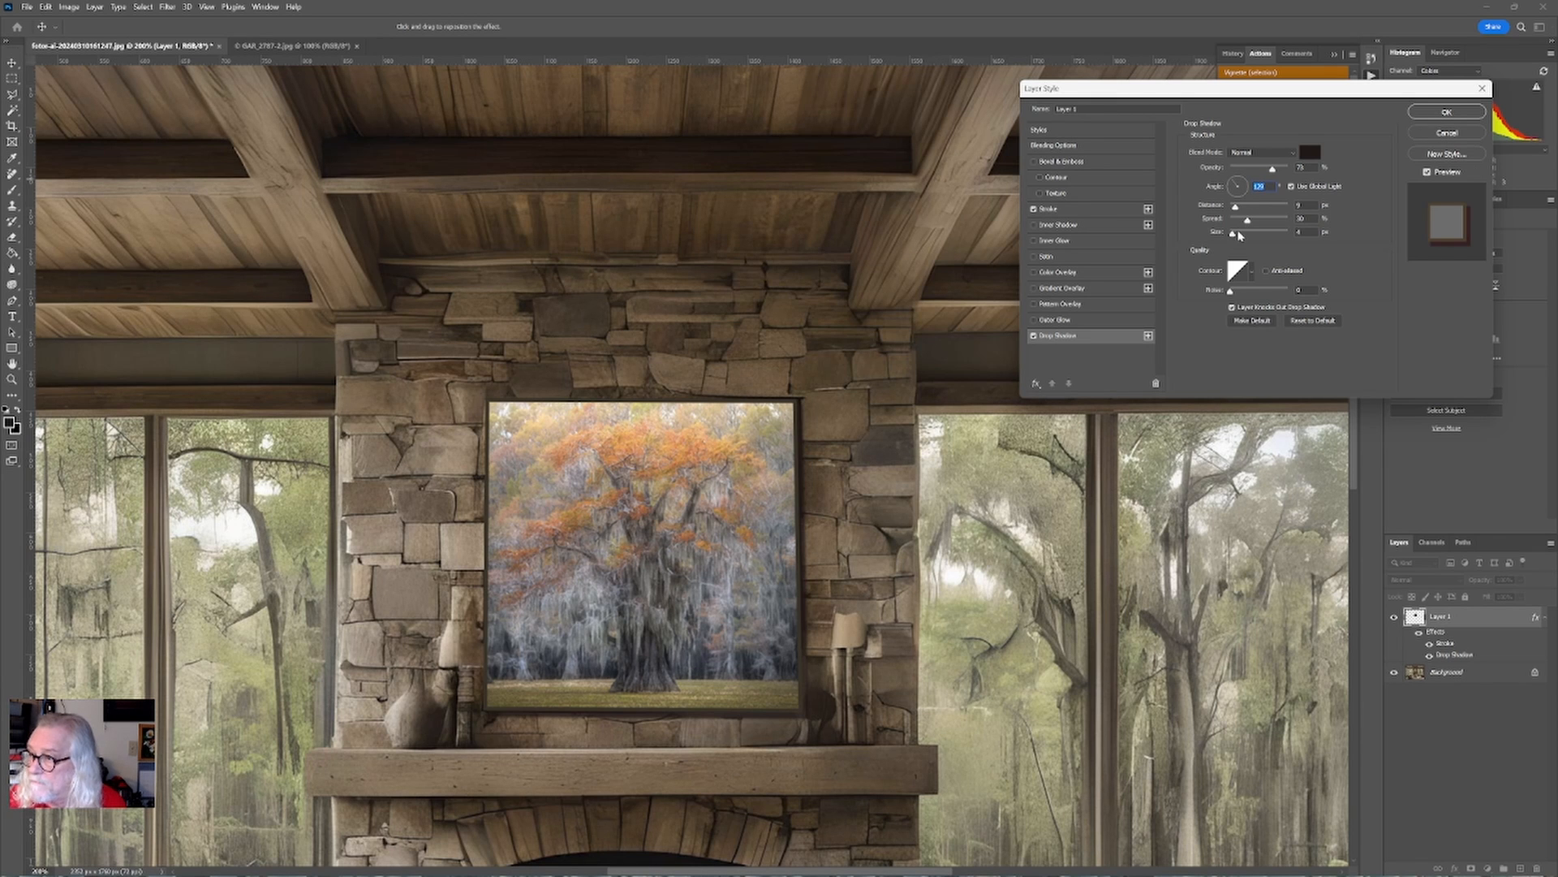
{"action": "left_click_drag", "start_coordinate": [1233, 233], "coordinate": [1237, 235]}
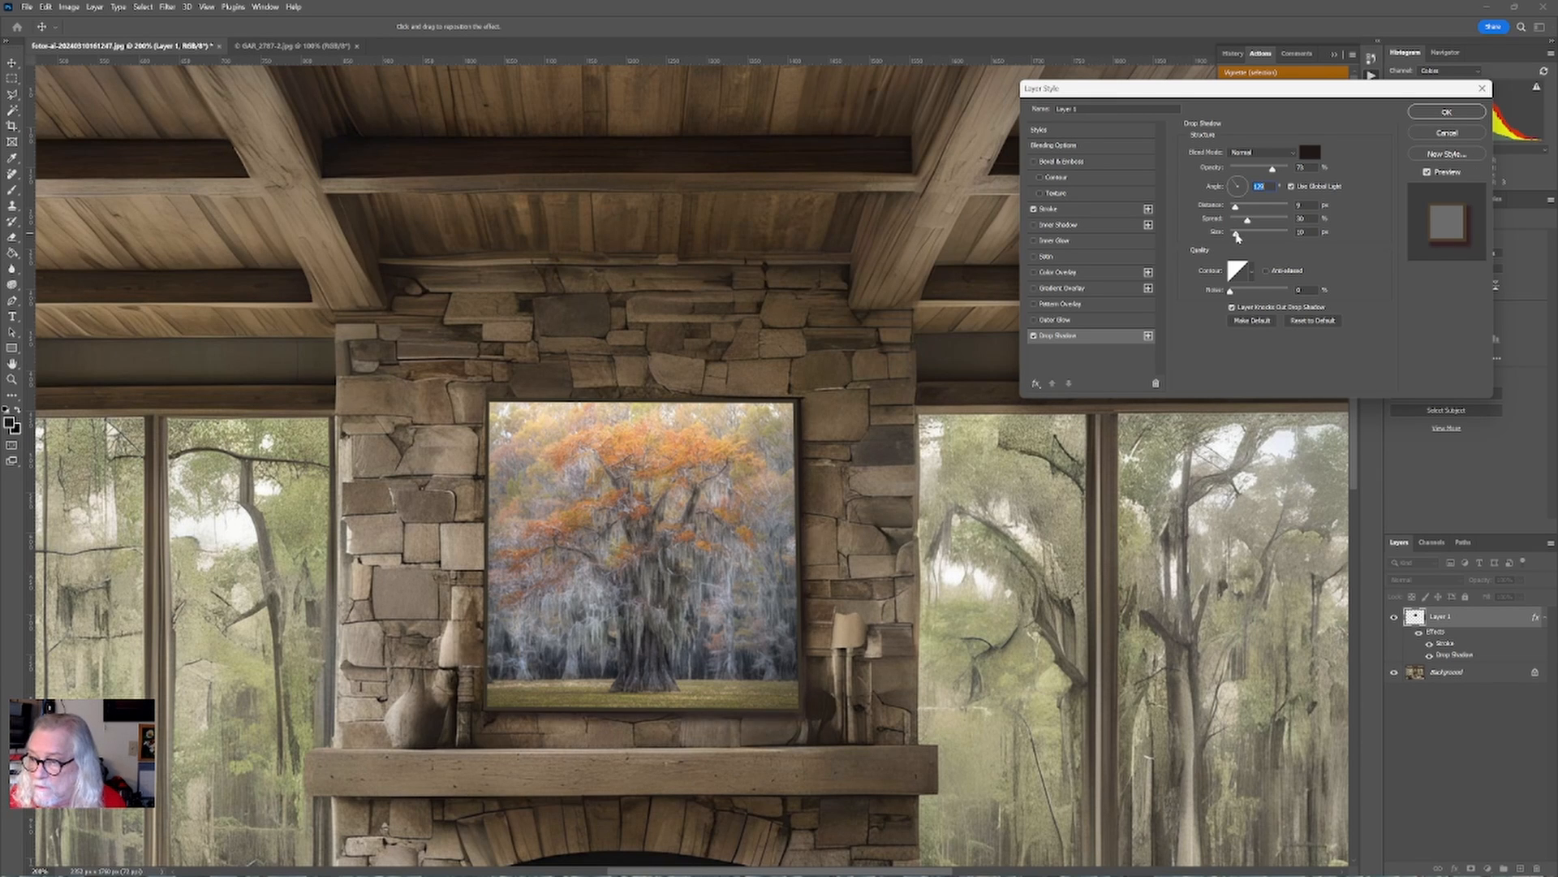
{"action": "left_click", "coordinate": [1439, 112]}
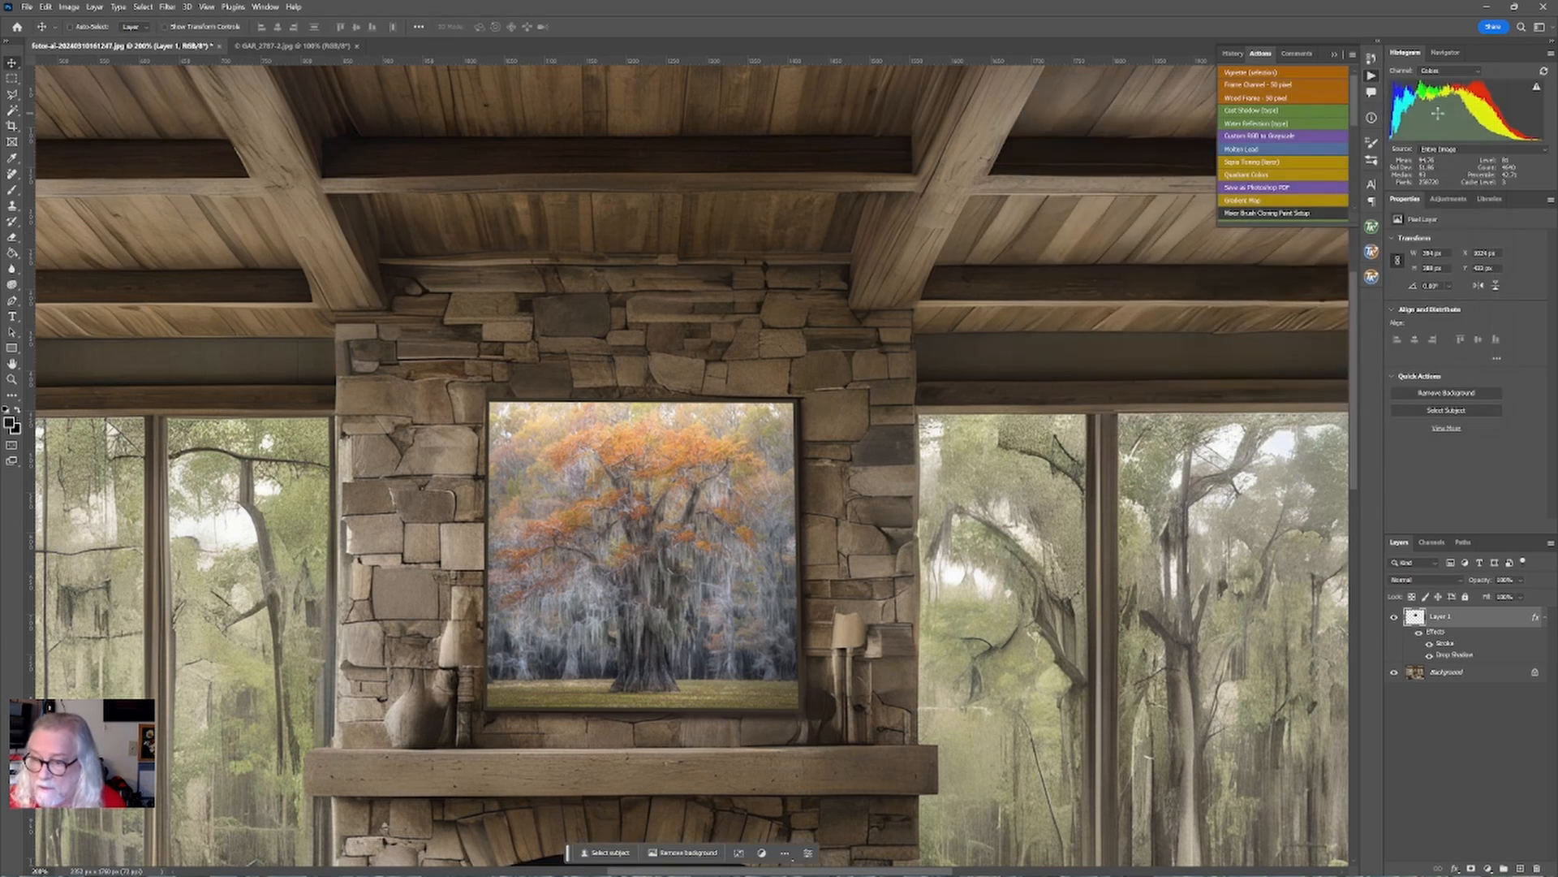
Flatten the image into a single background layer.
{"action": "key", "text": "ctrl+minus"}
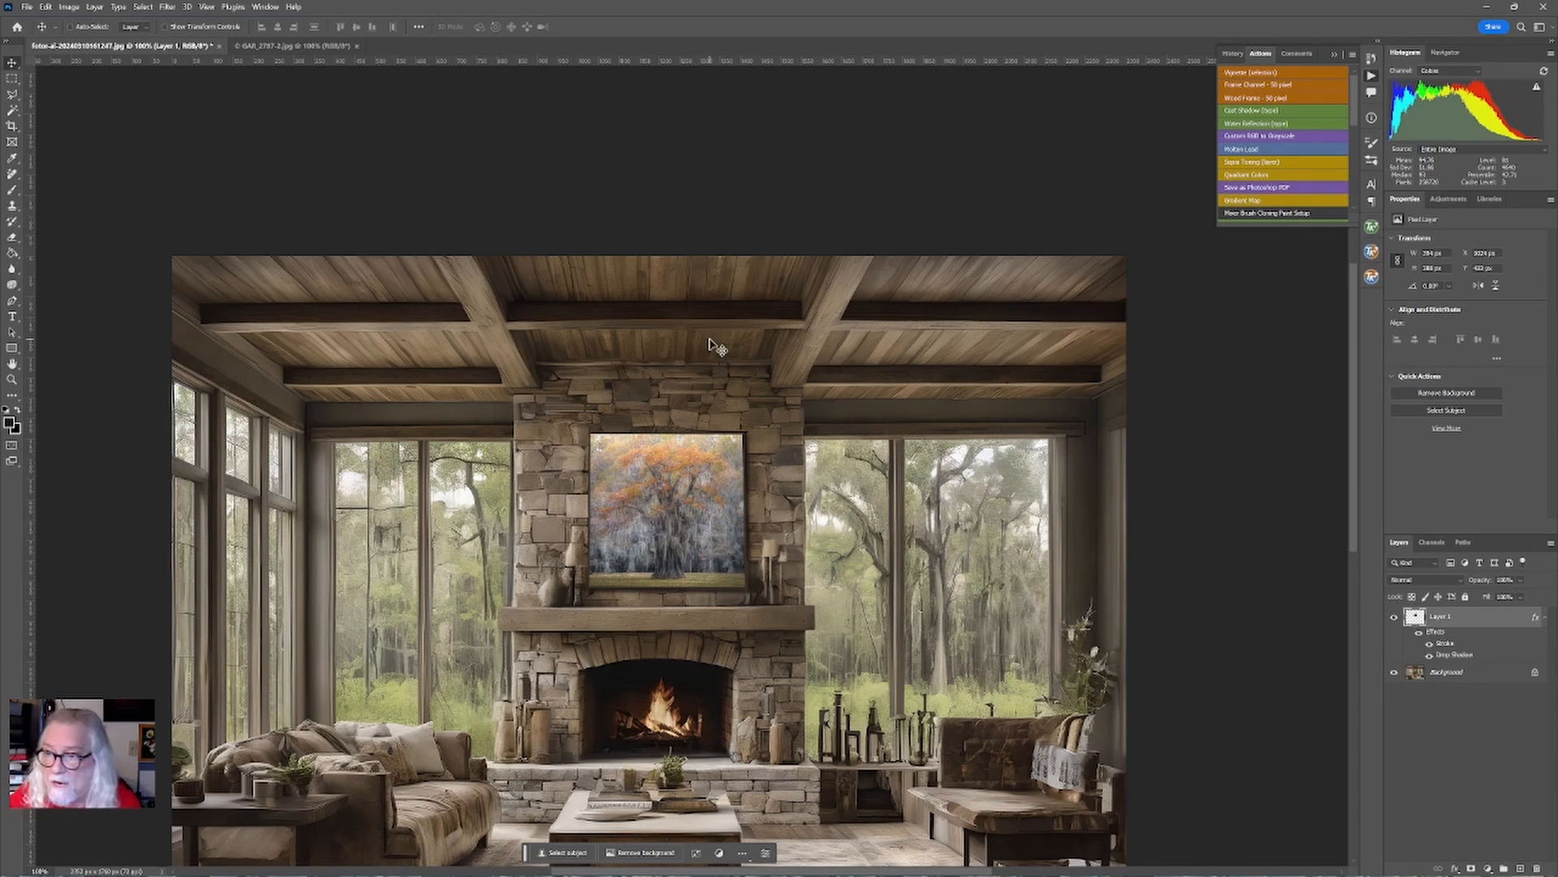
{"action": "left_click", "coordinate": [95, 7]}
{"action": "left_click", "coordinate": [116, 449]}
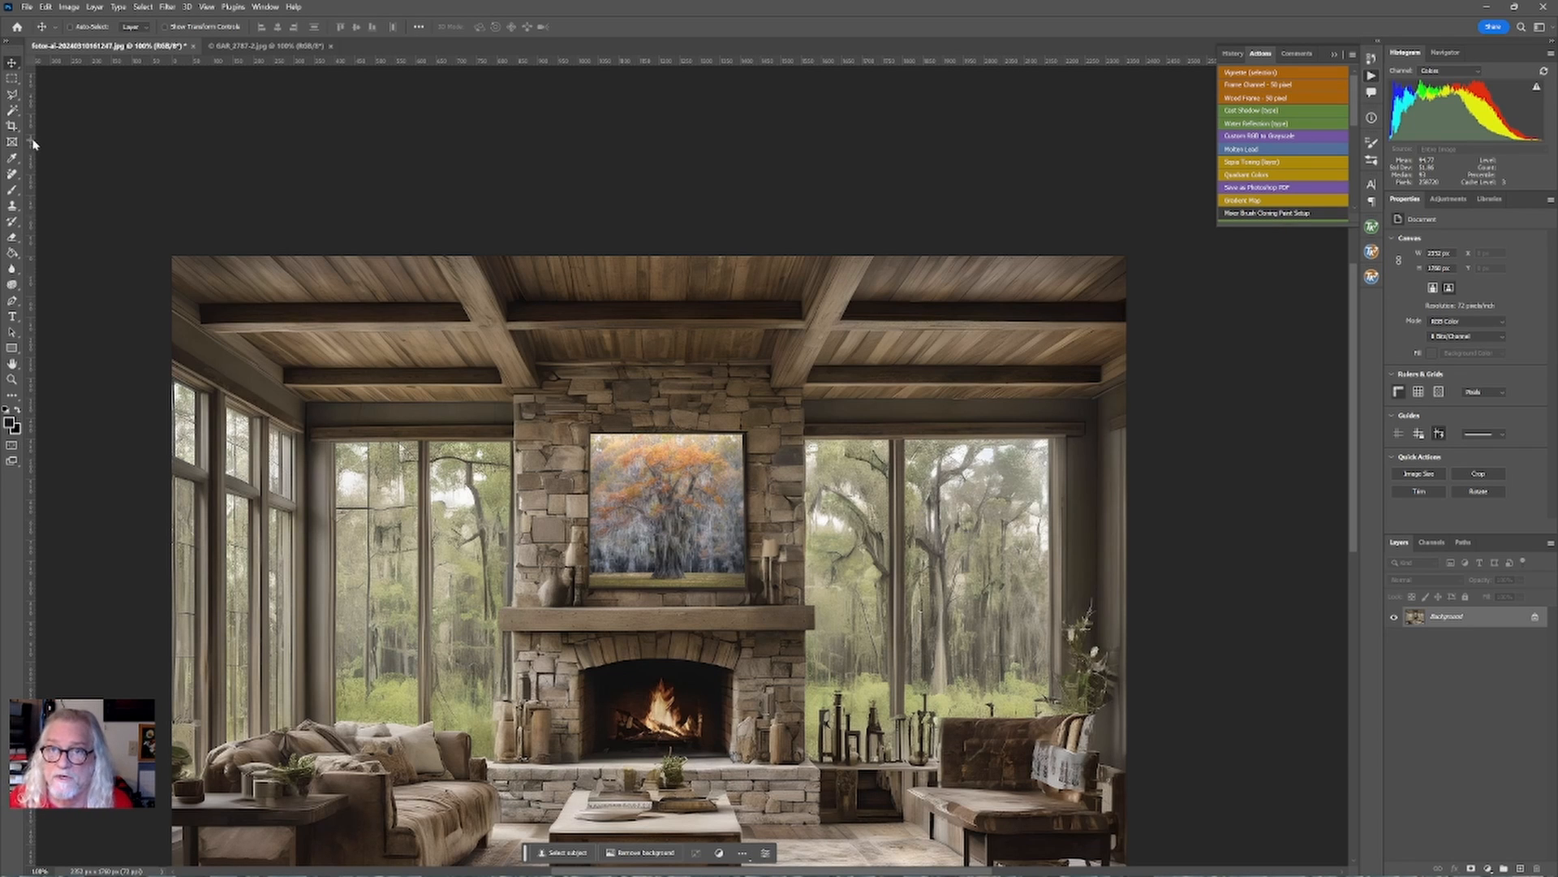
Export the image with Save for Web (Legacy) as a JPEG at Medium quality.
{"action": "left_click", "coordinate": [29, 8]}
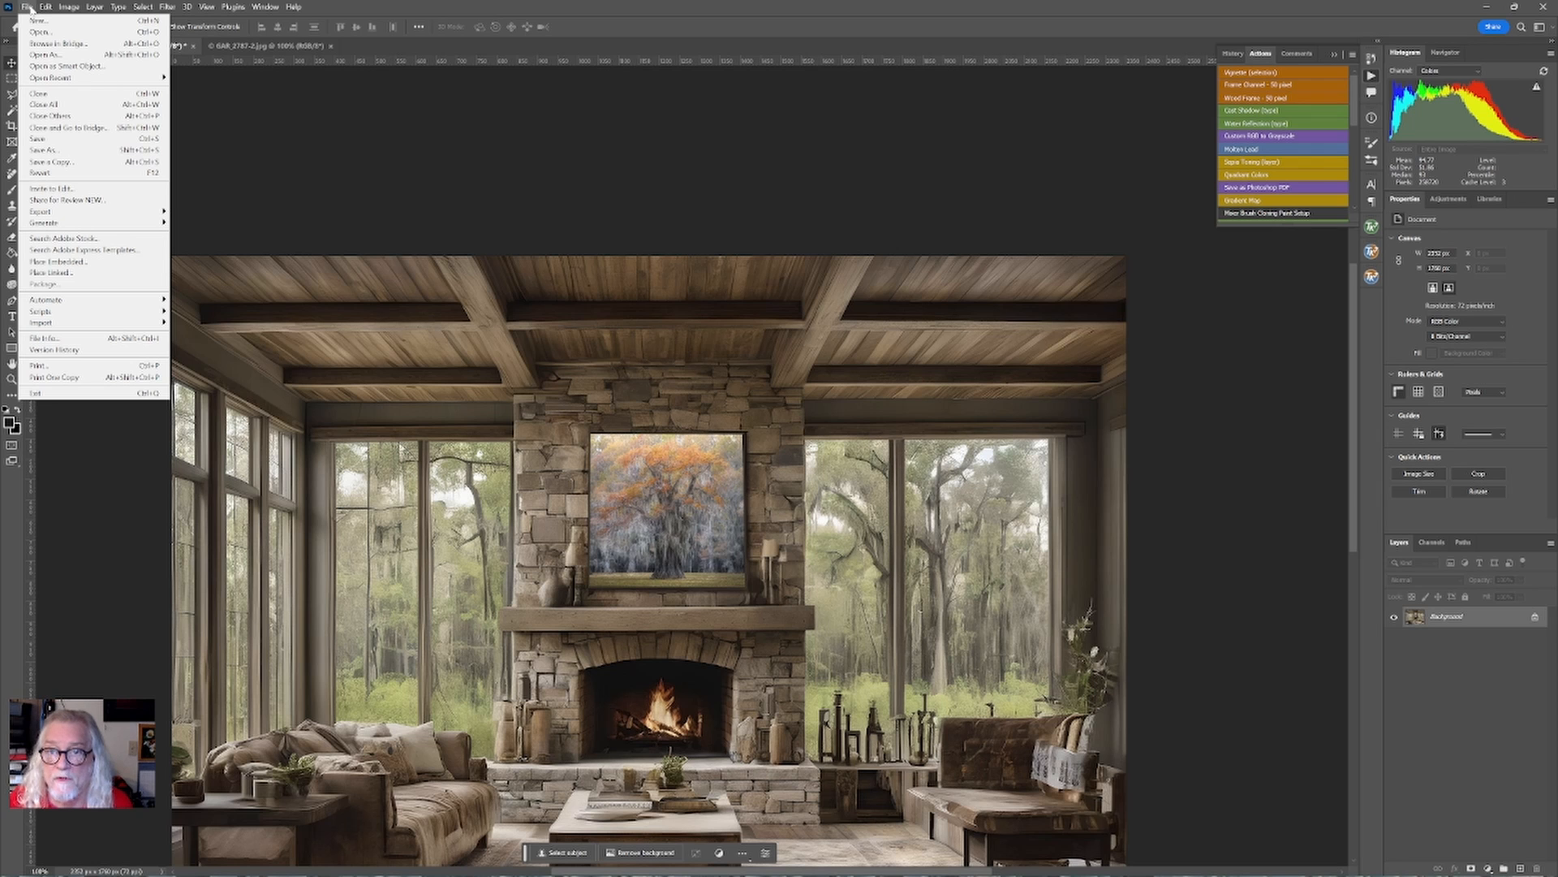
{"action": "mouse_move", "coordinate": [130, 213]}
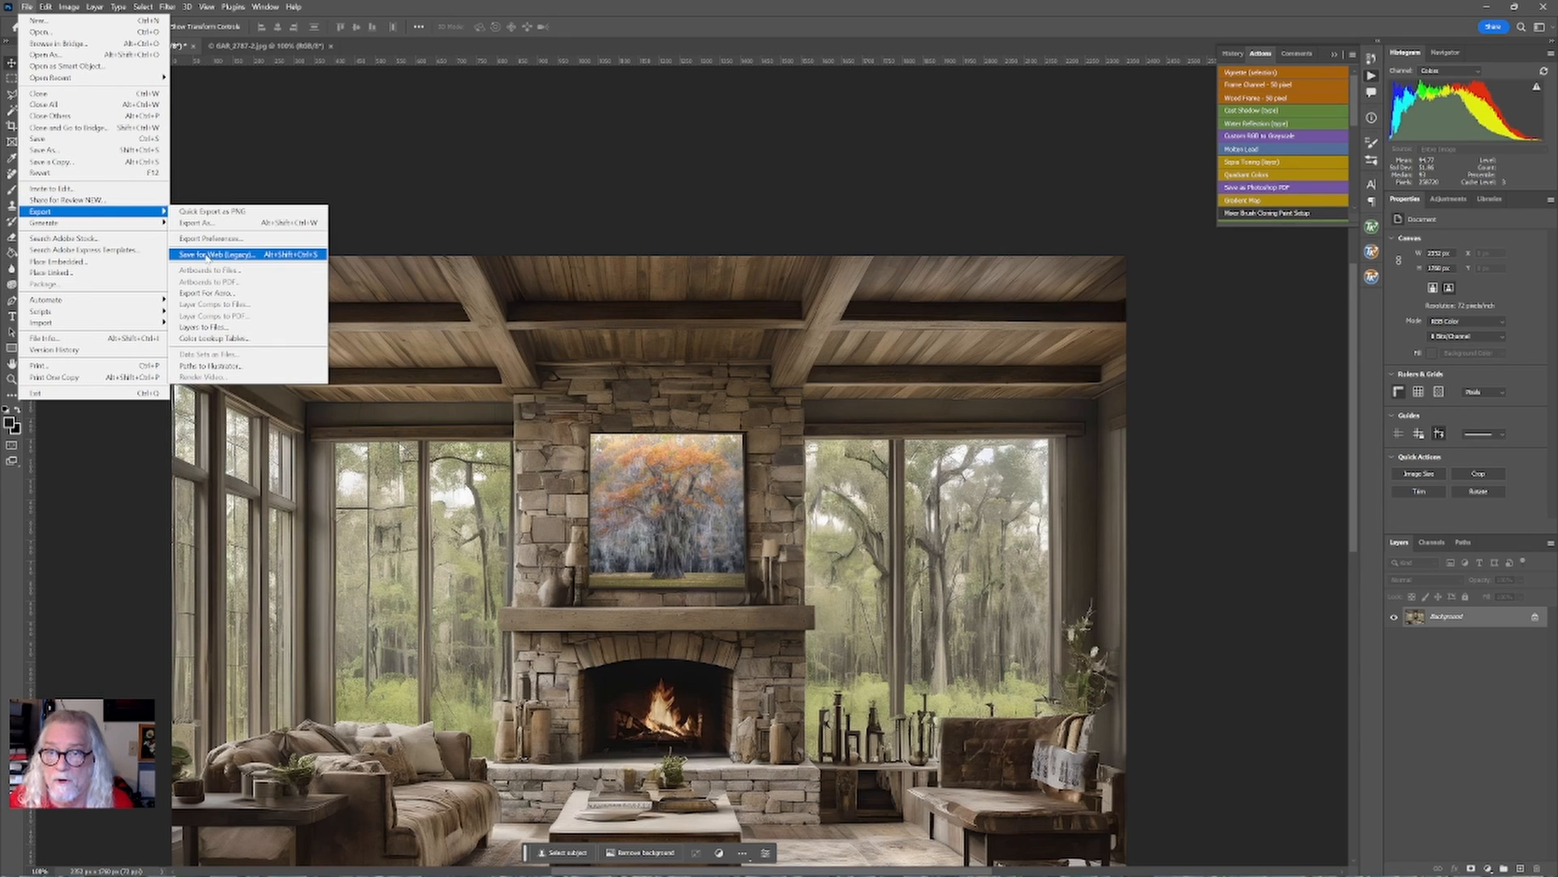
{"action": "left_click", "coordinate": [207, 256]}
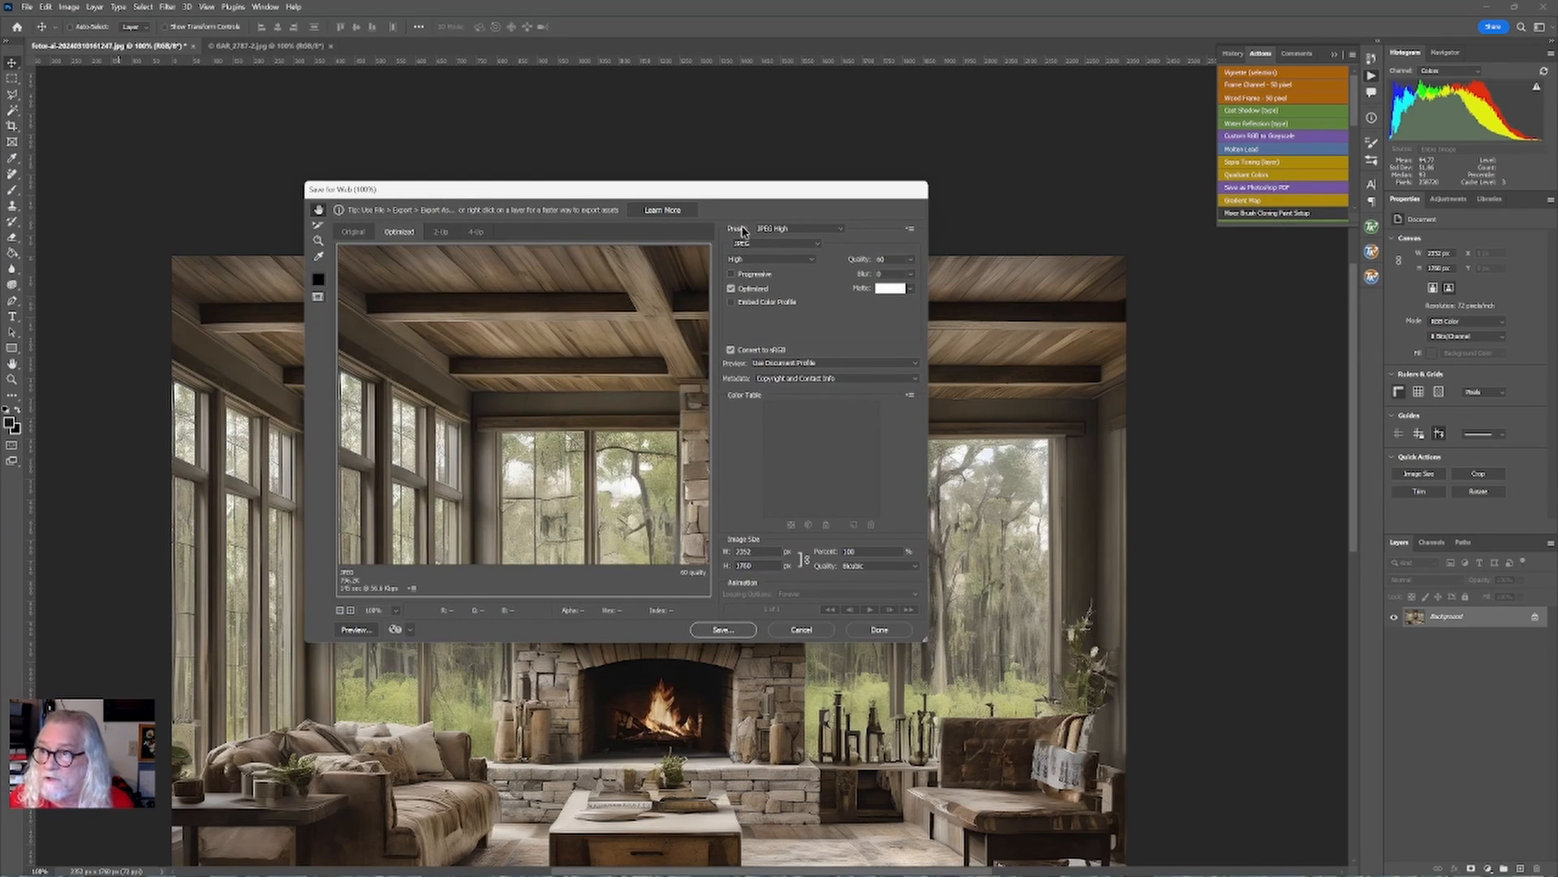
{"action": "left_click", "coordinate": [740, 259]}
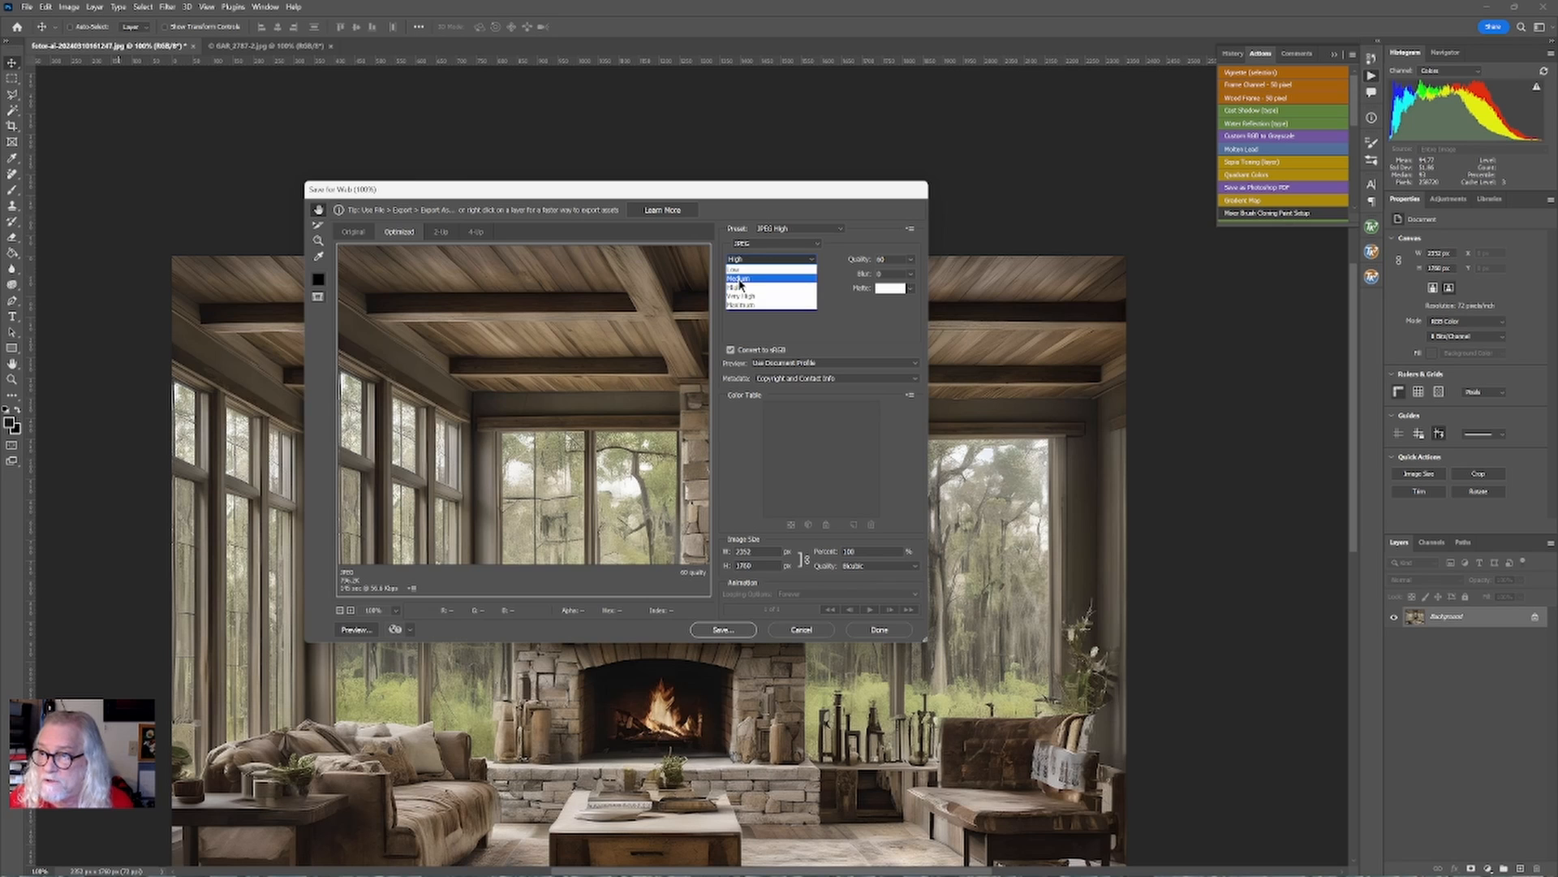
{"action": "left_click", "coordinate": [738, 277]}
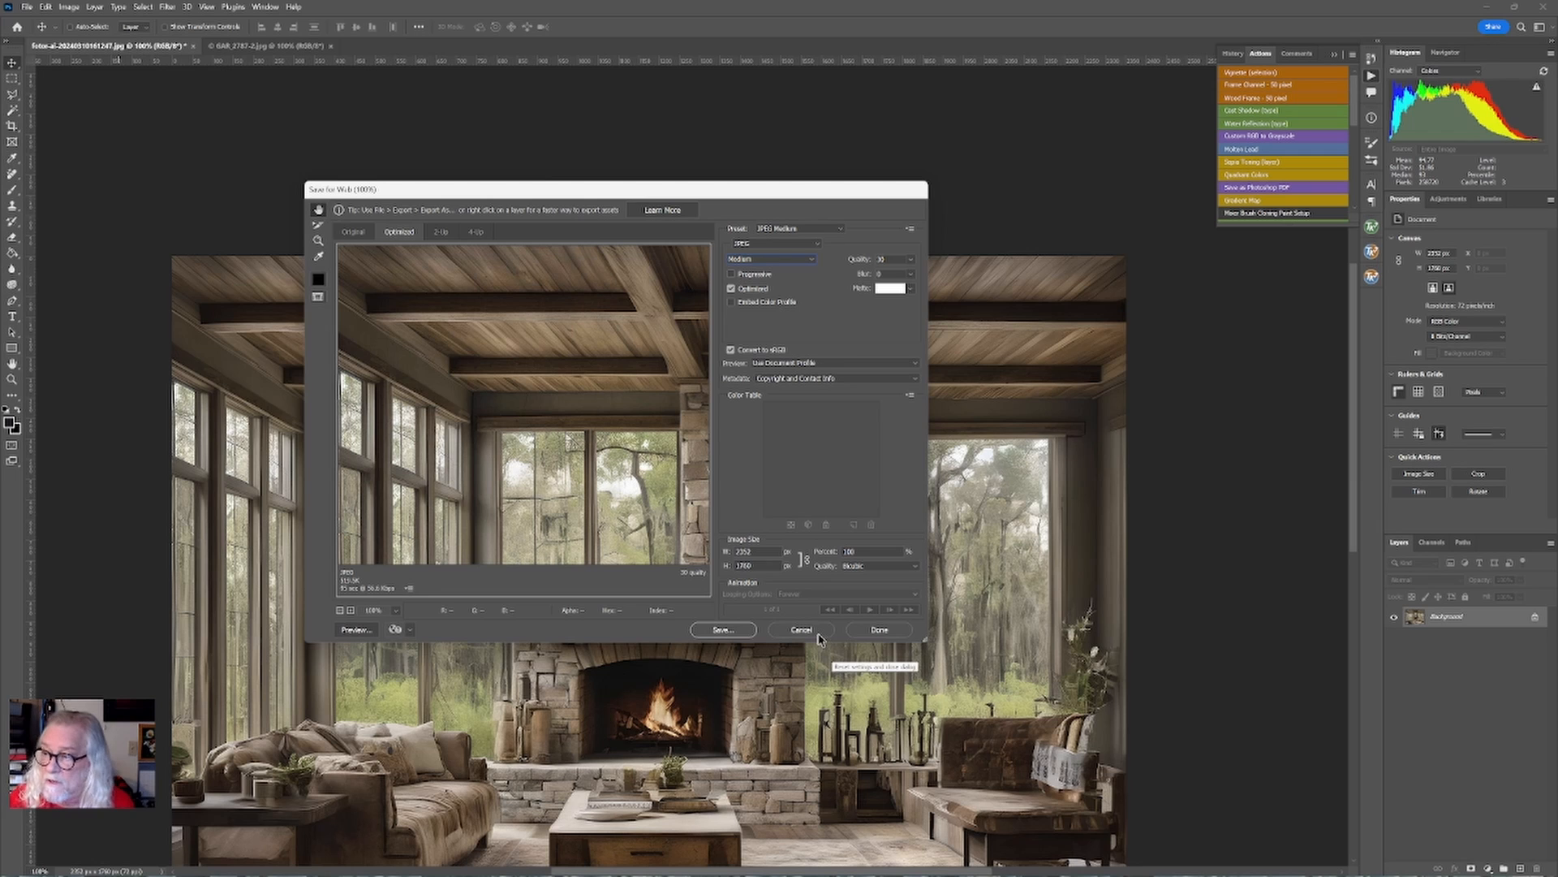
{"action": "left_click", "coordinate": [733, 631]}
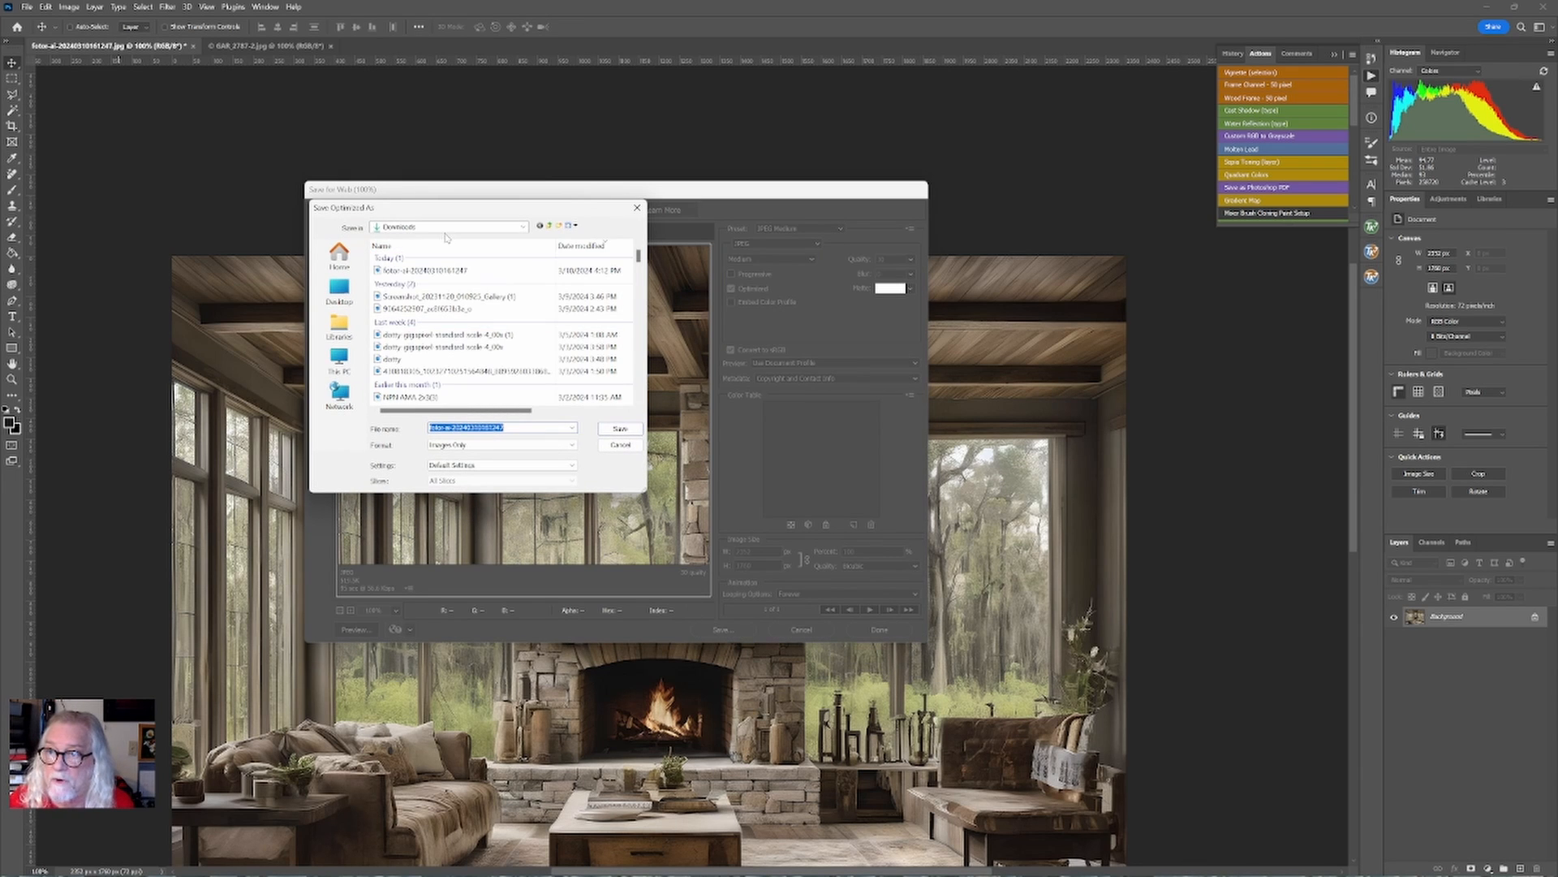
Choose the living room mock-ups folder inside Pictures as the export's save location.
{"action": "left_click", "coordinate": [443, 229]}
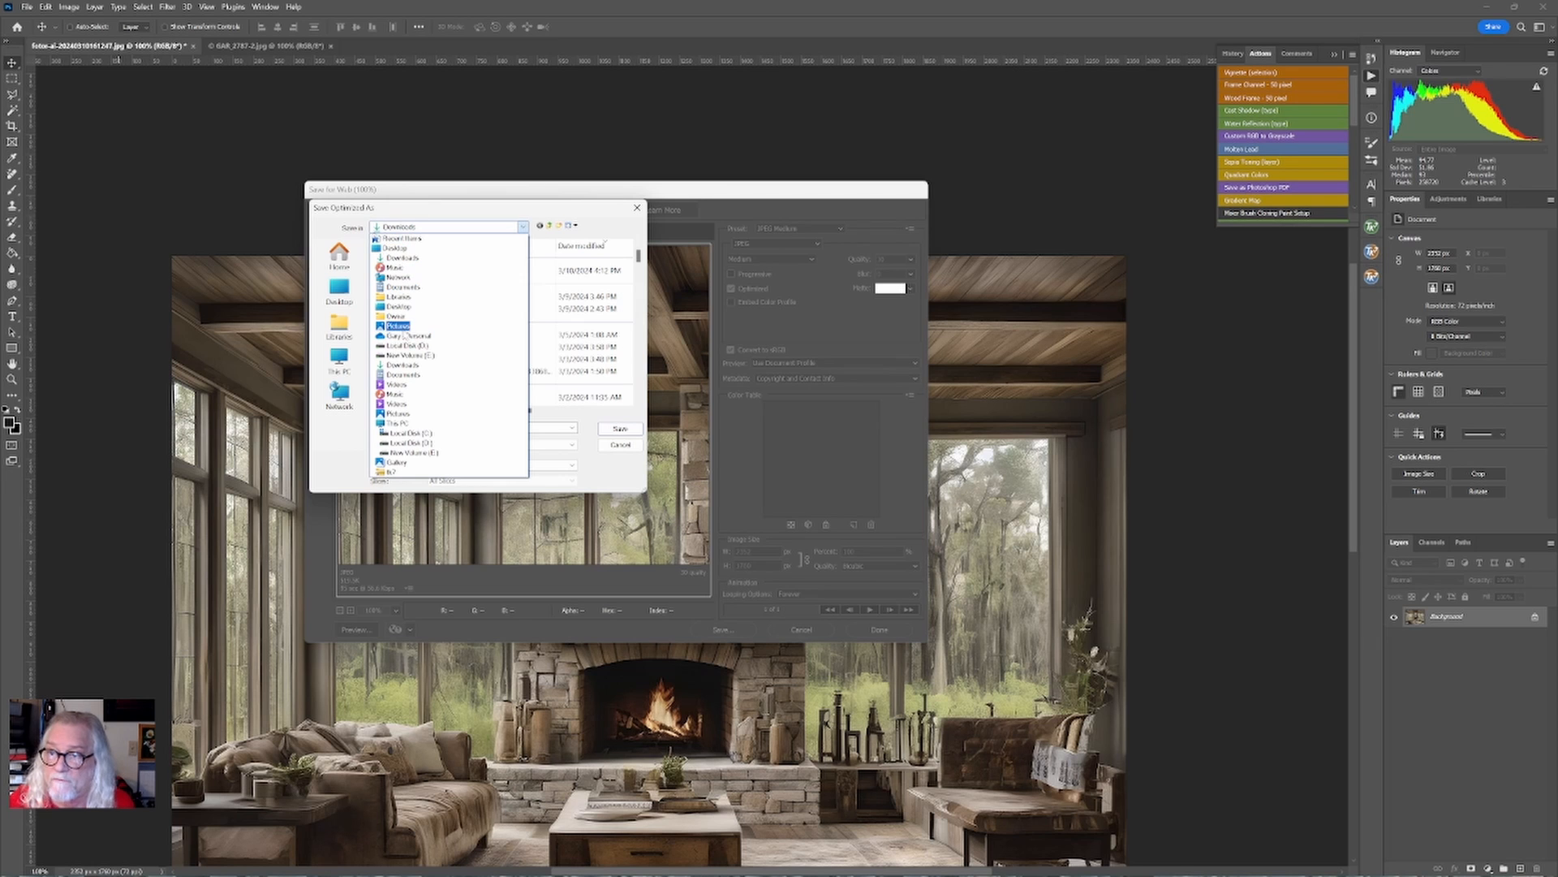
{"action": "left_click", "coordinate": [399, 328]}
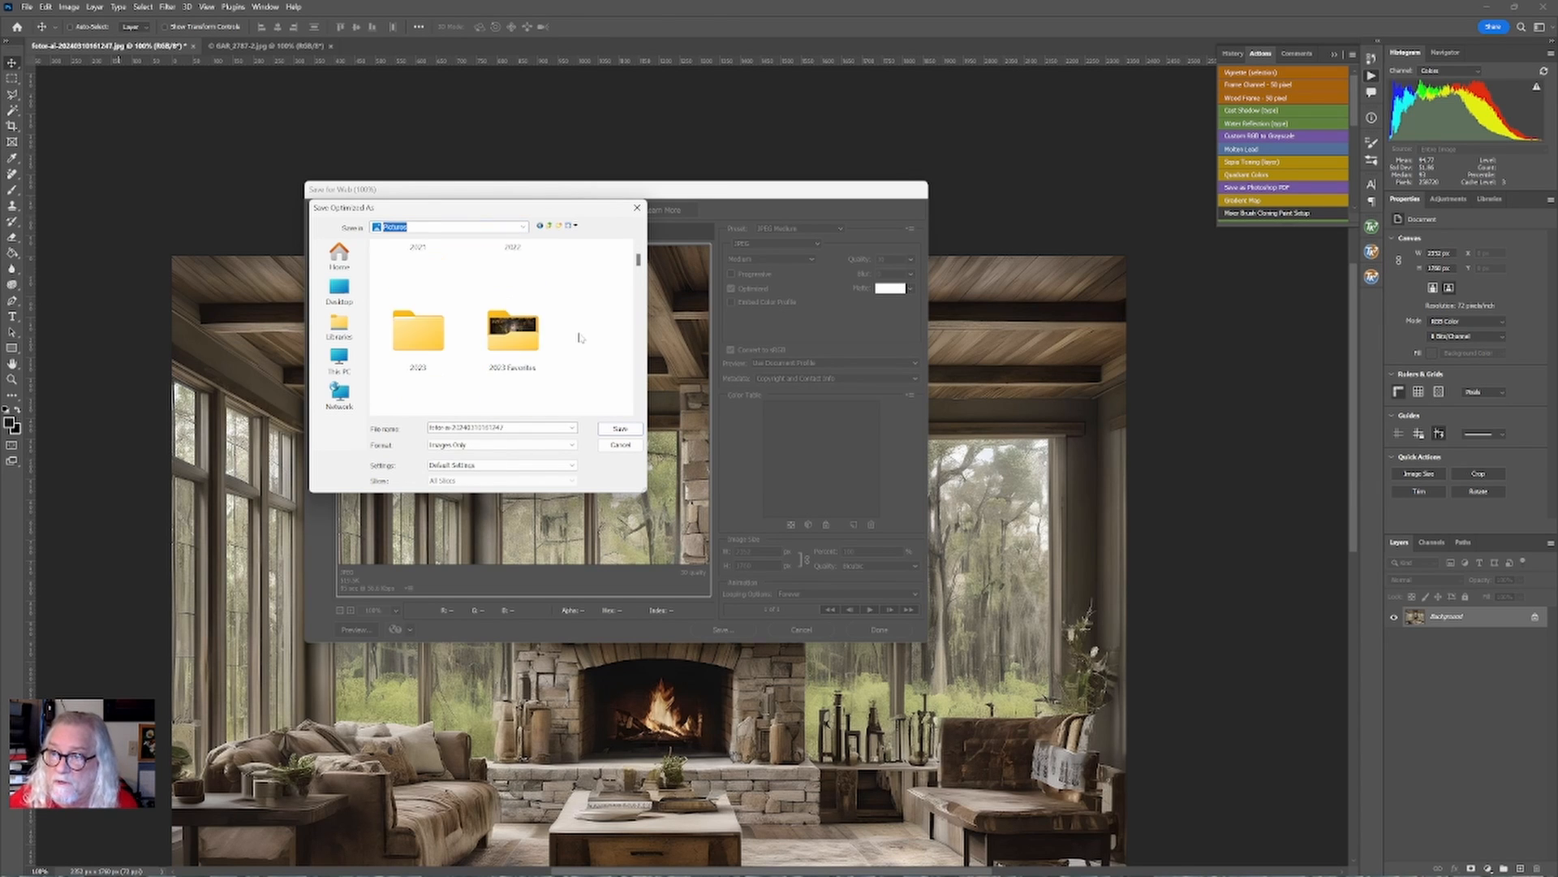
{"action": "scroll", "coordinate": [579, 337], "scroll_direction": "down", "scroll_amount": 2}
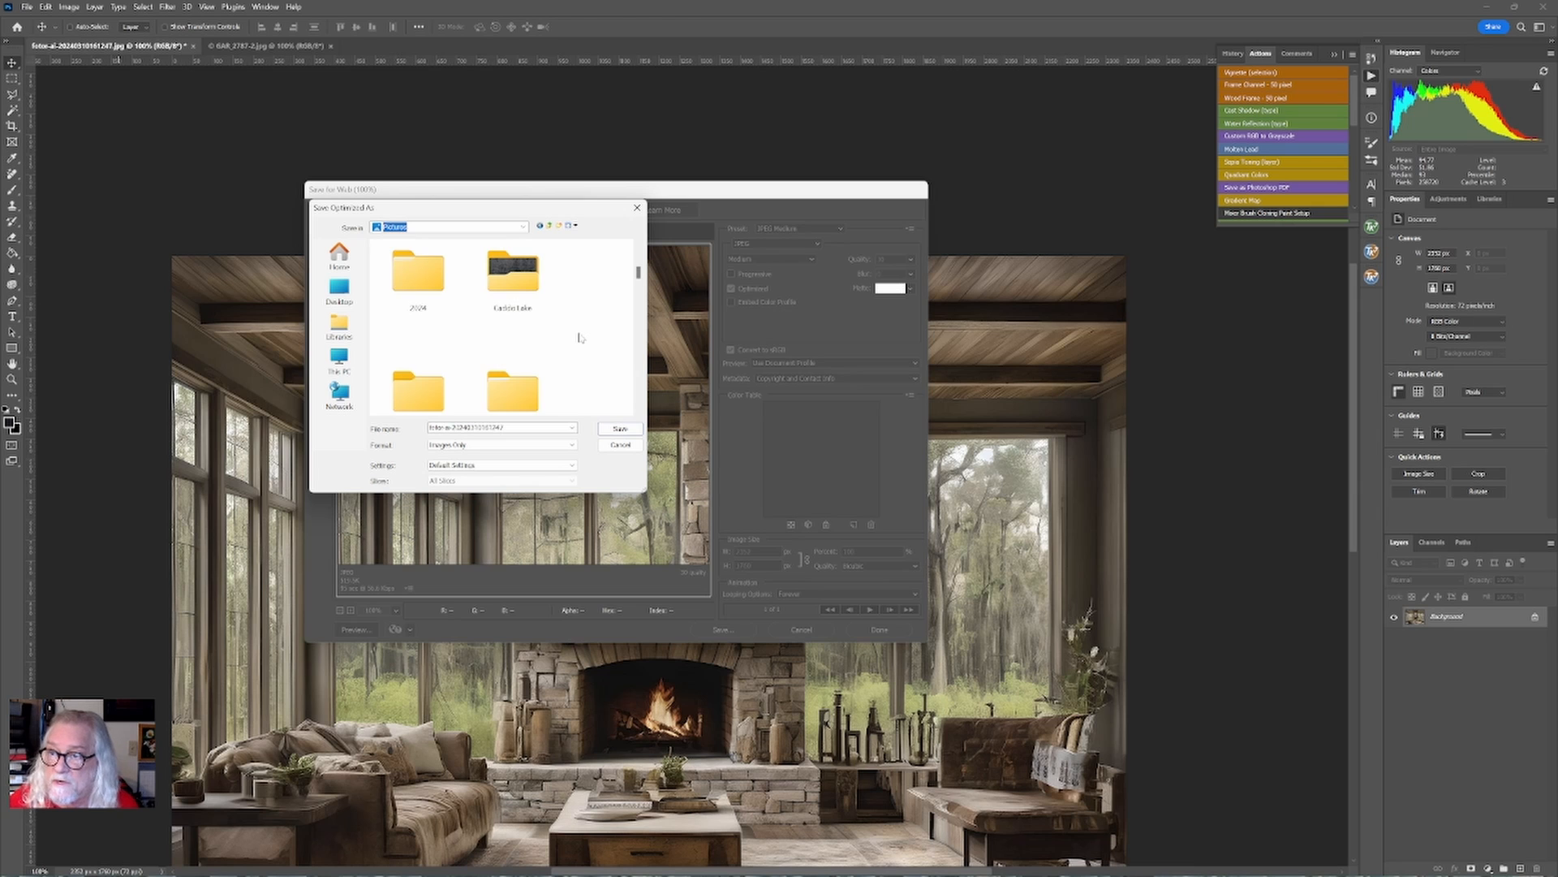
{"action": "scroll", "coordinate": [579, 337], "scroll_direction": "down", "scroll_amount": 2}
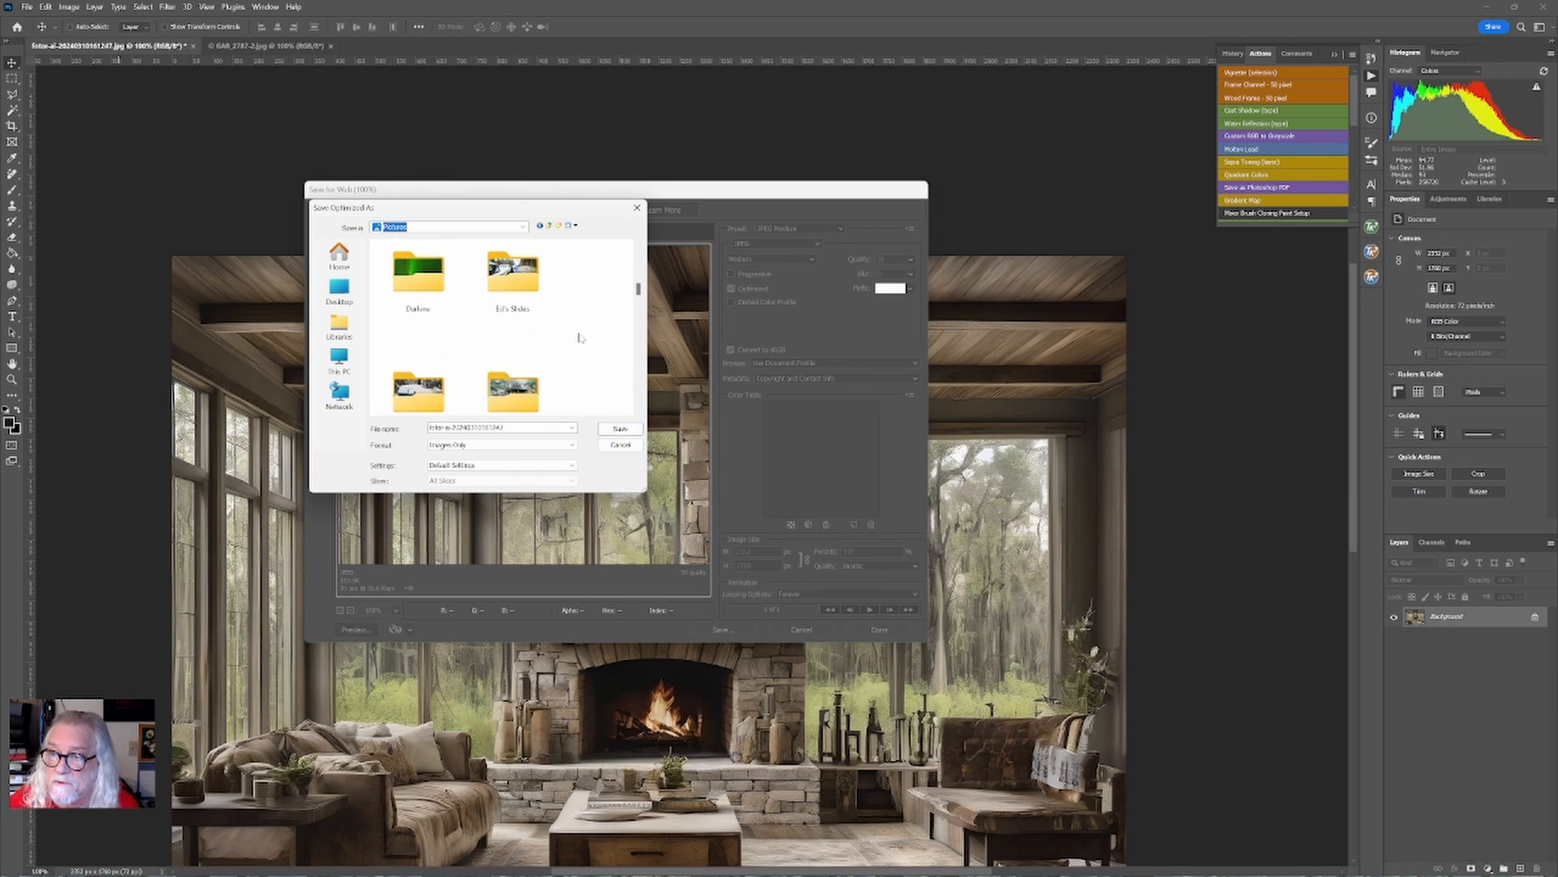
{"action": "scroll", "coordinate": [579, 337], "scroll_direction": "down", "scroll_amount": 1}
{"action": "scroll", "coordinate": [580, 337], "scroll_direction": "down", "scroll_amount": 4}
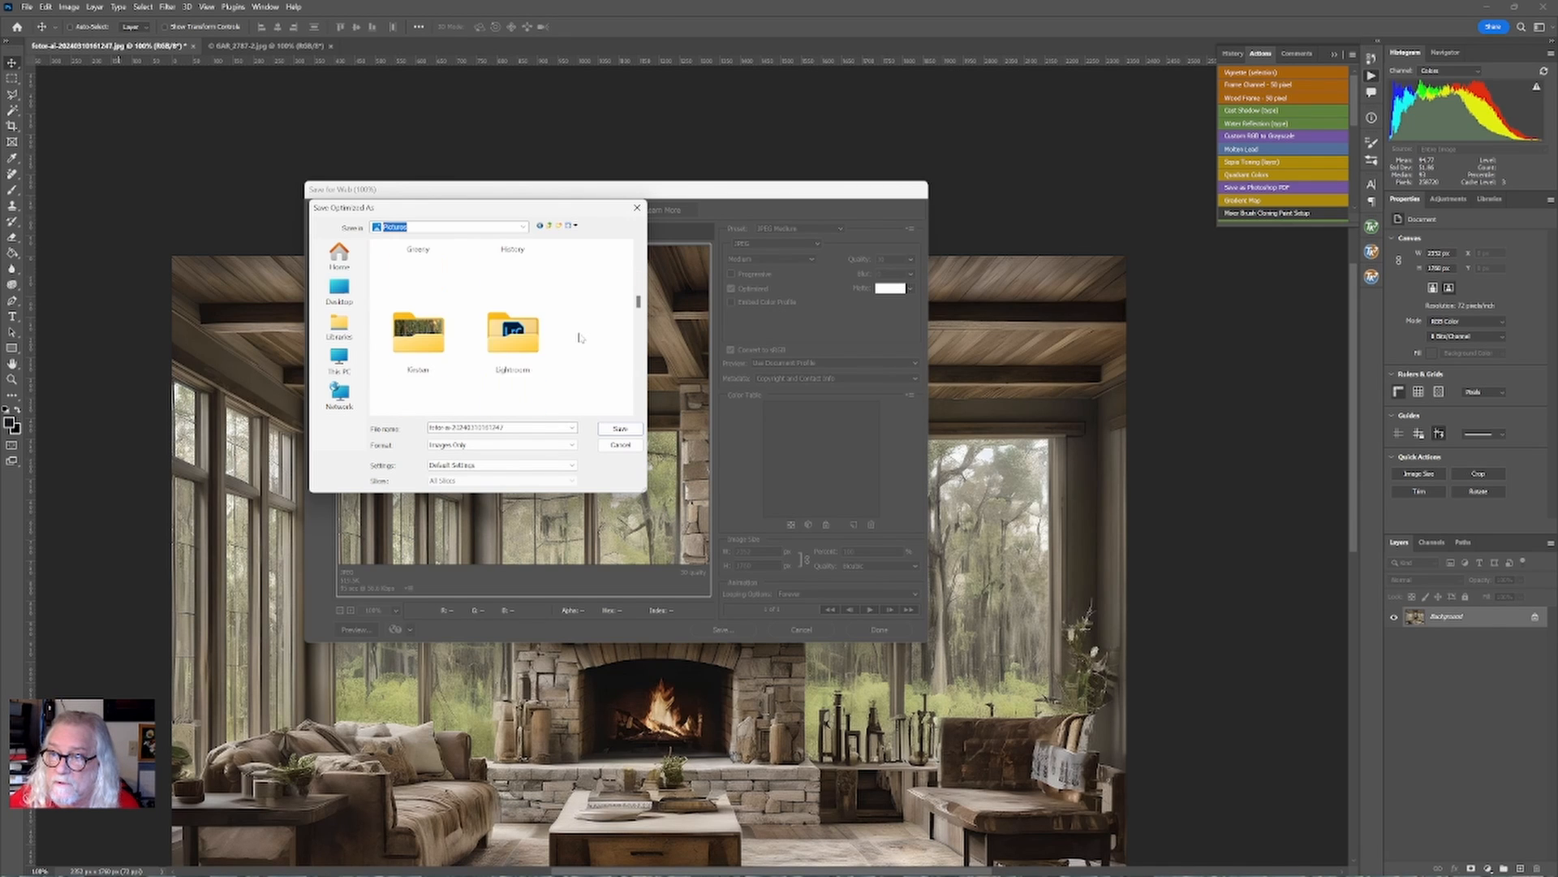
{"action": "double_click", "coordinate": [511, 333]}
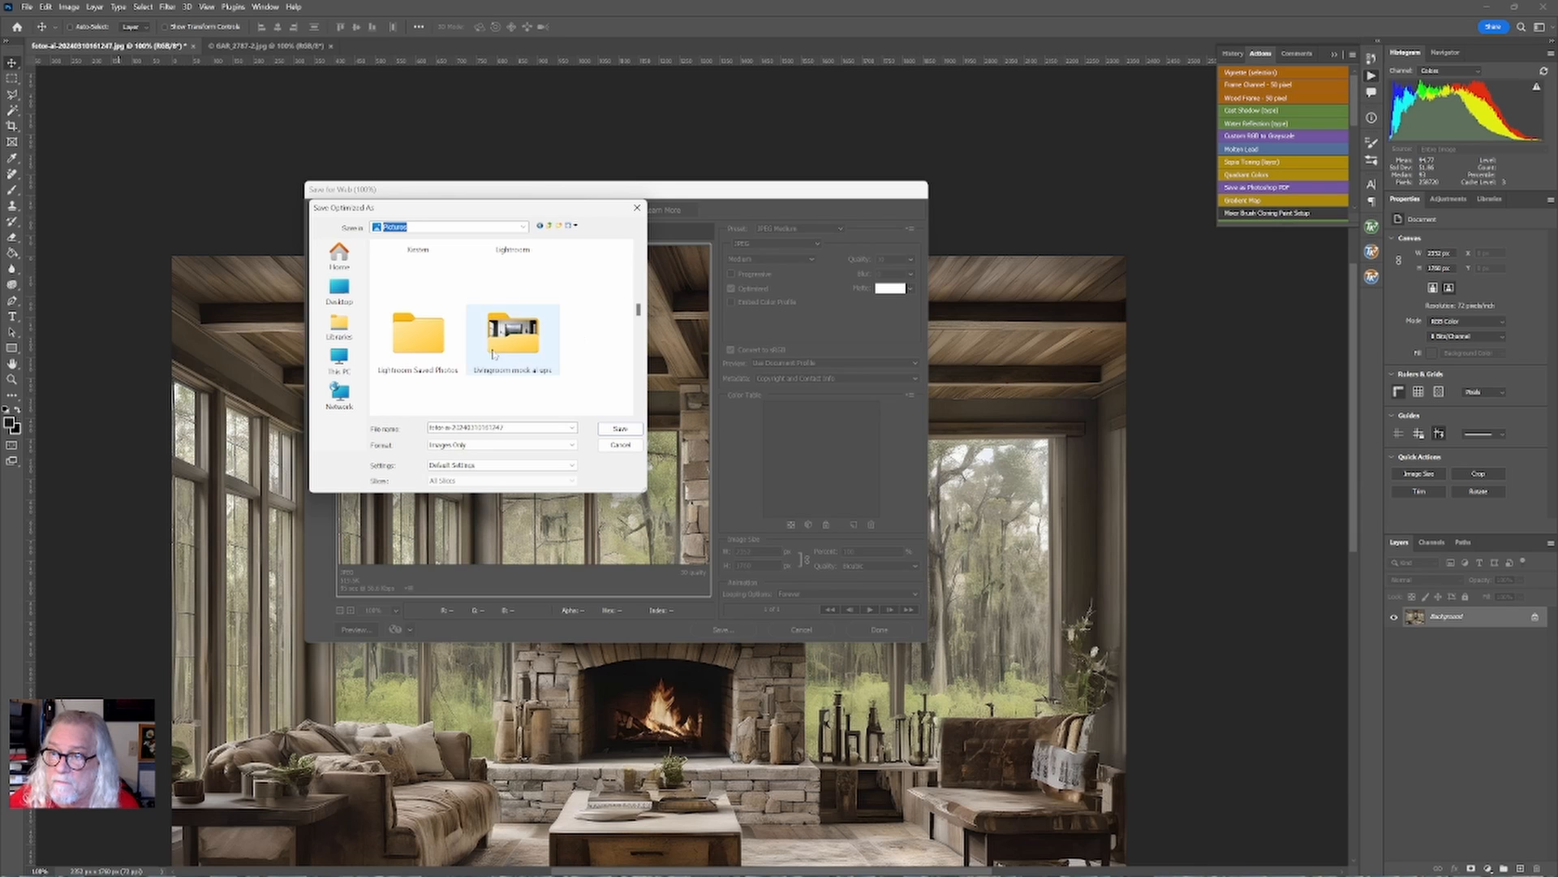
Name the exported file starting with "swamp li" for the swamp living room and save it.
{"action": "left_click", "coordinate": [532, 429]}
{"action": "type", "text": "s"}
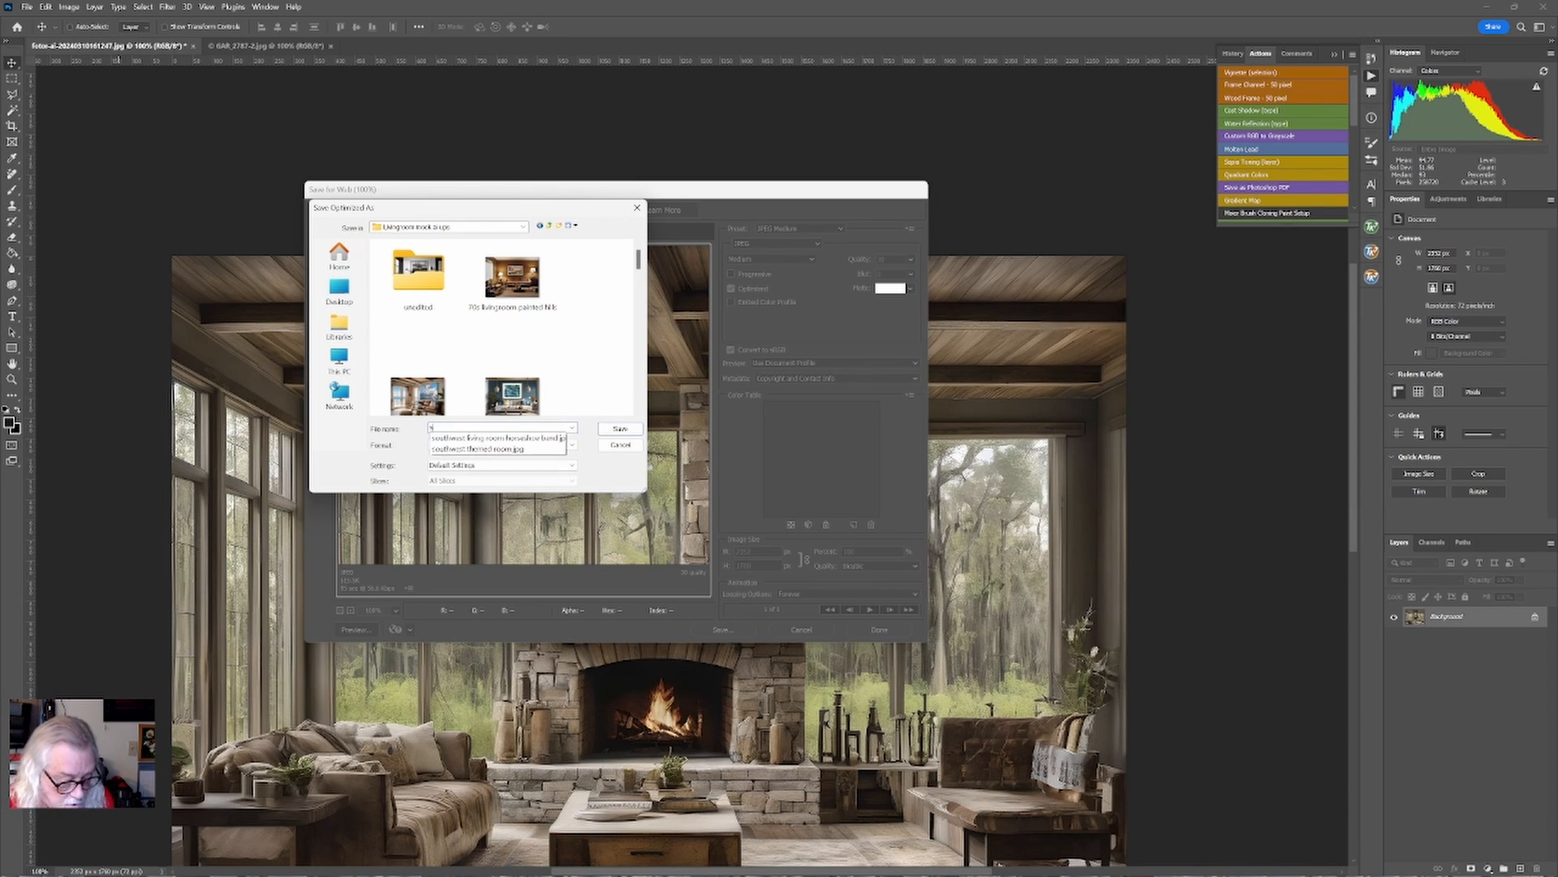
{"action": "type", "text": "wamp livingroom with cypress tree"}
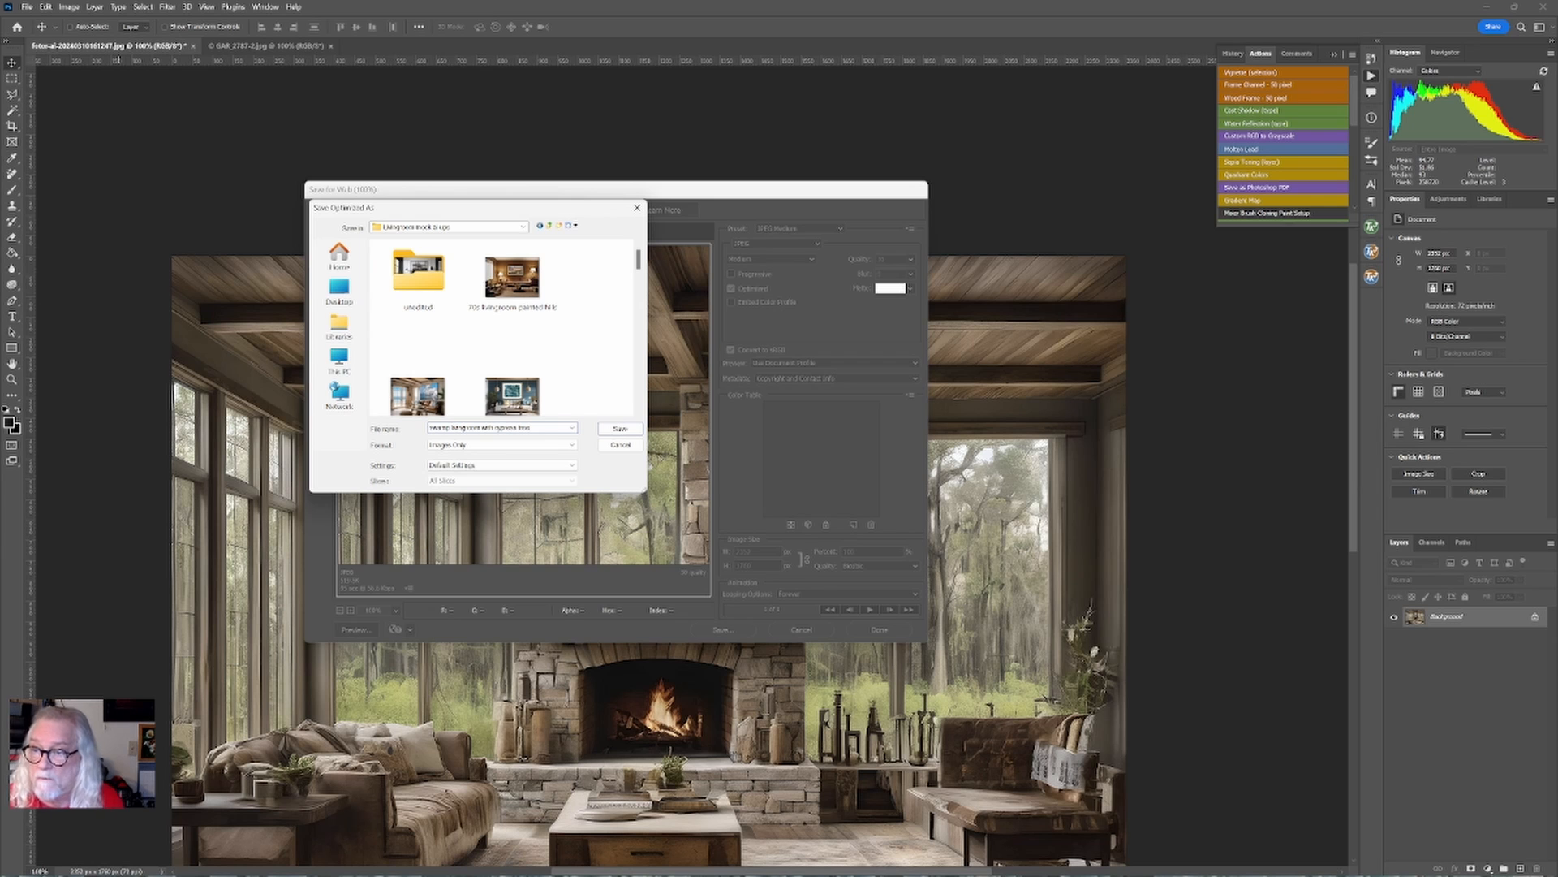
{"action": "left_click", "coordinate": [611, 430]}
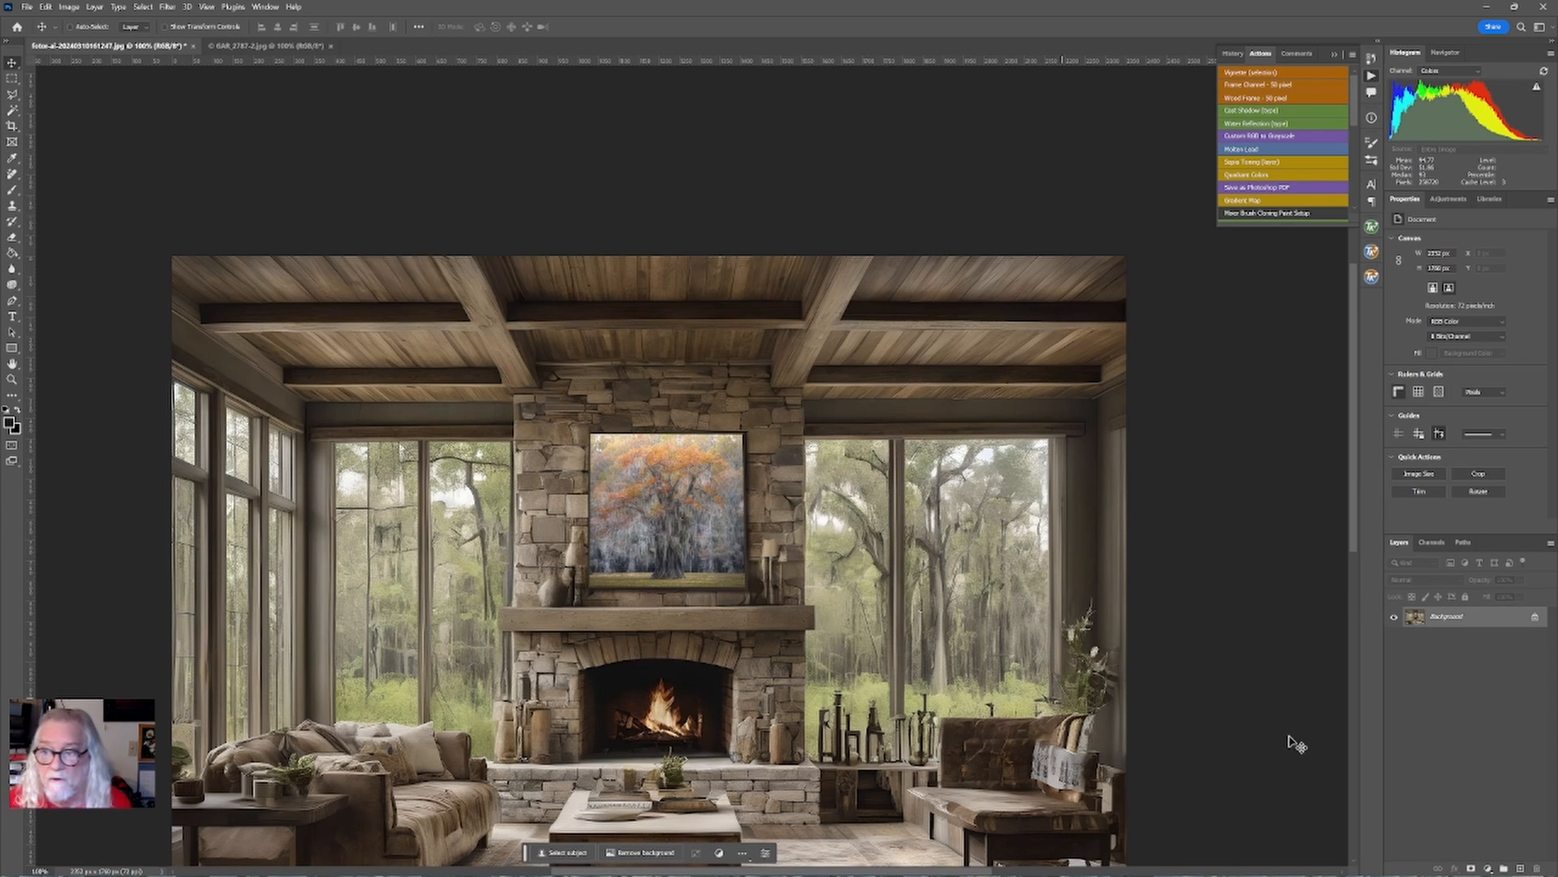
{"action": "key", "text": "ctrl+0"}
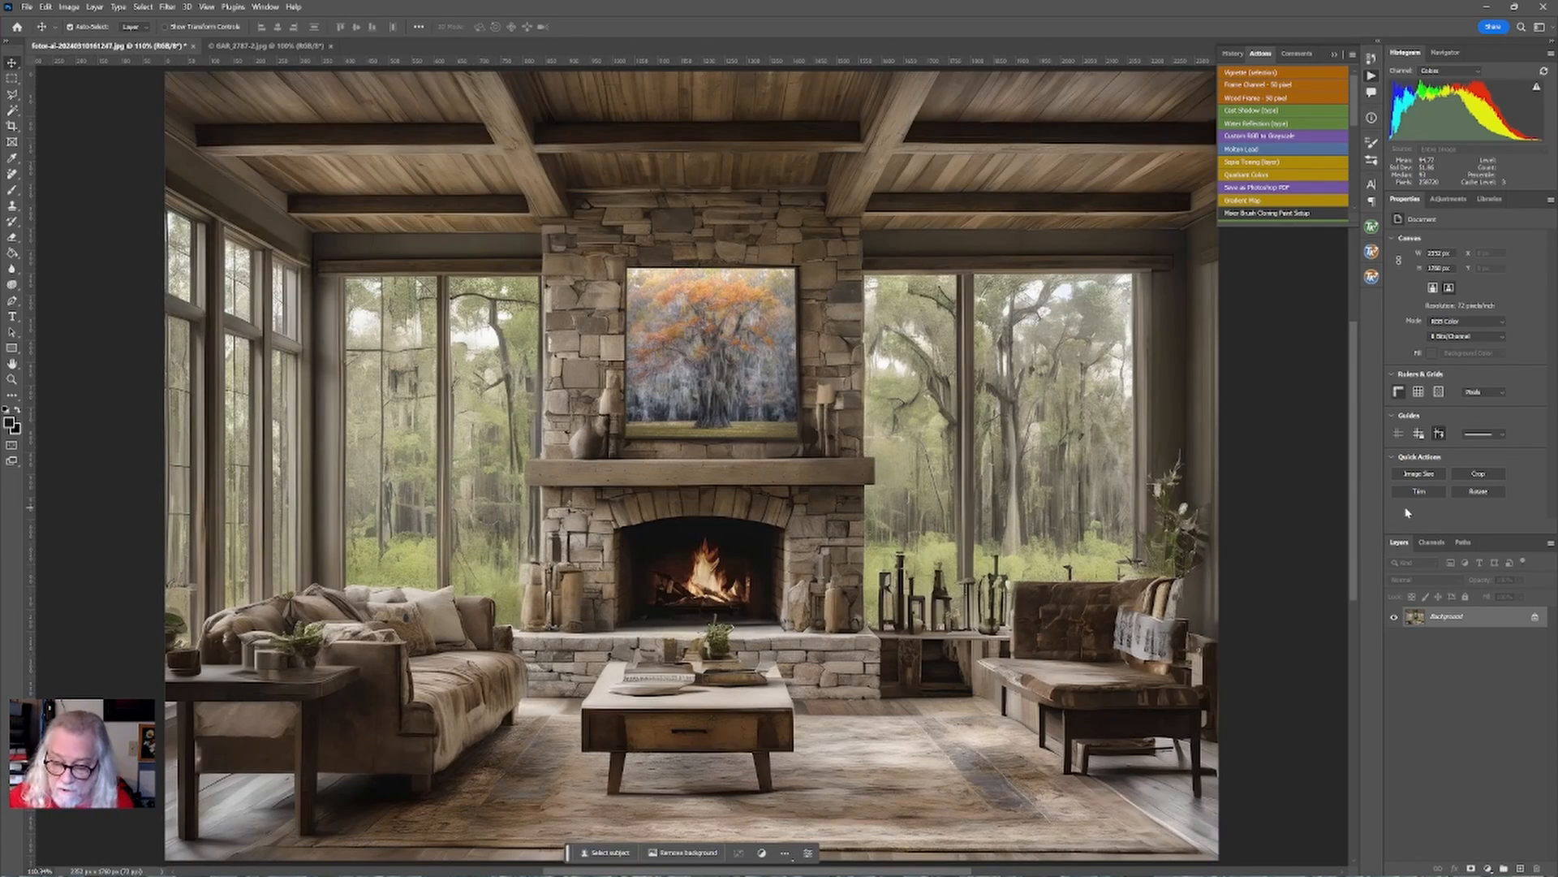
{"action": "key", "text": "ctrl+1"}
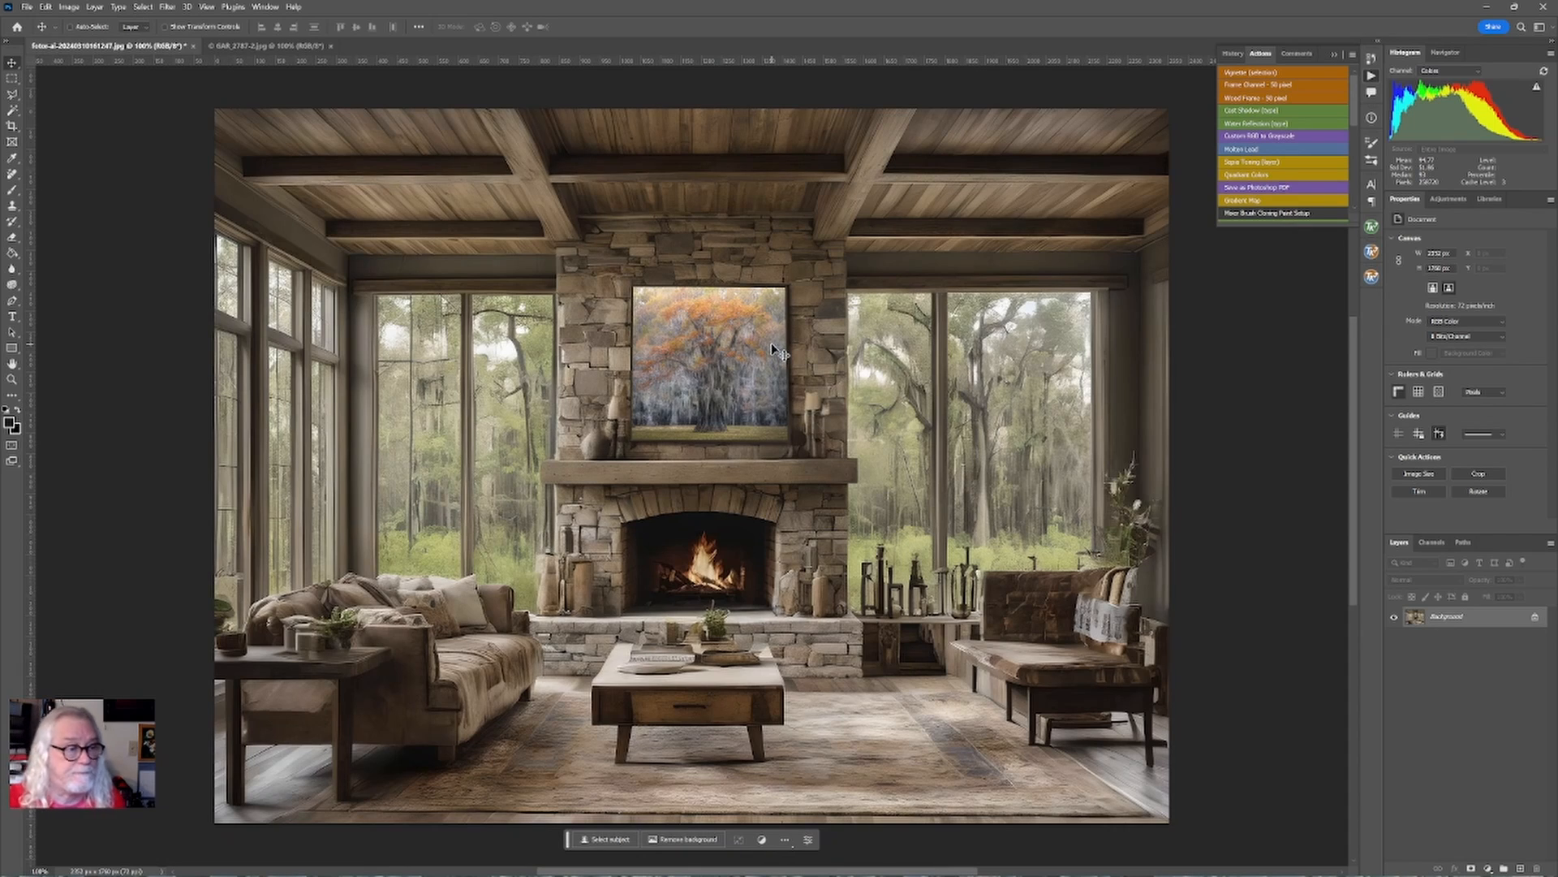